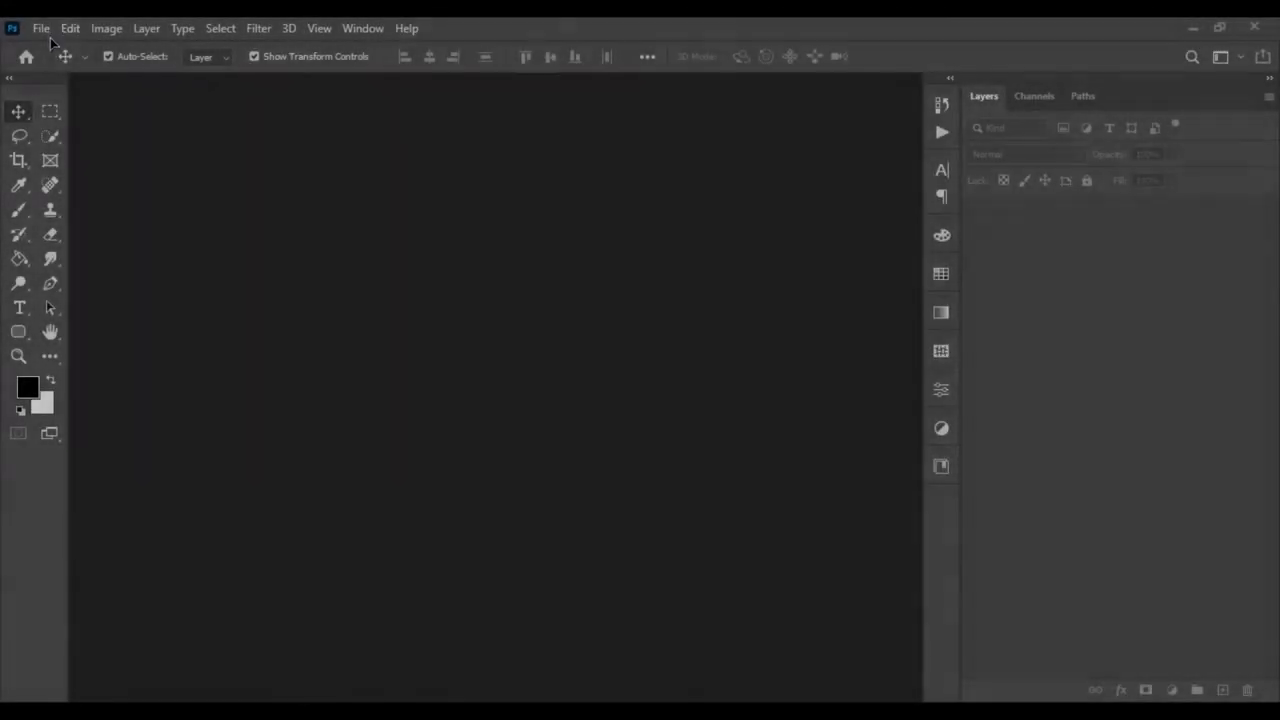
# Start a new document named 'Medical Social Media Post Design'.
pyautogui.click(41, 28)
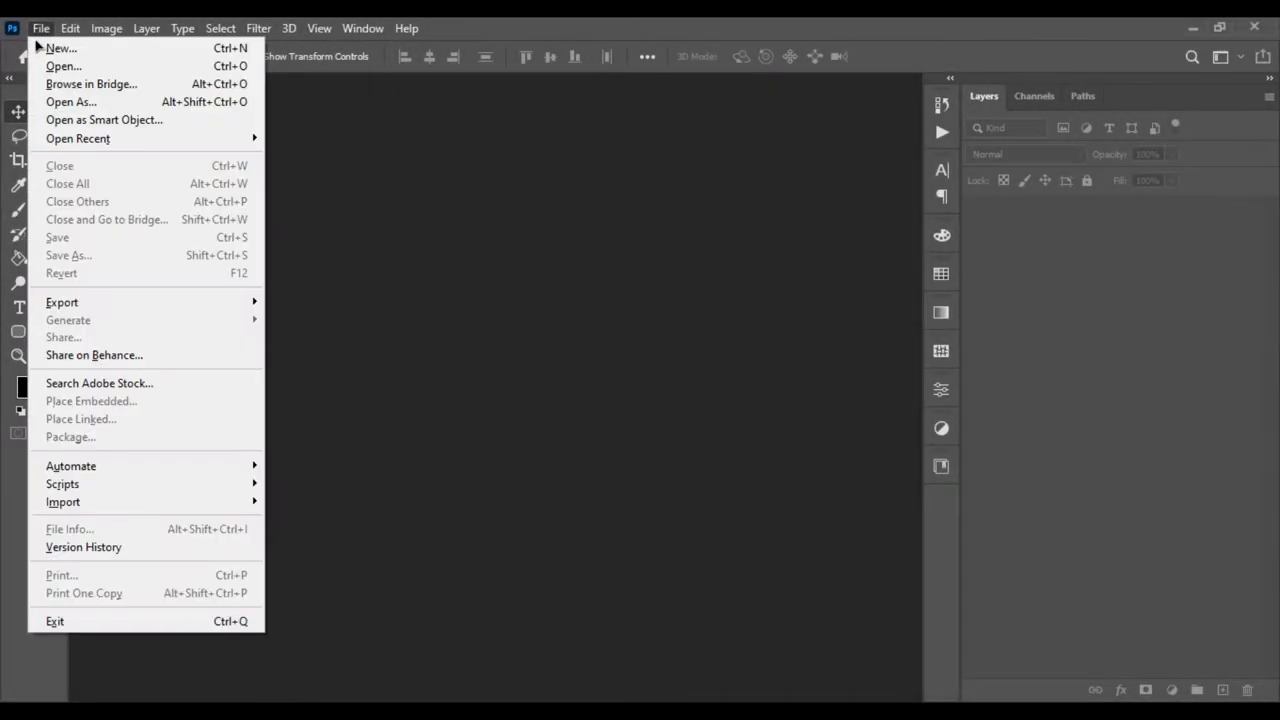
pyautogui.click(57, 46)
pyautogui.moveTo(940, 146); pyautogui.dragTo(849, 150)
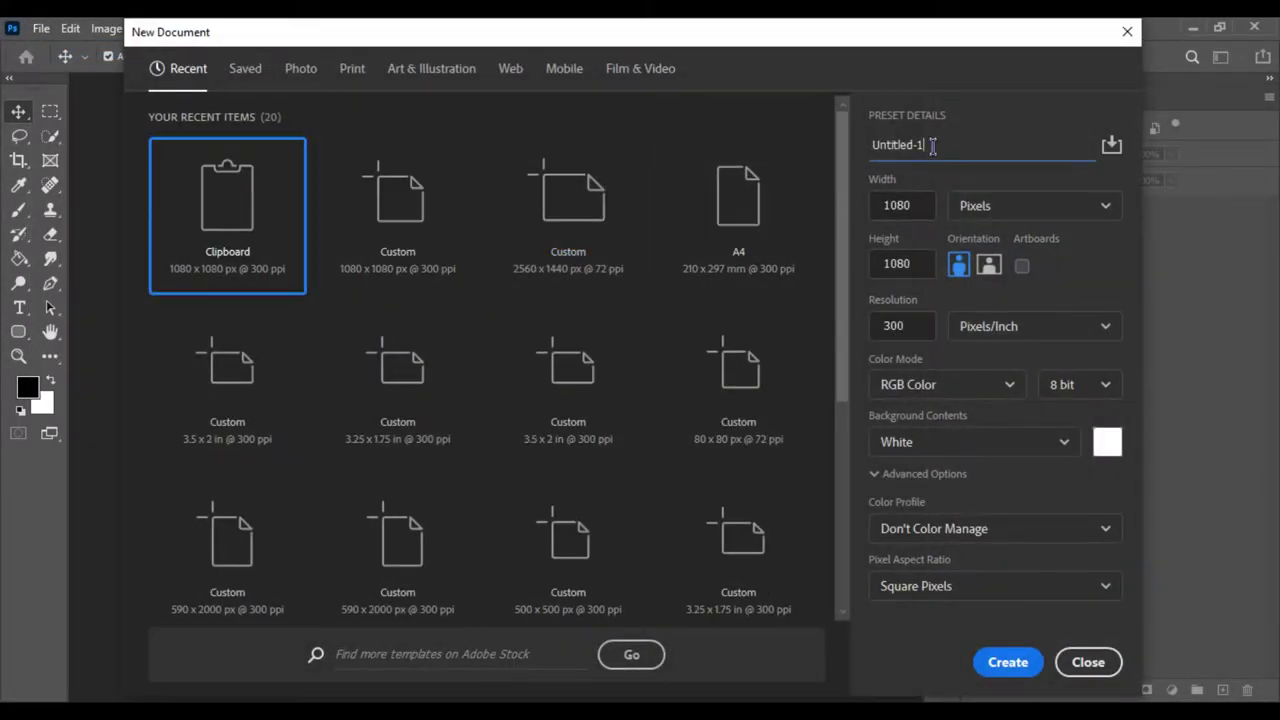
pyautogui.write('Med')
pyautogui.write('iaca')
pyautogui.press('BackSpace')
pyautogui.press('BackSpace')
pyautogui.press('BackSpace')
pyautogui.write('ca')
pyautogui.press('BackSpace')
pyautogui.write('al S')
pyautogui.write('ocial Med')
pyautogui.write('ia Post D')
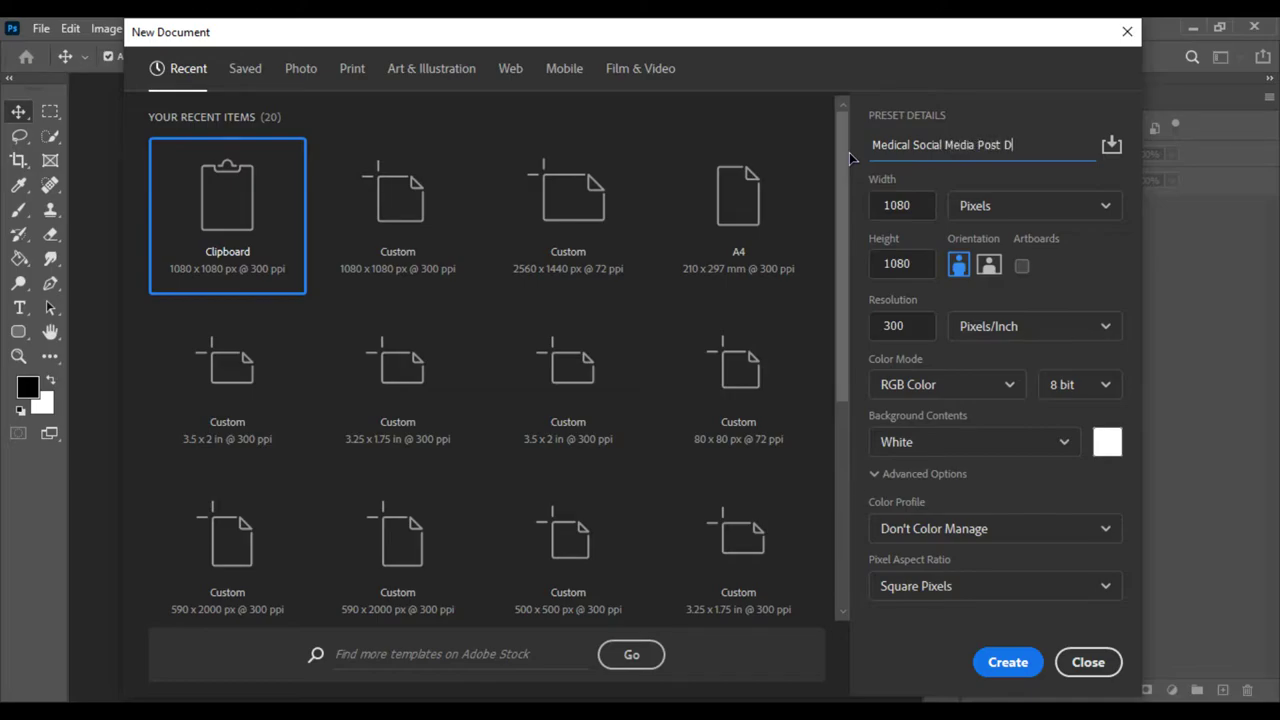
pyautogui.write('esign')
# Keep the size at 1080 × 1080 px and 300 ppi, and create the document.
pyautogui.moveTo(925, 208); pyautogui.dragTo(860, 209)
pyautogui.moveTo(911, 265); pyautogui.dragTo(879, 309)
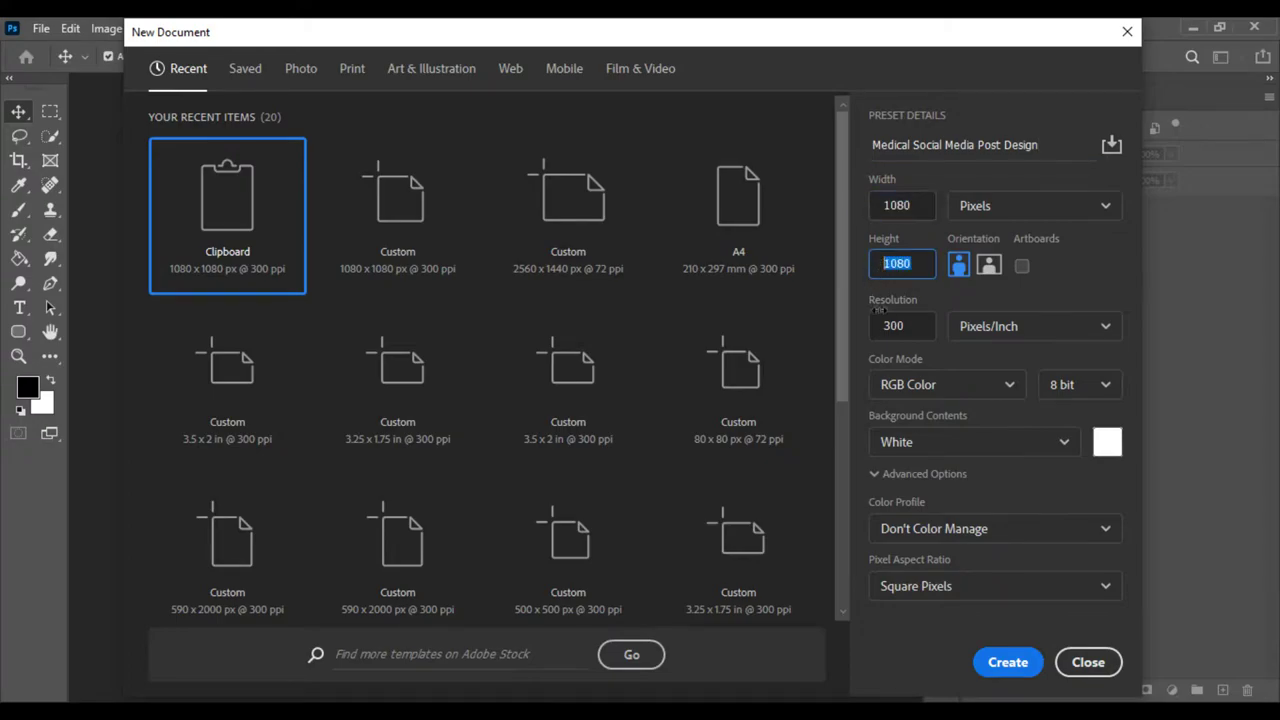
pyautogui.click(899, 325)
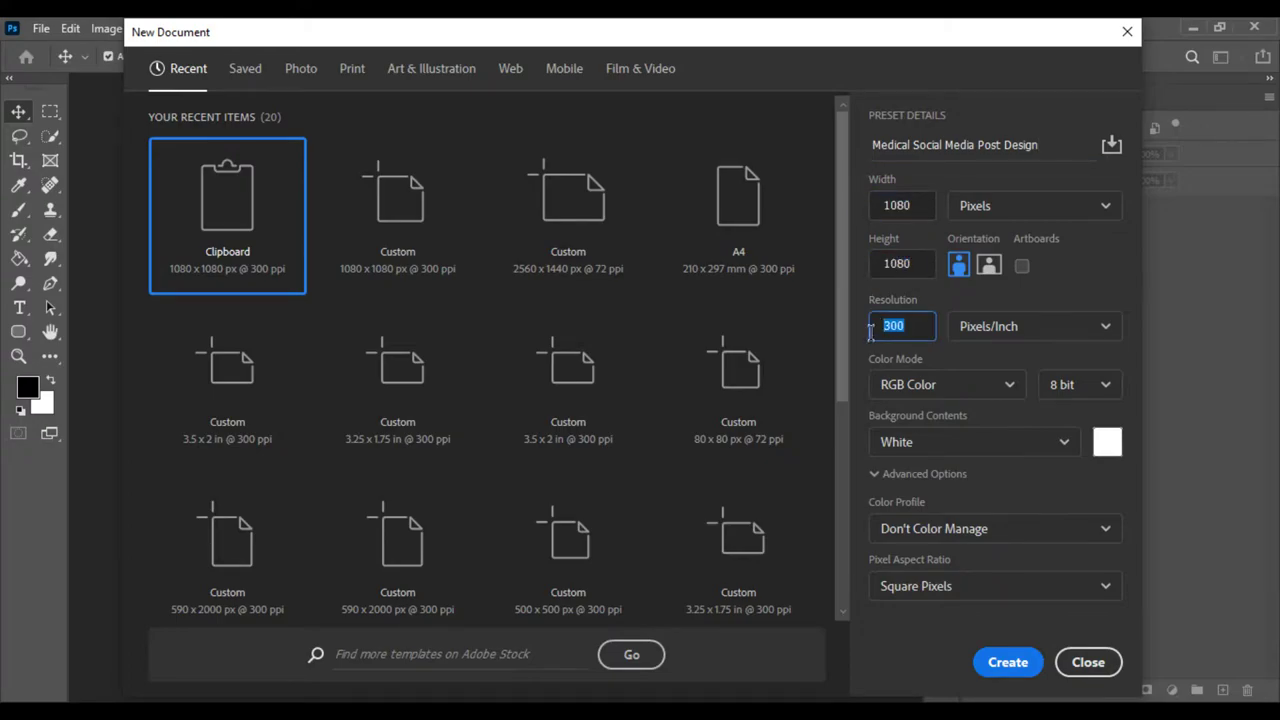
pyautogui.click(1011, 670)
pyautogui.click(1008, 662)
pyautogui.scroll(-1, 554, 454)
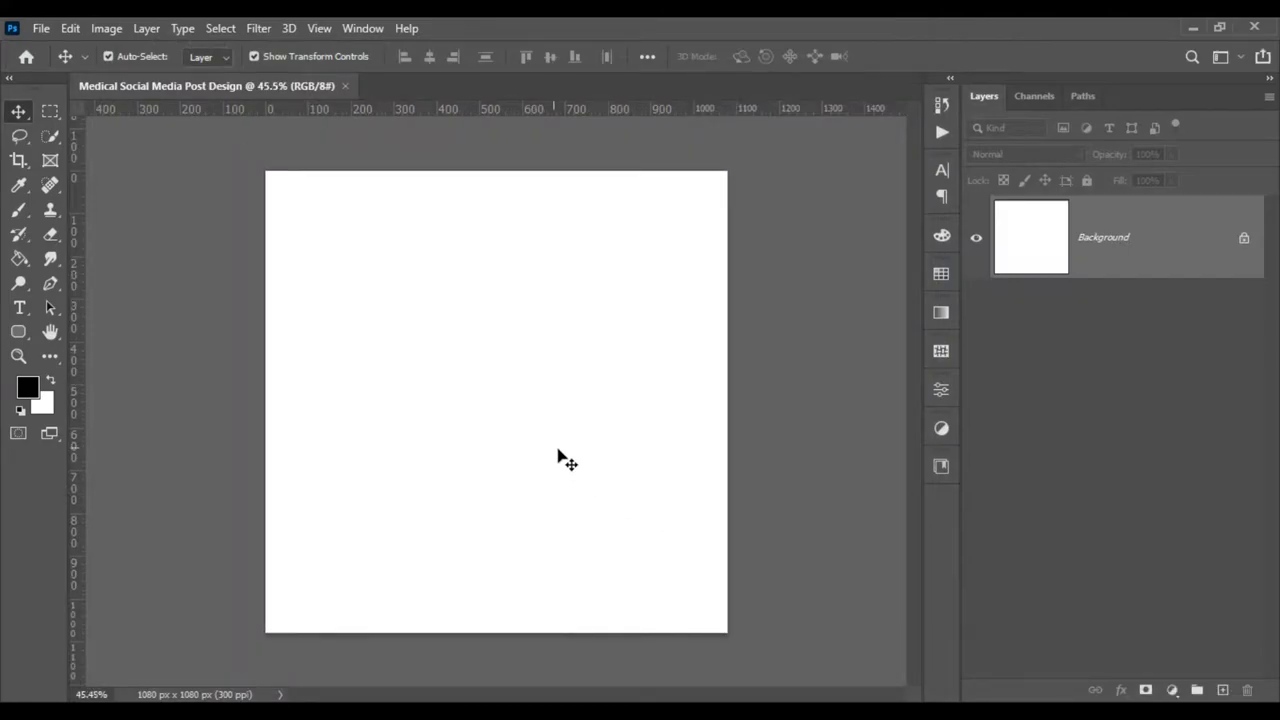
# Add a vertical guide at 540 px and fit the canvas on screen.
pyautogui.scroll(1, 545, 462)
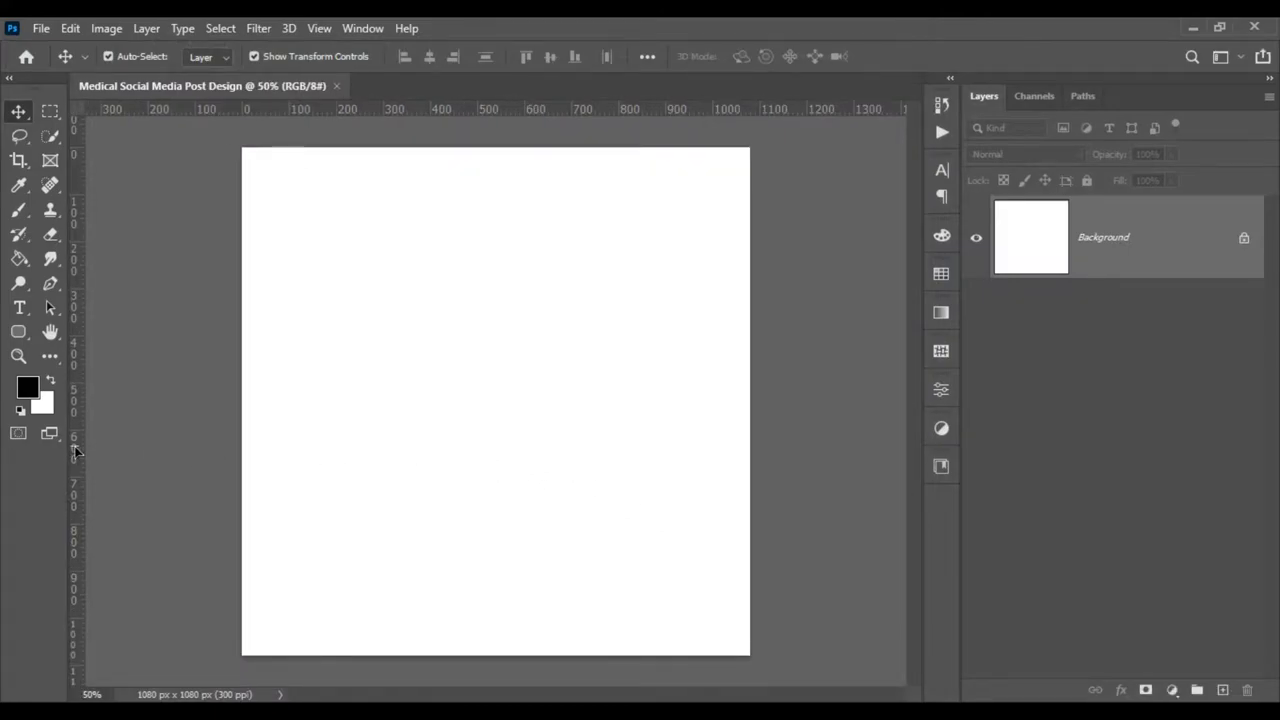
pyautogui.moveTo(74, 450); pyautogui.dragTo(495, 478)
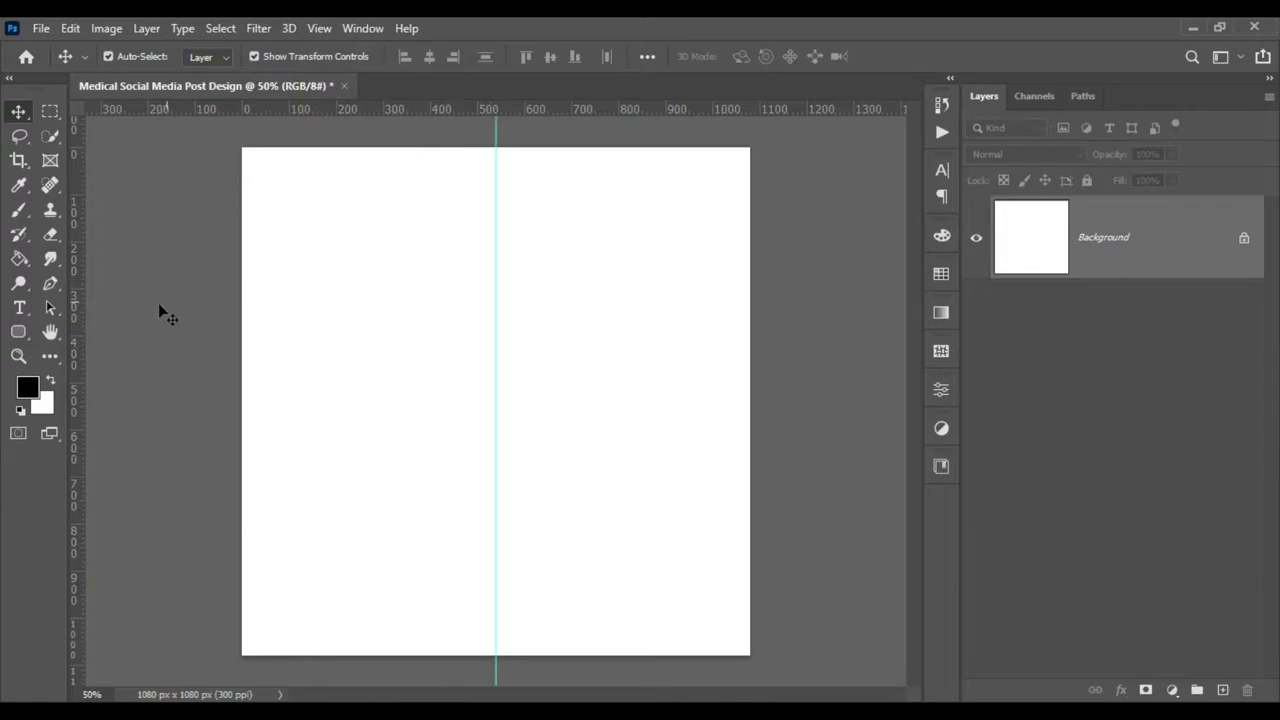
pyautogui.hotkey('ctrl', '0')
# Draw a black rectangle across the top band of the canvas.
pyautogui.click(18, 331)
pyautogui.click(100, 329)
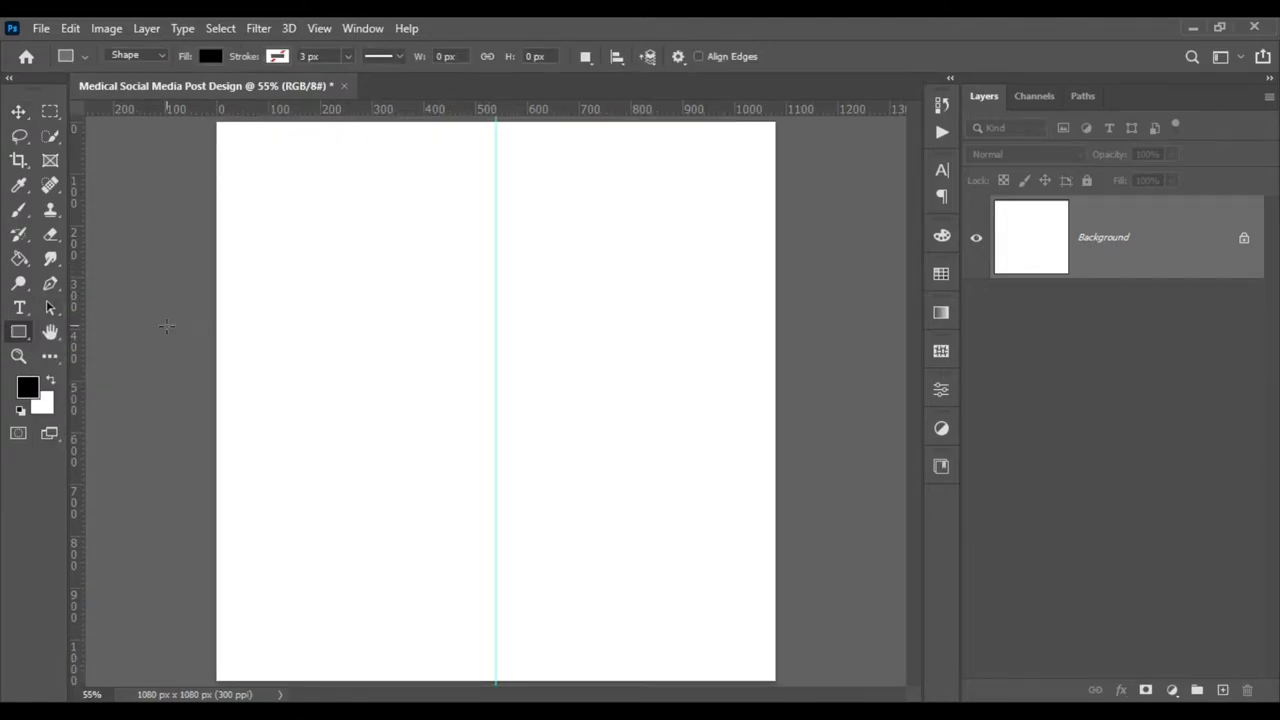
pyautogui.scroll(-1, 299, 253)
pyautogui.scroll(1, 299, 253)
pyautogui.moveTo(254, 158); pyautogui.dragTo(740, 273)
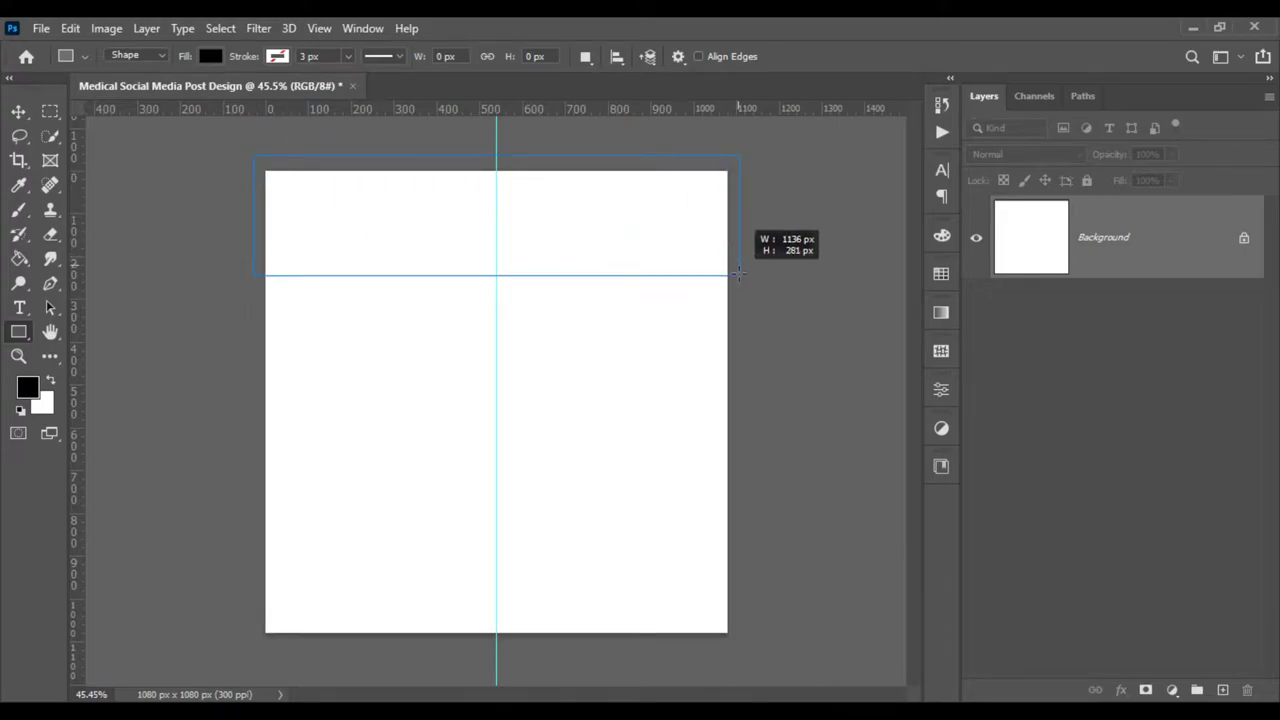
pyautogui.moveTo(740, 273); pyautogui.dragTo(737, 277)
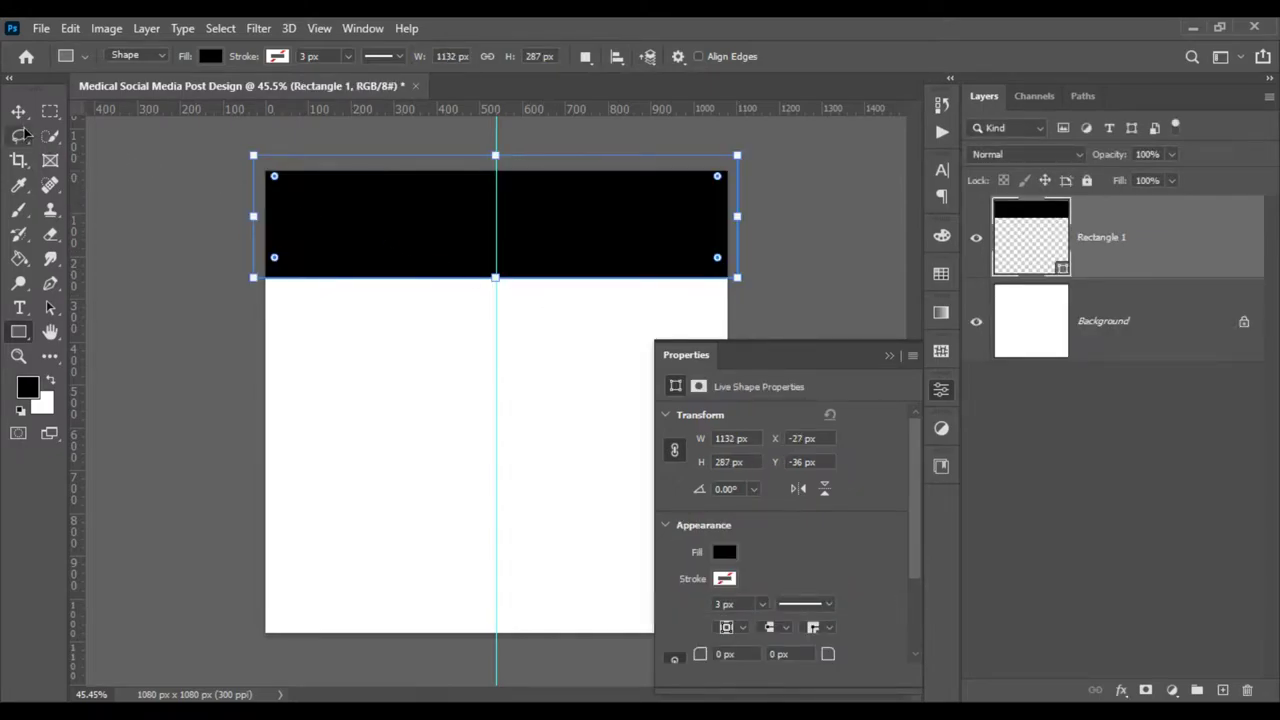
pyautogui.click(18, 111)
# Move the black rectangle up past the canvas top edge and close Properties.
pyautogui.scroll(1, 314, 219)
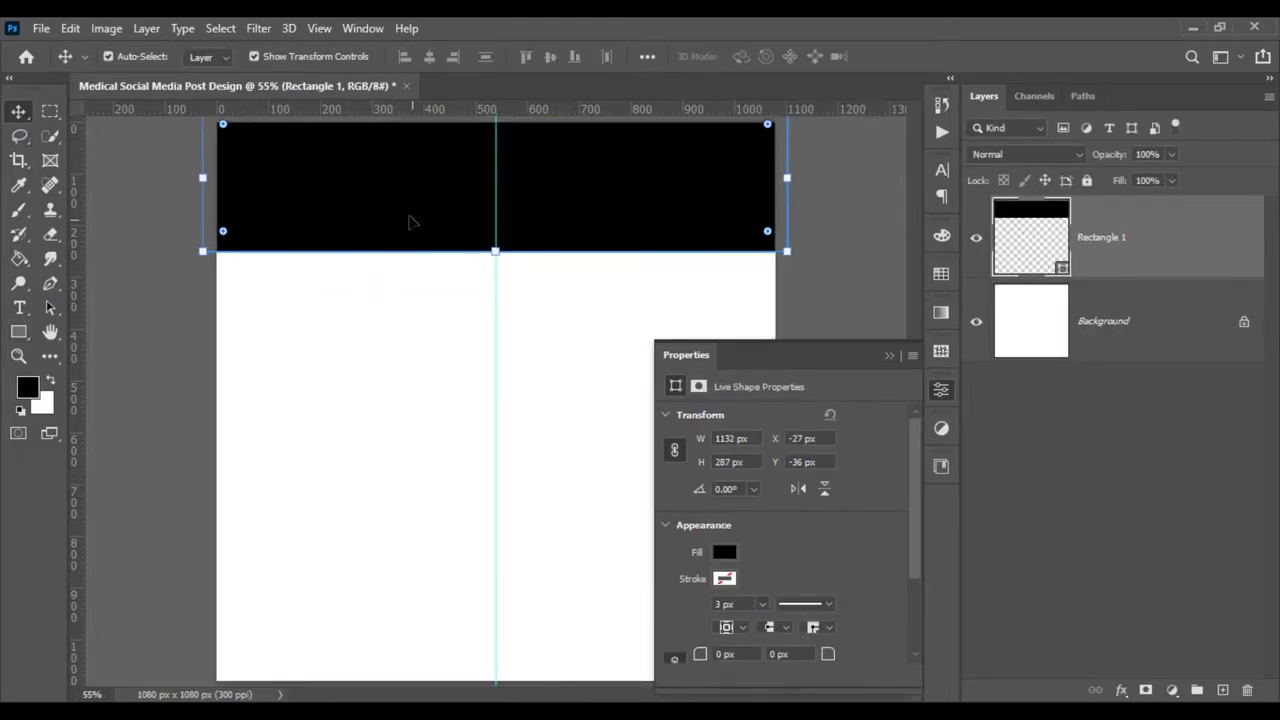
pyautogui.moveTo(408, 220); pyautogui.dragTo(391, 202)
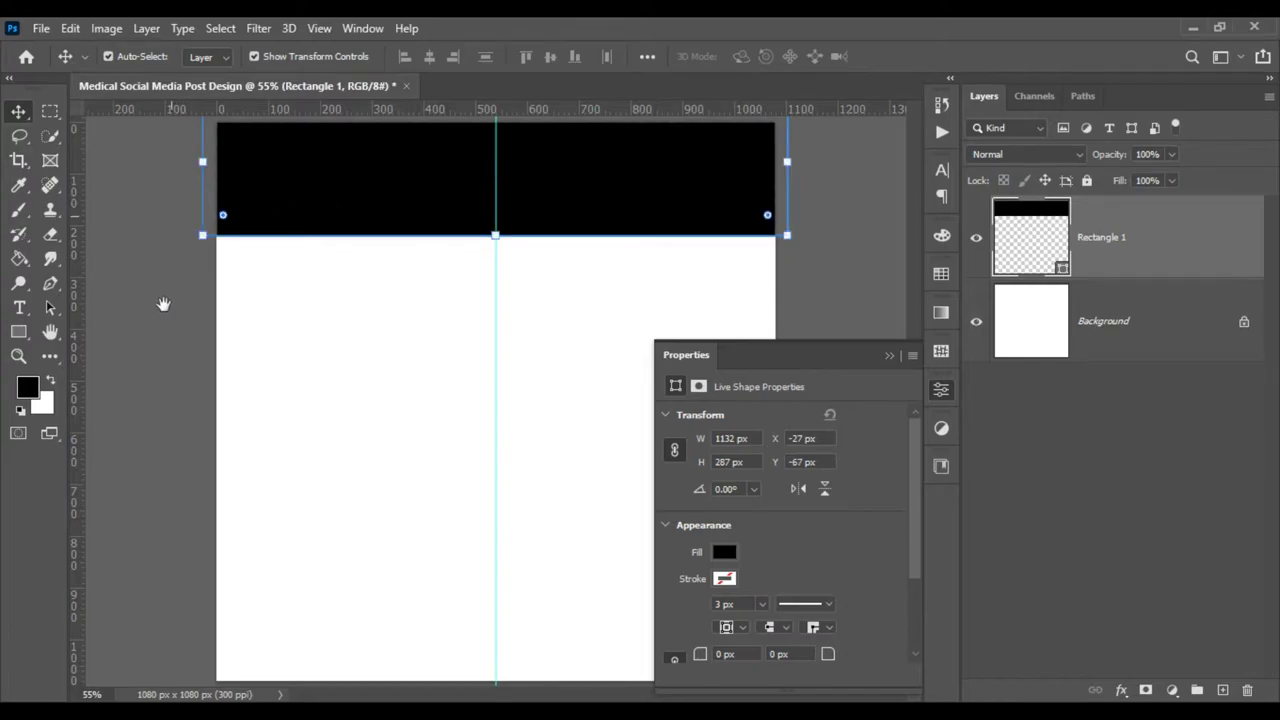
pyautogui.scroll(-1, 214, 343)
pyautogui.scroll(1, 214, 343)
pyautogui.click(165, 318)
pyautogui.scroll(1, 223, 257)
pyautogui.moveTo(223, 257); pyautogui.dragTo(174, 369)
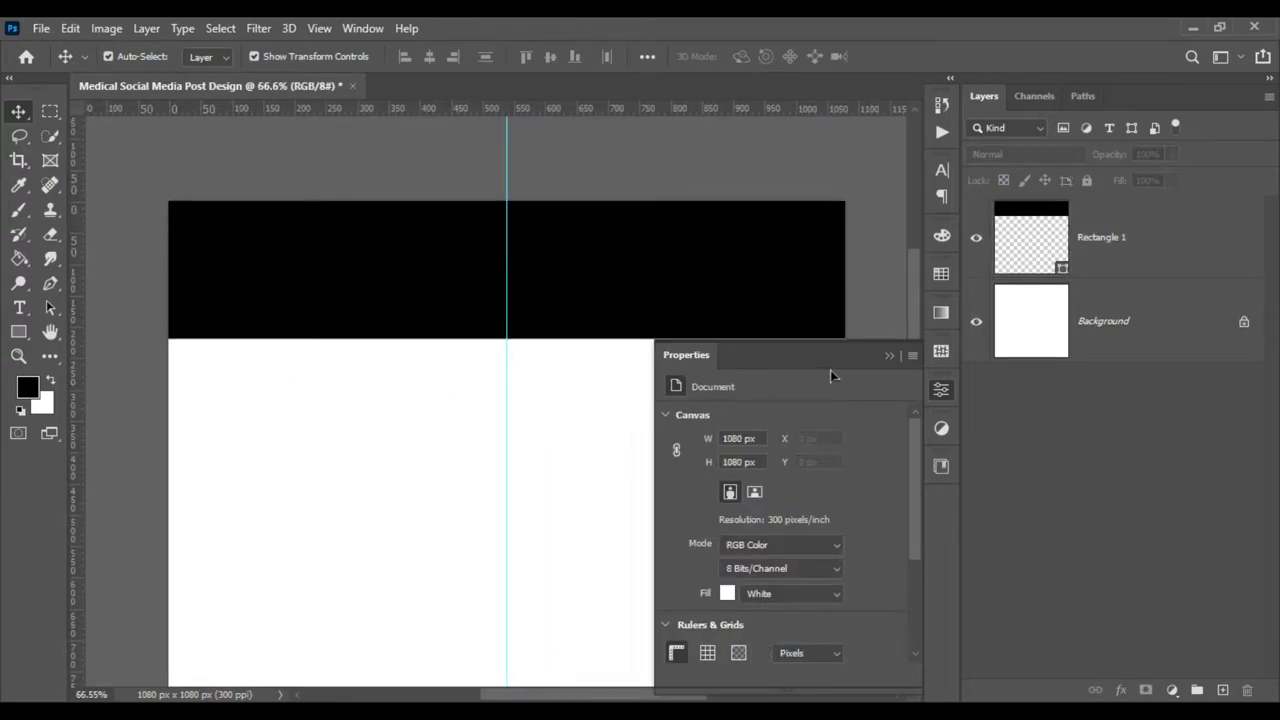
pyautogui.click(888, 352)
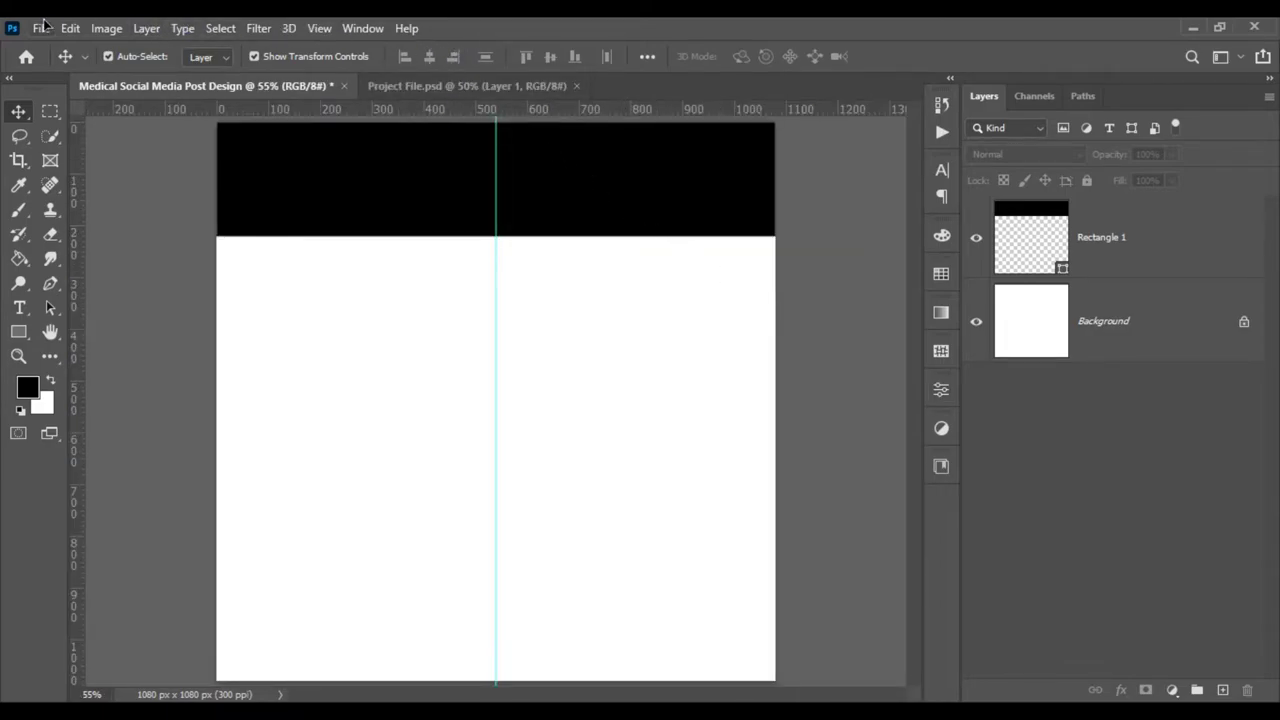
# Turn on Warp for Rectangle 1 via Edit > Transform Path.
pyautogui.click(70, 28)
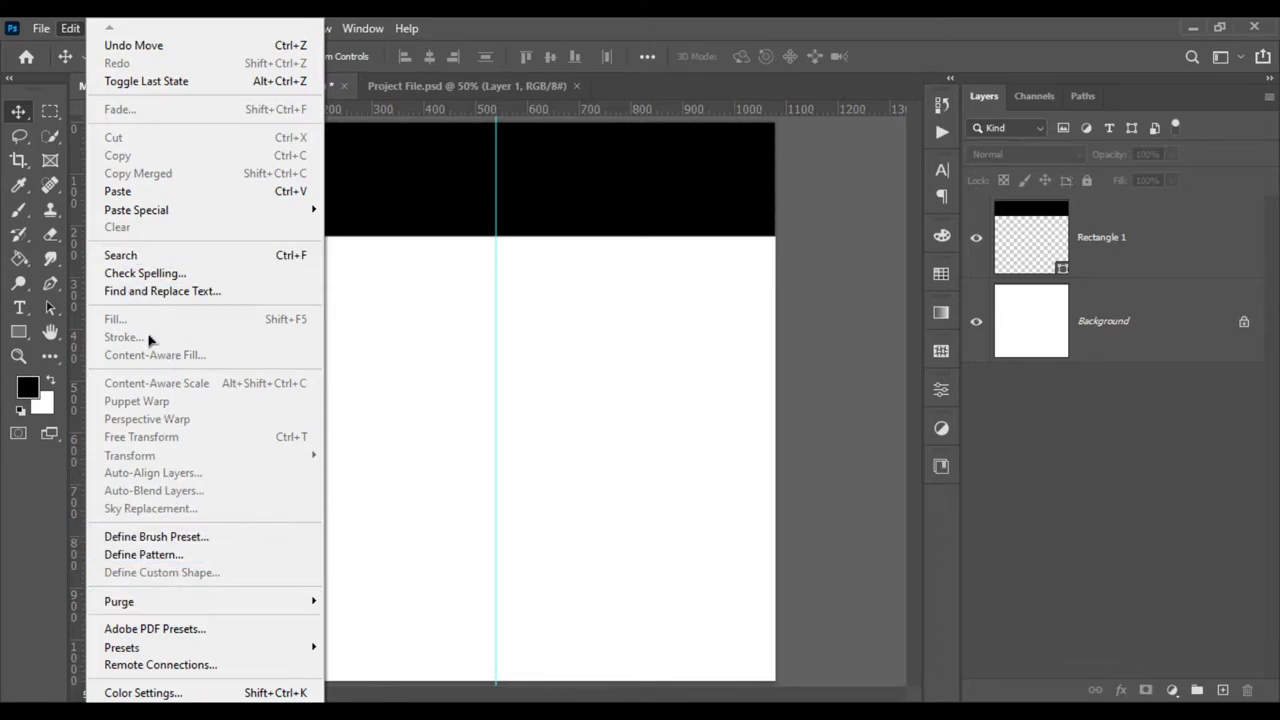
pyautogui.click(538, 209)
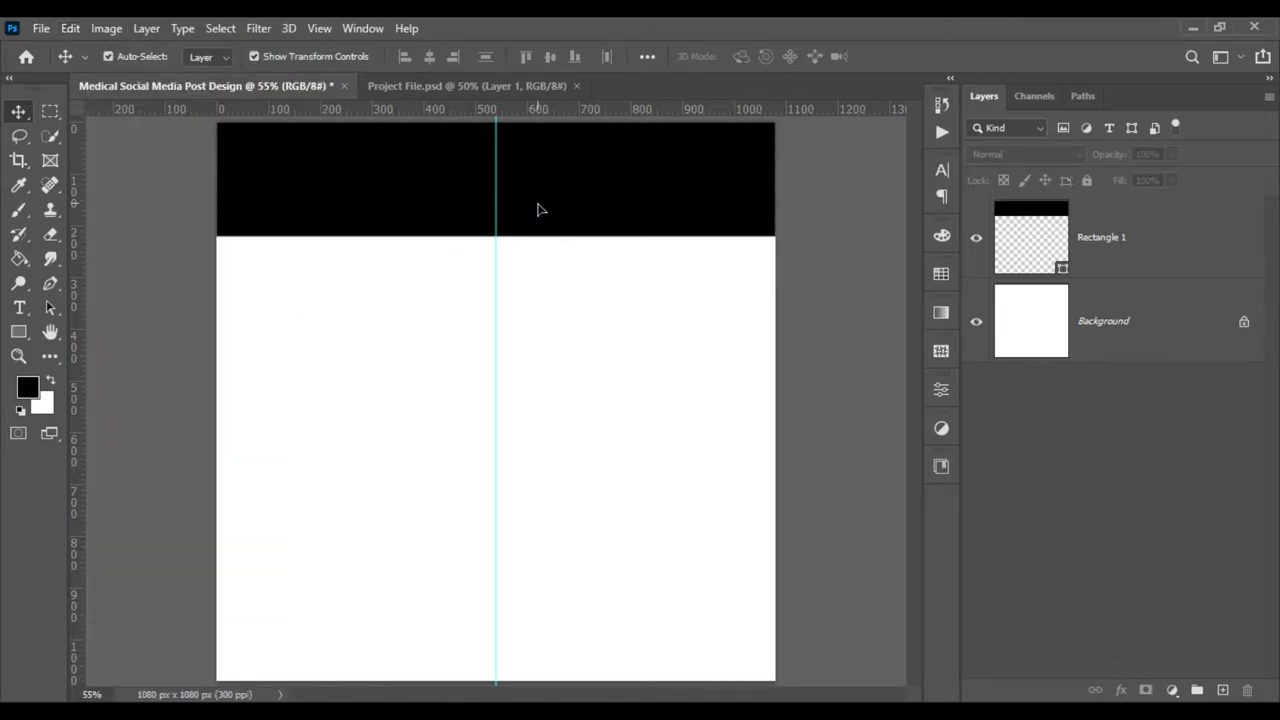
pyautogui.click(346, 206)
pyautogui.click(70, 28)
pyautogui.moveTo(142, 455)
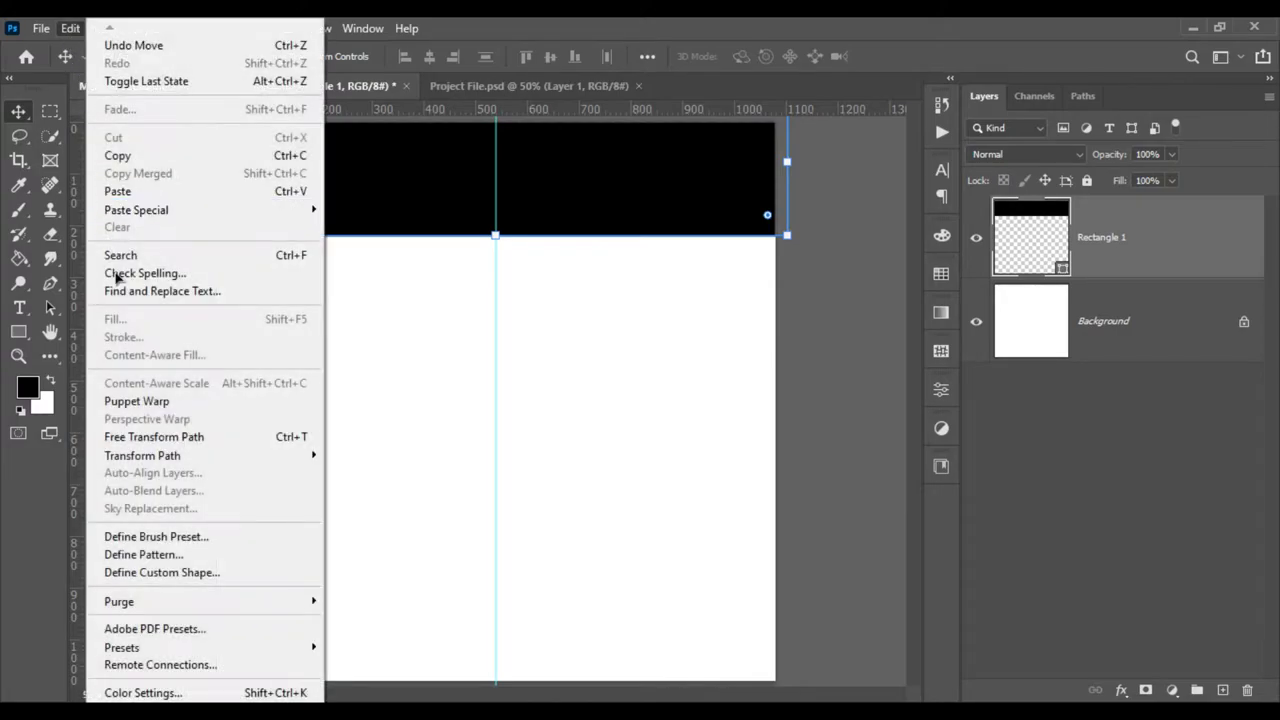
pyautogui.click(351, 273)
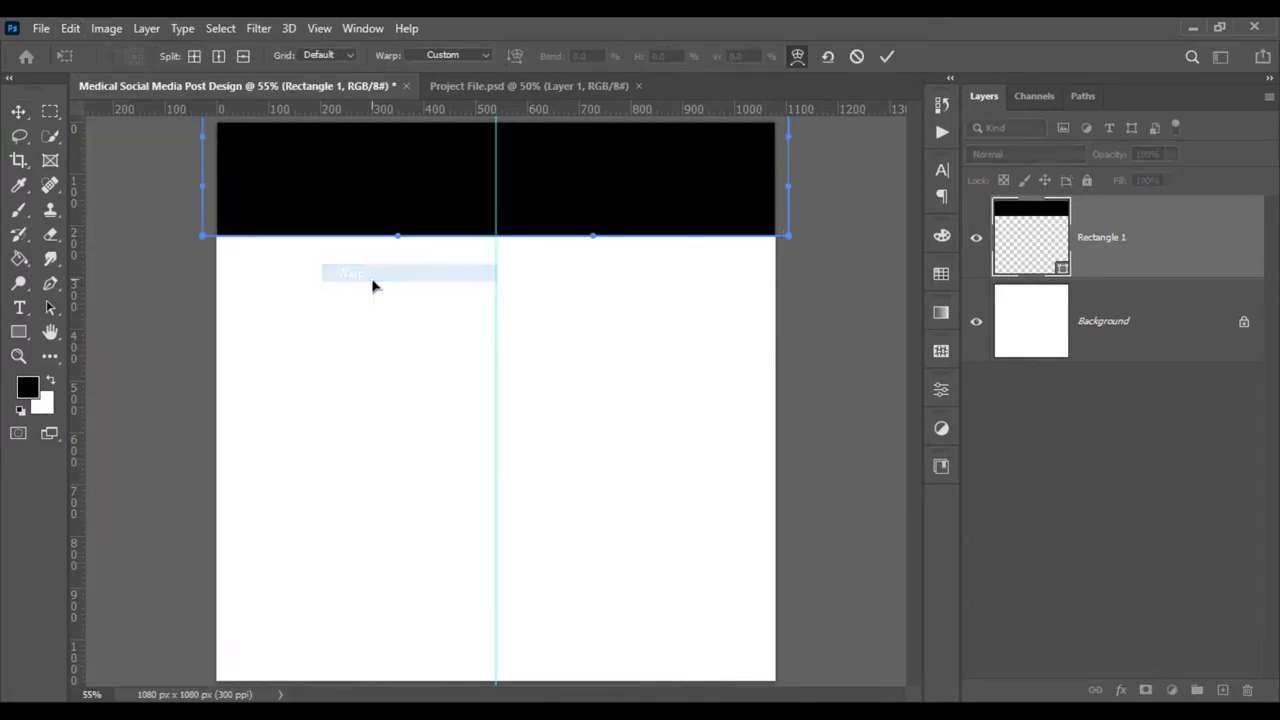
pyautogui.scroll(3, 334, 254)
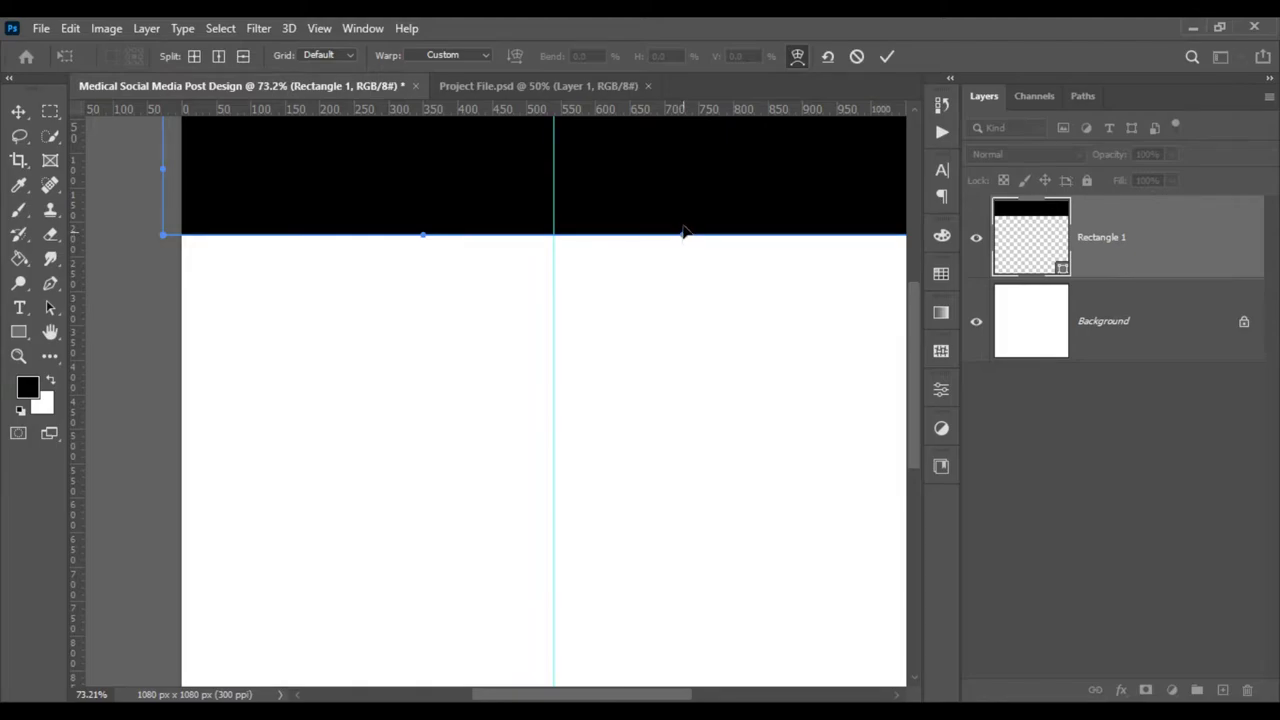
# Bend the rectangle's bottom edge into a gentle wave and commit the warp.
pyautogui.moveTo(683, 232); pyautogui.dragTo(687, 154)
pyautogui.moveTo(425, 237); pyautogui.dragTo(432, 344)
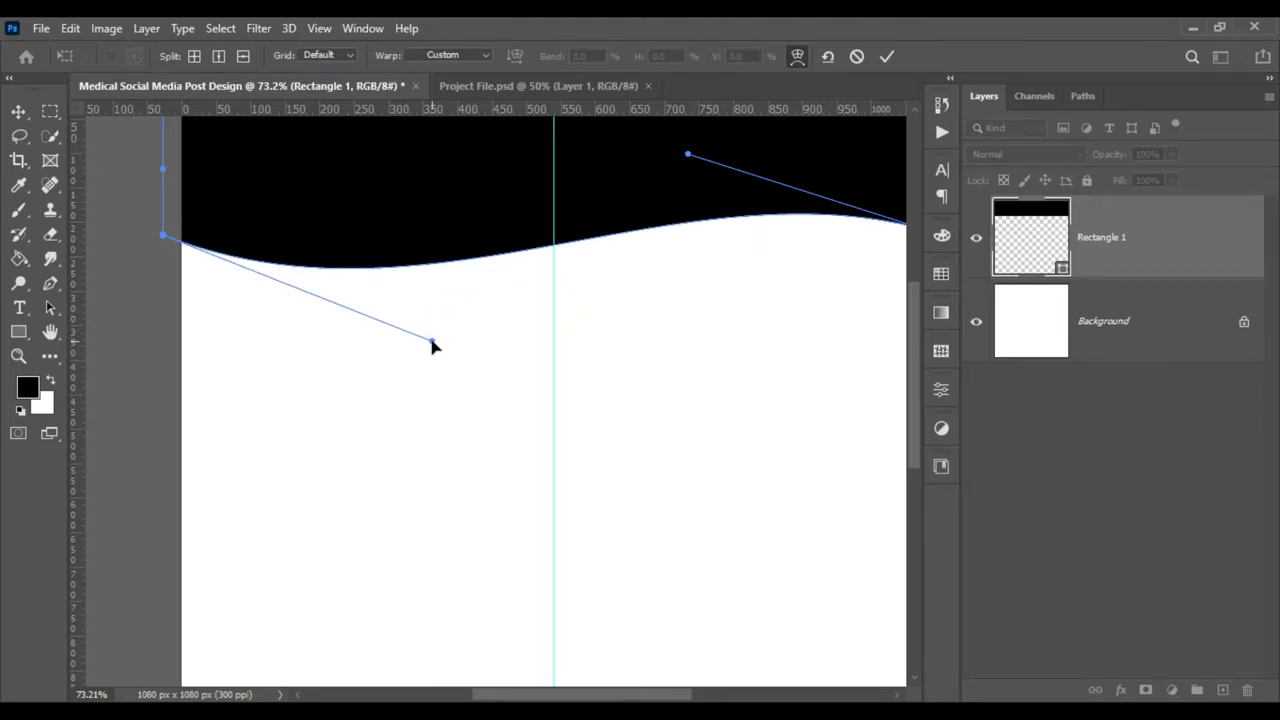
pyautogui.scroll(-1, 433, 346)
pyautogui.scroll(-2, 470, 325)
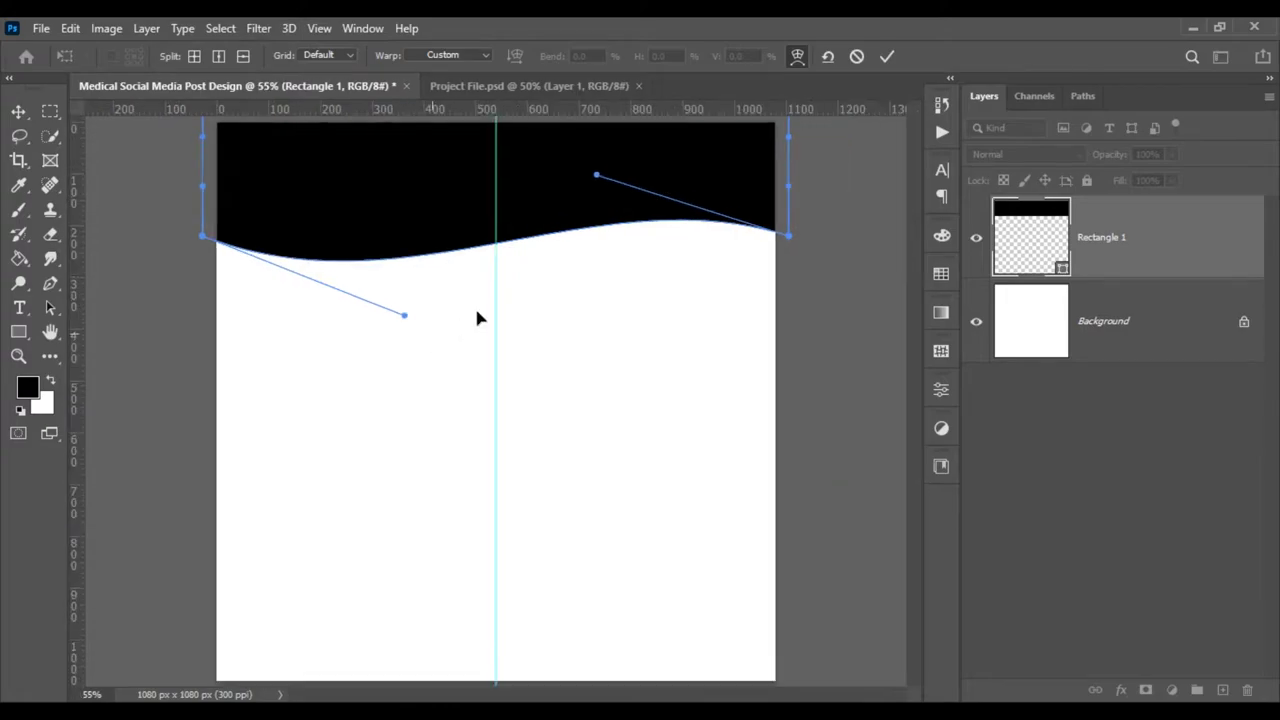
pyautogui.moveTo(597, 177); pyautogui.dragTo(575, 153)
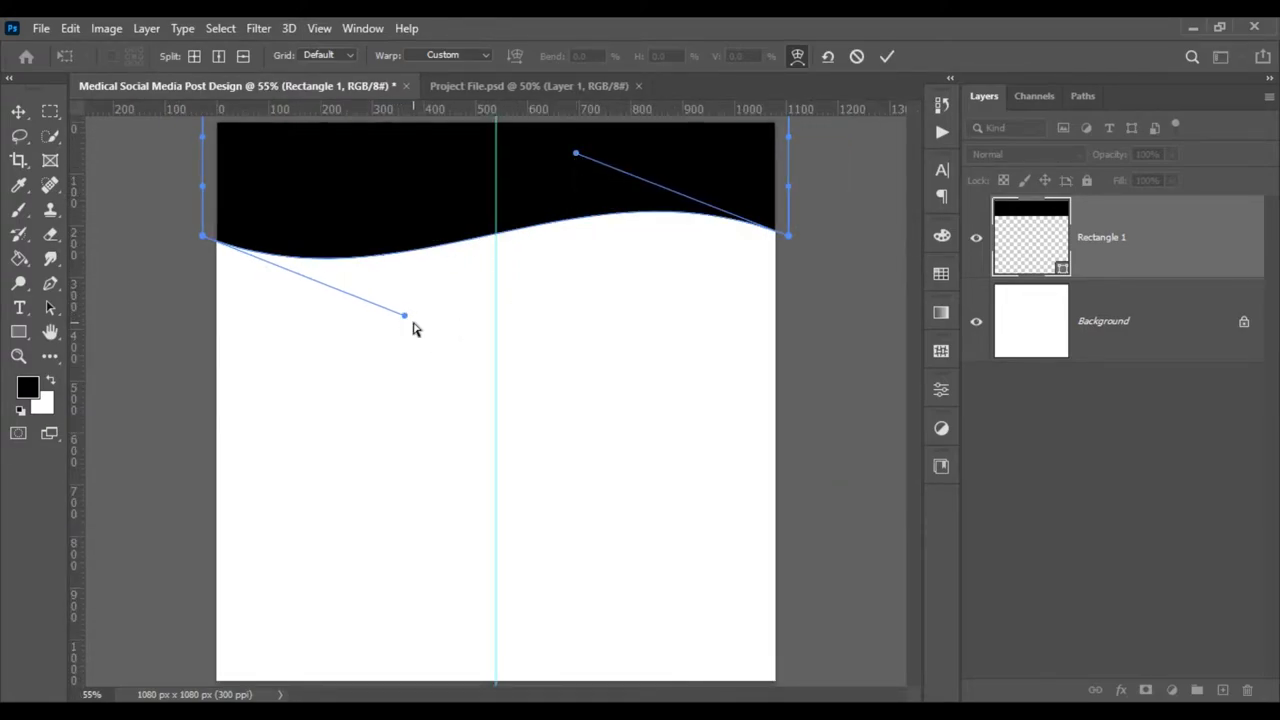
pyautogui.moveTo(403, 318); pyautogui.dragTo(441, 335)
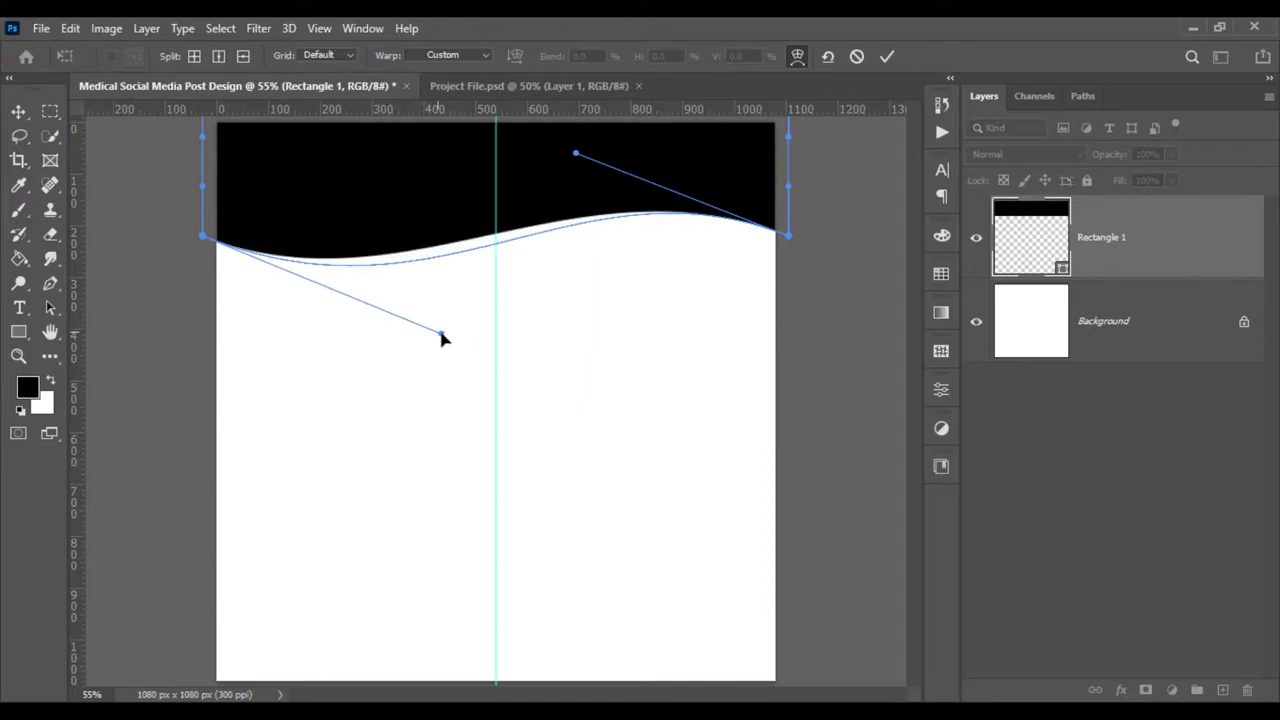
pyautogui.click(19, 112)
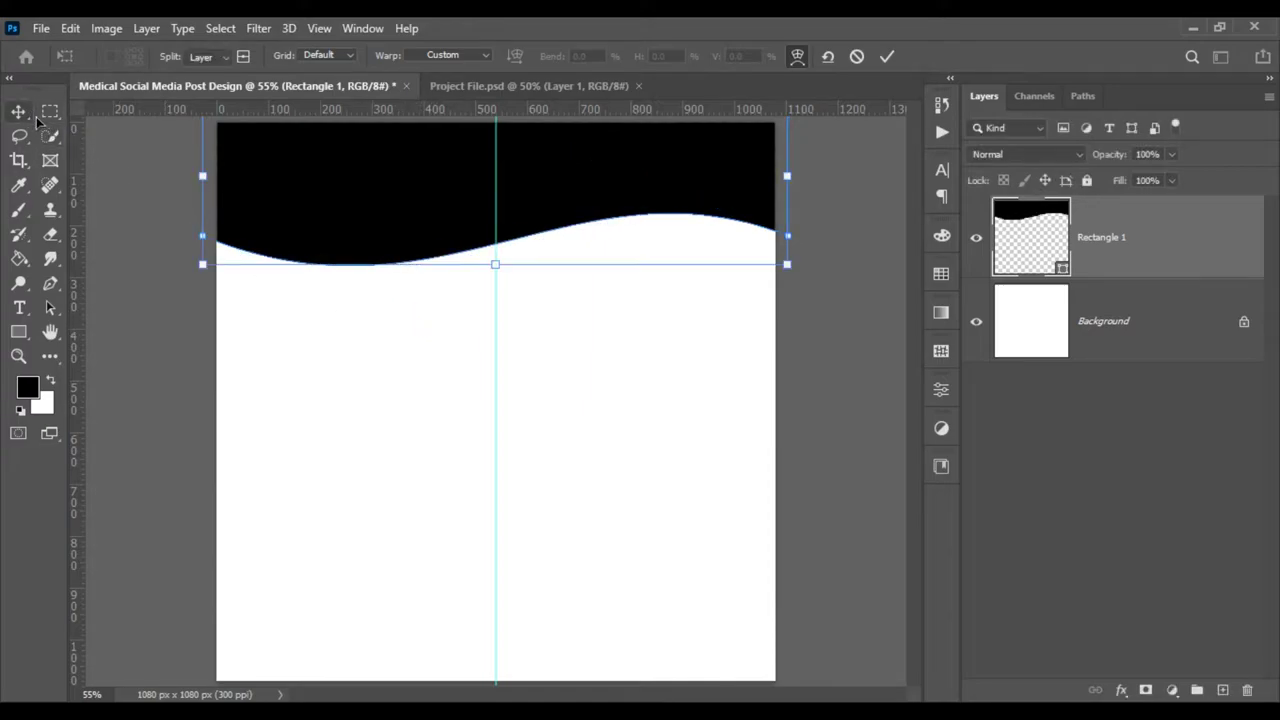
pyautogui.scroll(-2, 260, 265)
# Nudge the black wave header up about 19 px.
pyautogui.moveTo(429, 233); pyautogui.dragTo(428, 224)
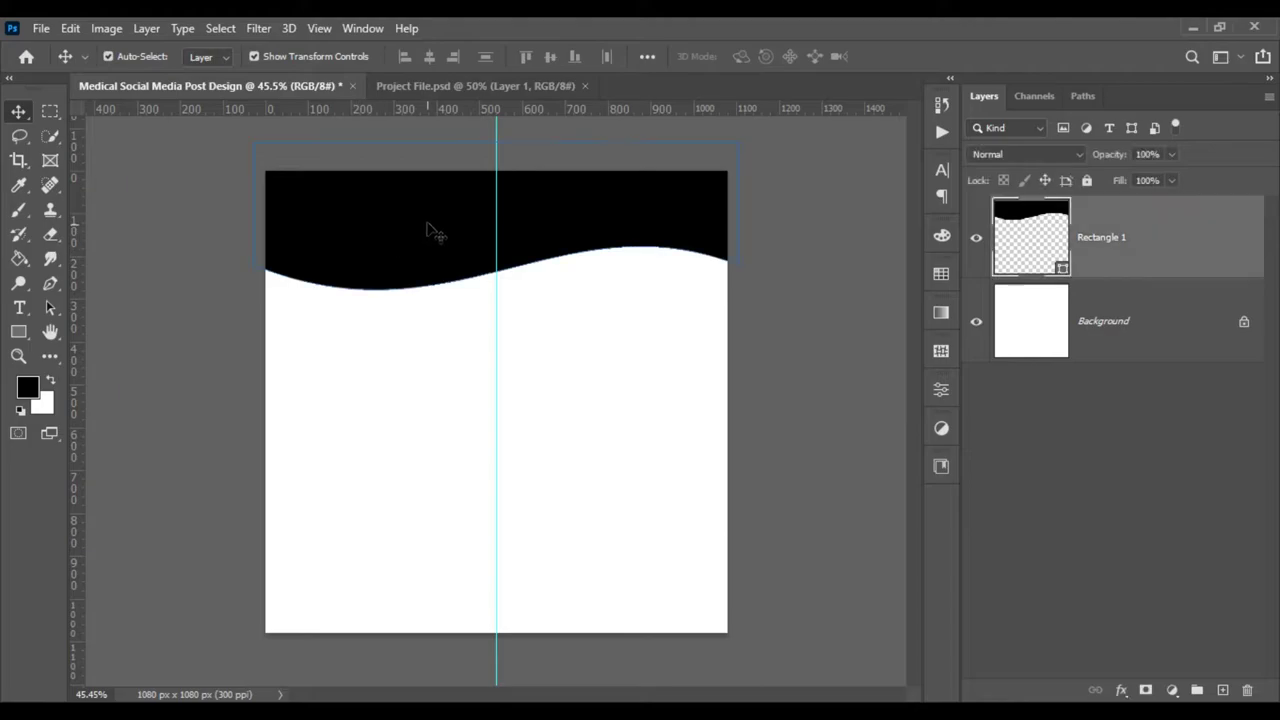
pyautogui.click(226, 283)
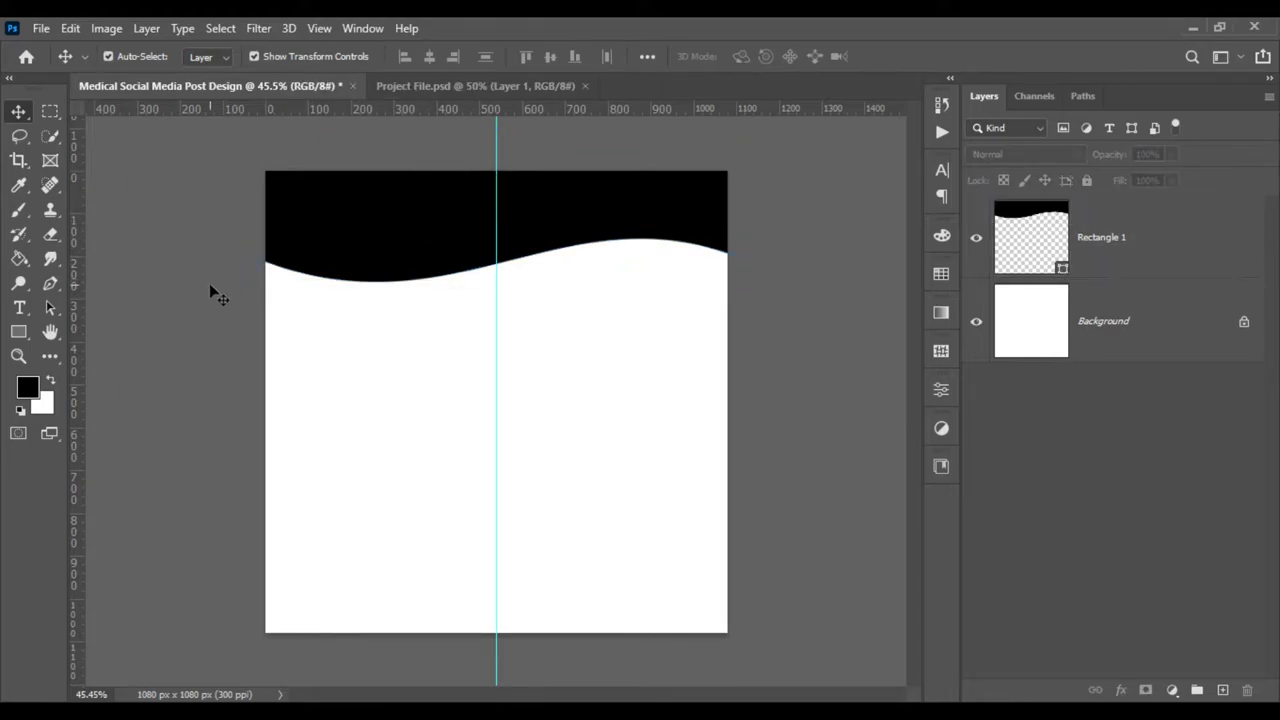
pyautogui.click(444, 225)
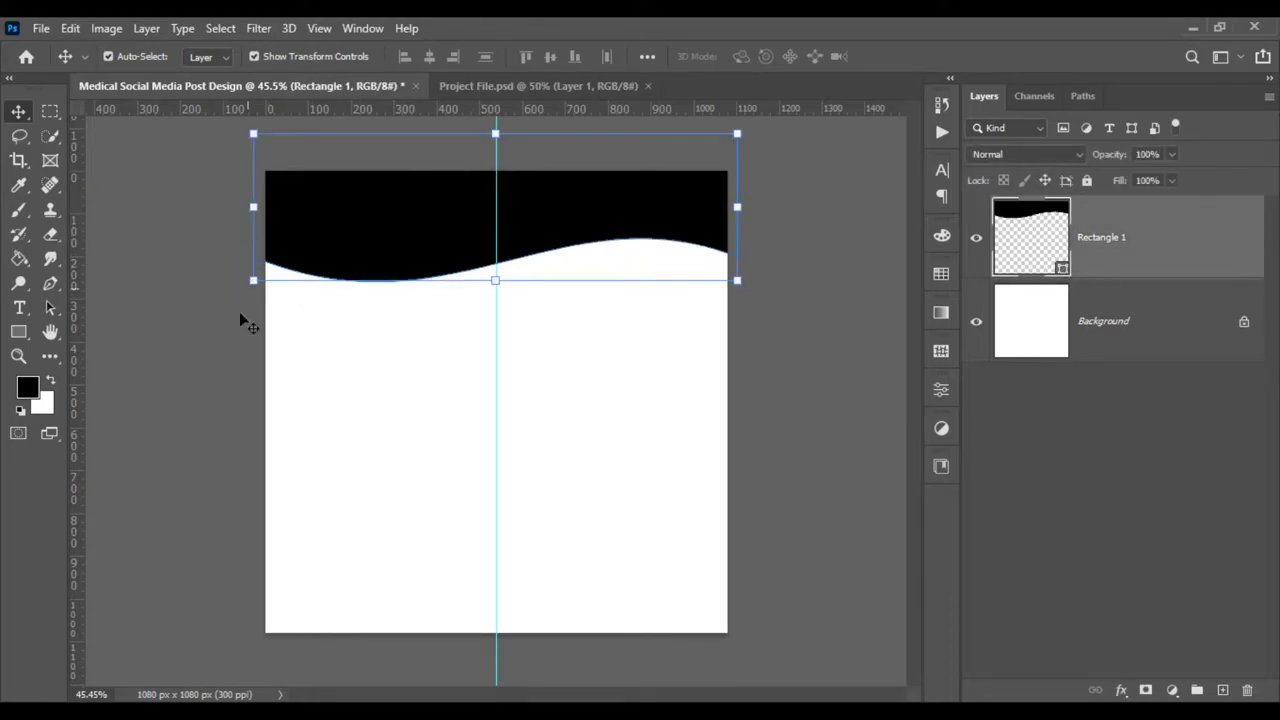
pyautogui.scroll(1, 240, 320)
pyautogui.click(222, 379)
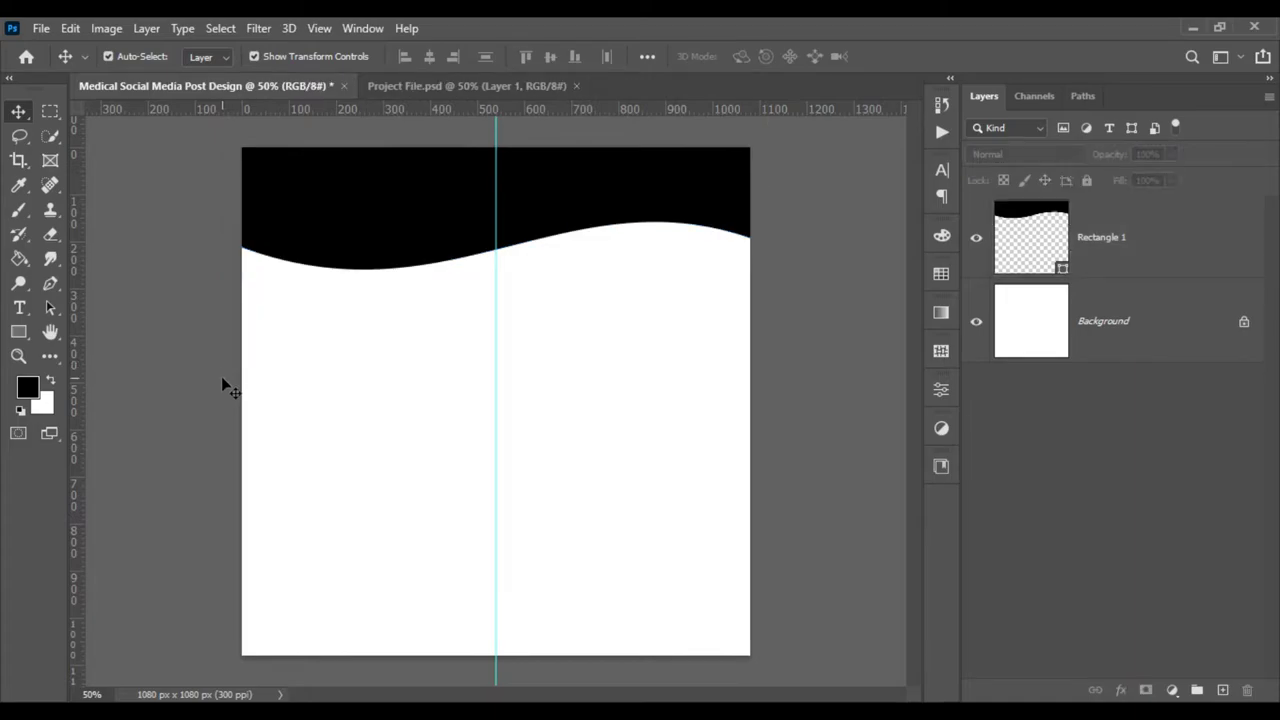
pyautogui.press('g')
# Recolour the wave header teal #358f80.
pyautogui.doubleClick(1025, 268)
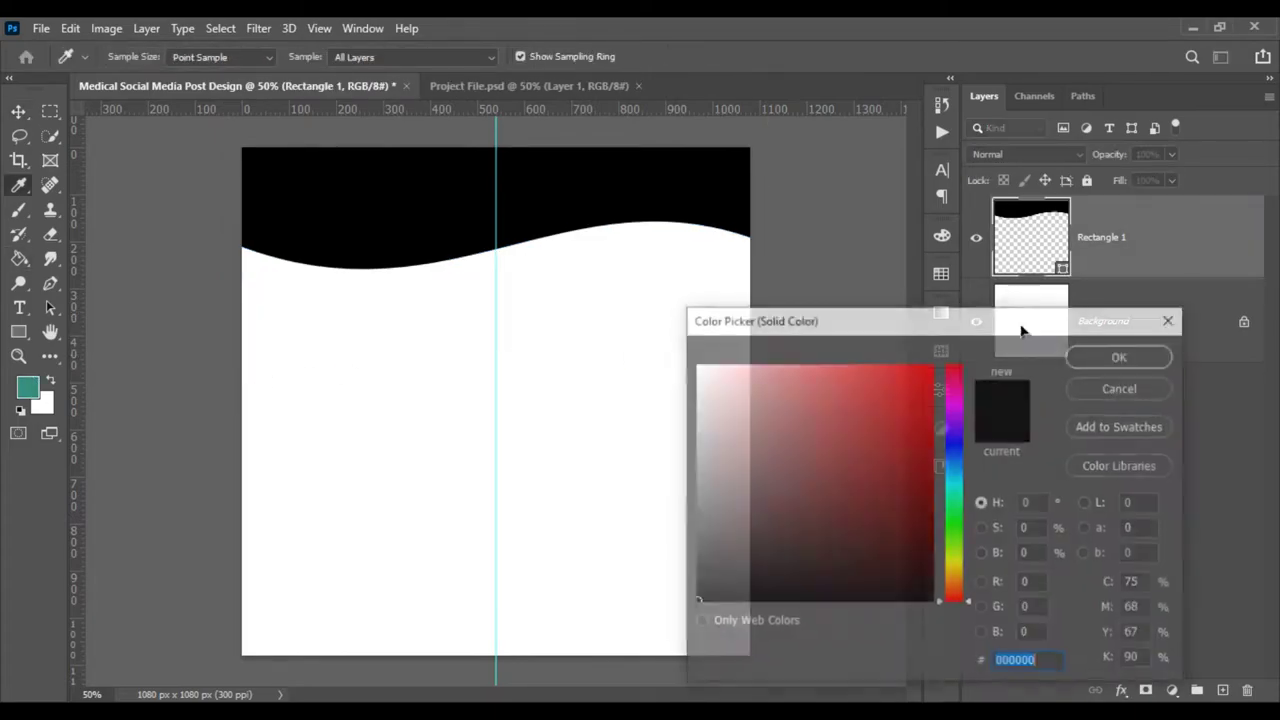
pyautogui.press('BackSpace')
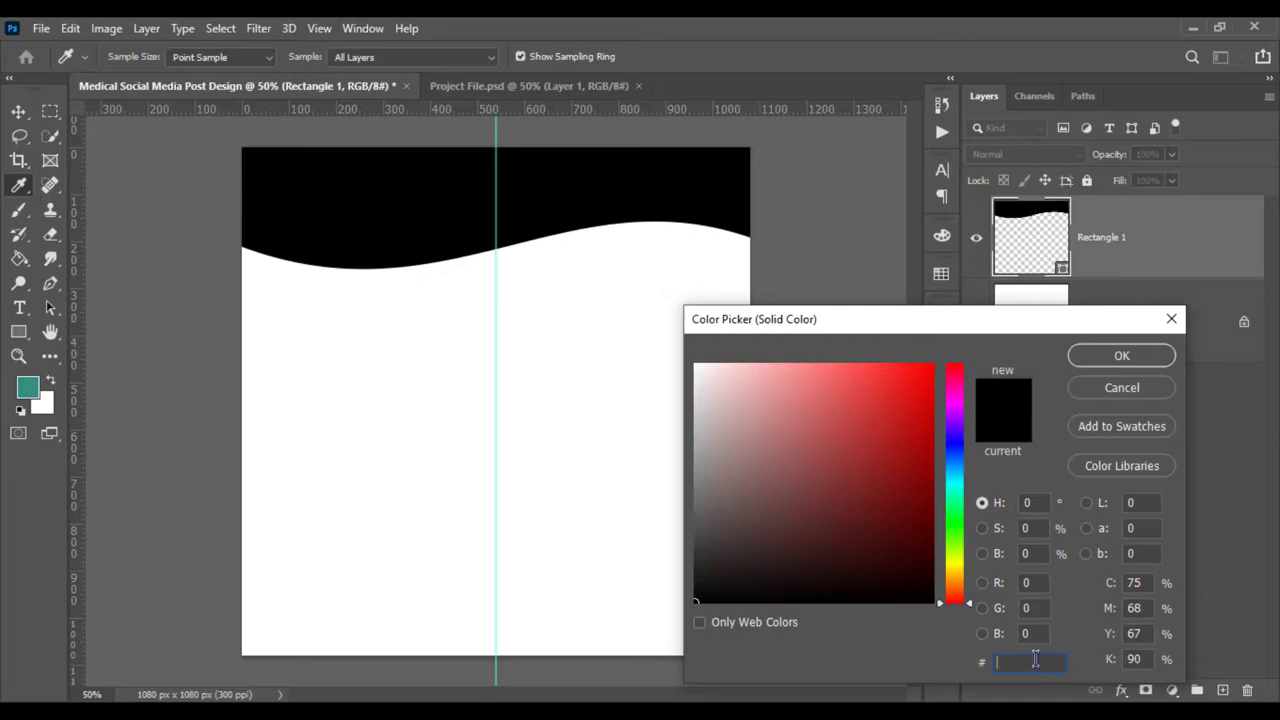
pyautogui.click(33, 385)
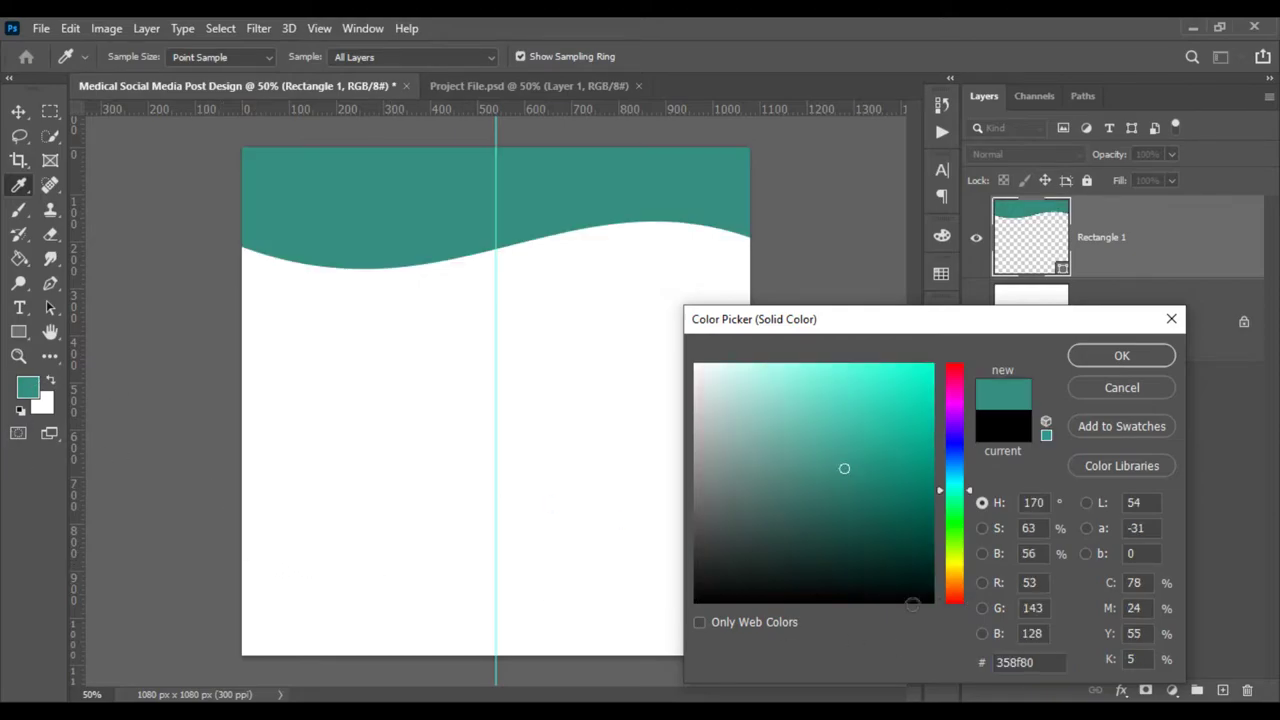
pyautogui.moveTo(1037, 657); pyautogui.dragTo(996, 662)
pyautogui.click(1121, 356)
pyautogui.press('g')
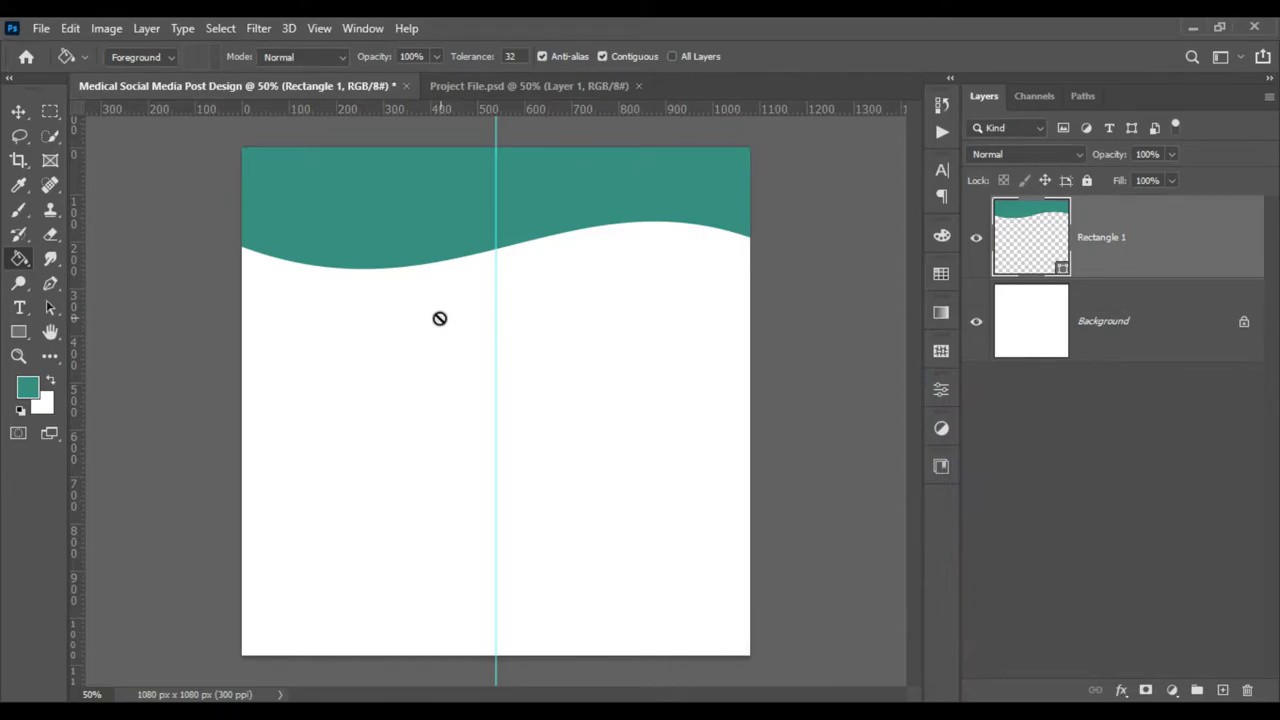
# Move the teal wave header slightly higher and deselect it.
pyautogui.press('v')
pyautogui.moveTo(386, 224); pyautogui.dragTo(394, 213)
pyautogui.click(200, 415)
pyautogui.scroll(-1, 200, 415)
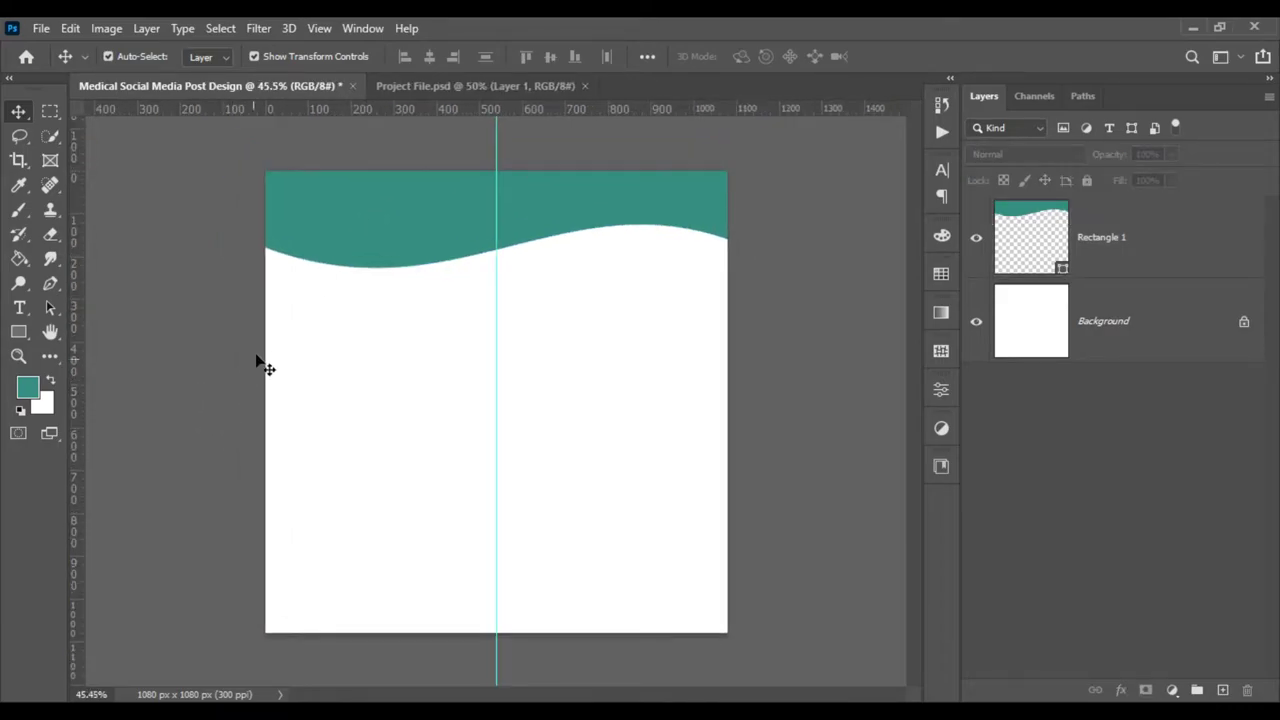
# Draw a rectangle at the bottom-left, 218 px tall, ending at the centre guide.
pyautogui.click(18, 331)
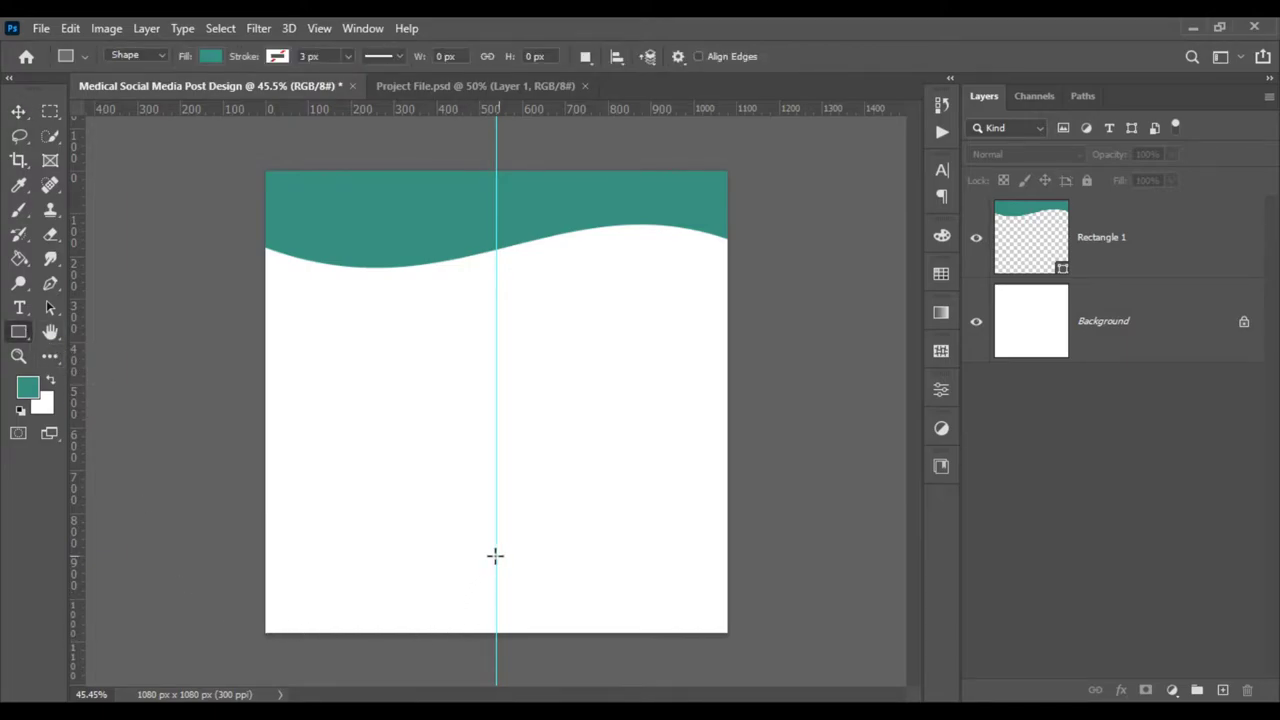
pyautogui.moveTo(496, 557); pyautogui.dragTo(265, 631)
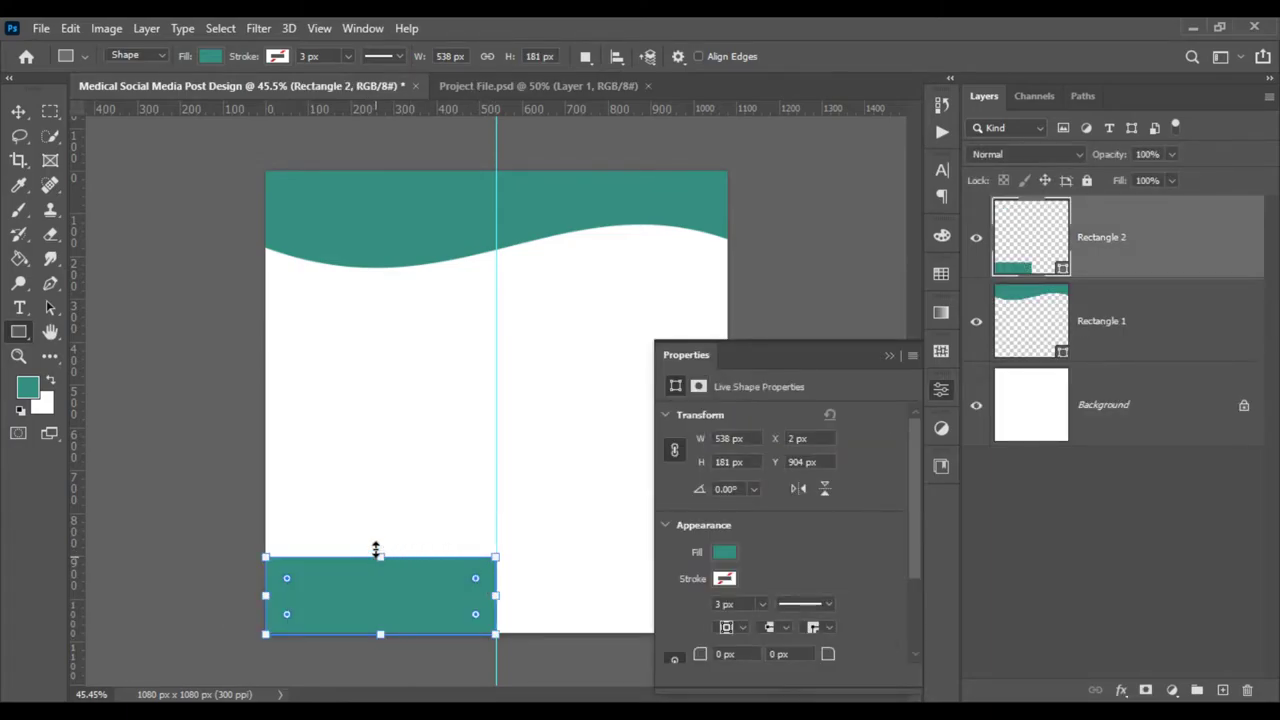
pyautogui.moveTo(376, 549); pyautogui.dragTo(377, 541)
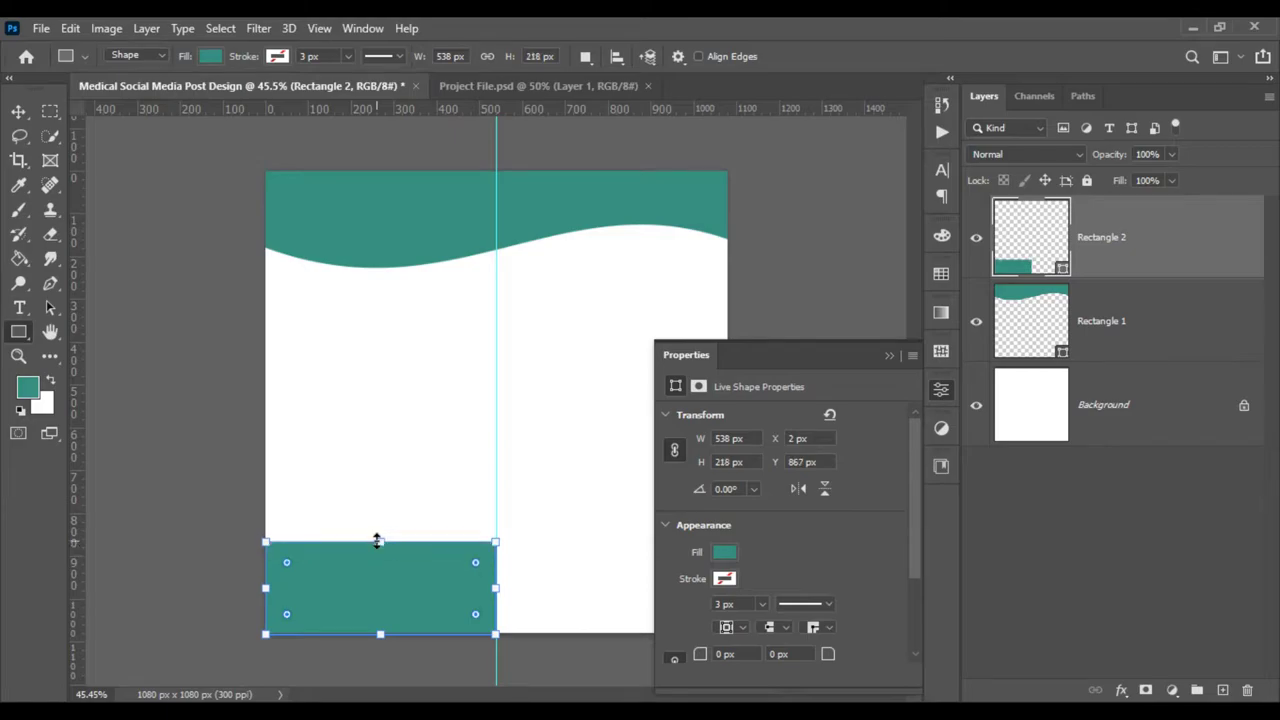
pyautogui.press('Return')
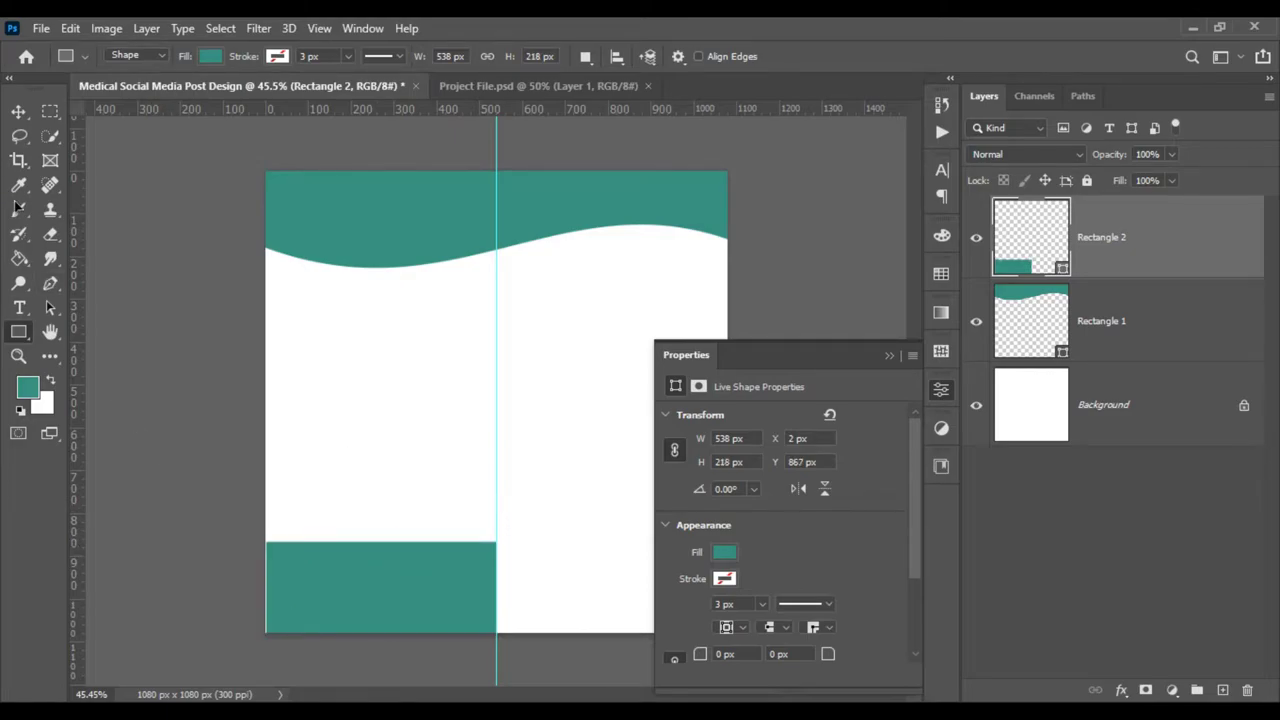
pyautogui.scroll(3, 319, 627)
# Stretch the rectangle's left edge to X 0, making it 540 px wide.
pyautogui.hotkey('ctrl', 't')
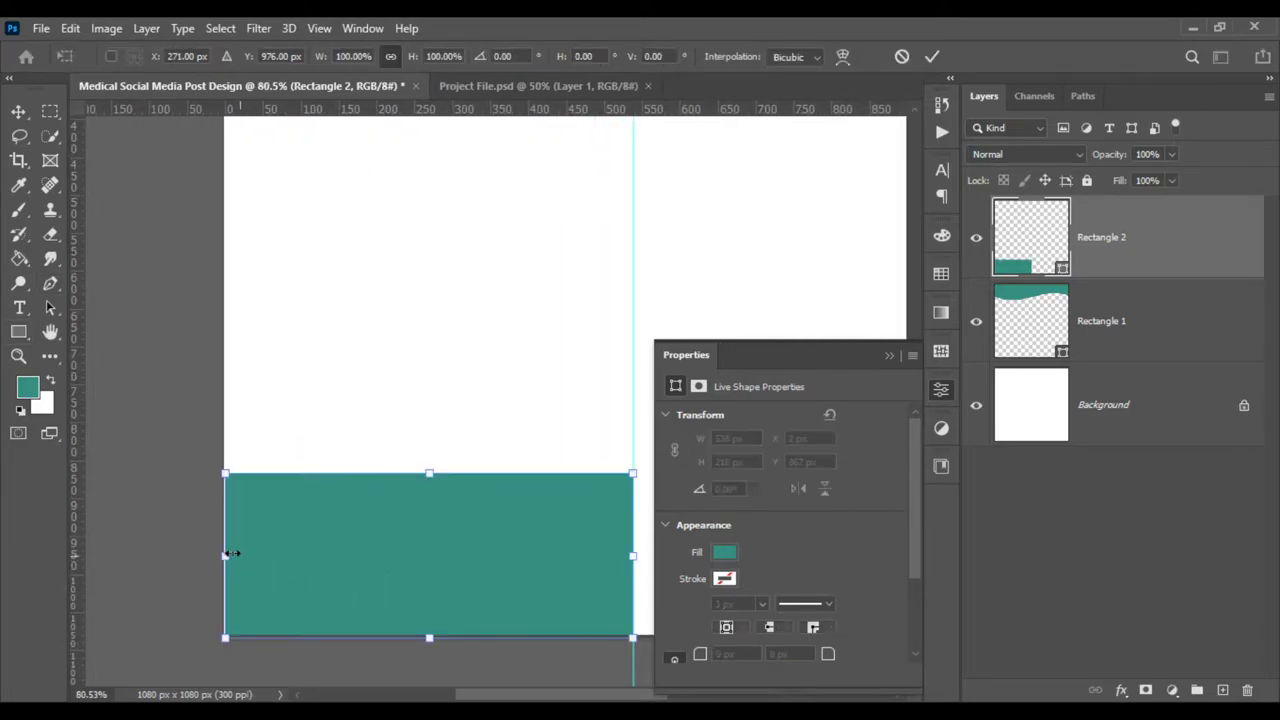
pyautogui.moveTo(222, 551); pyautogui.dragTo(220, 551)
pyautogui.press('Return')
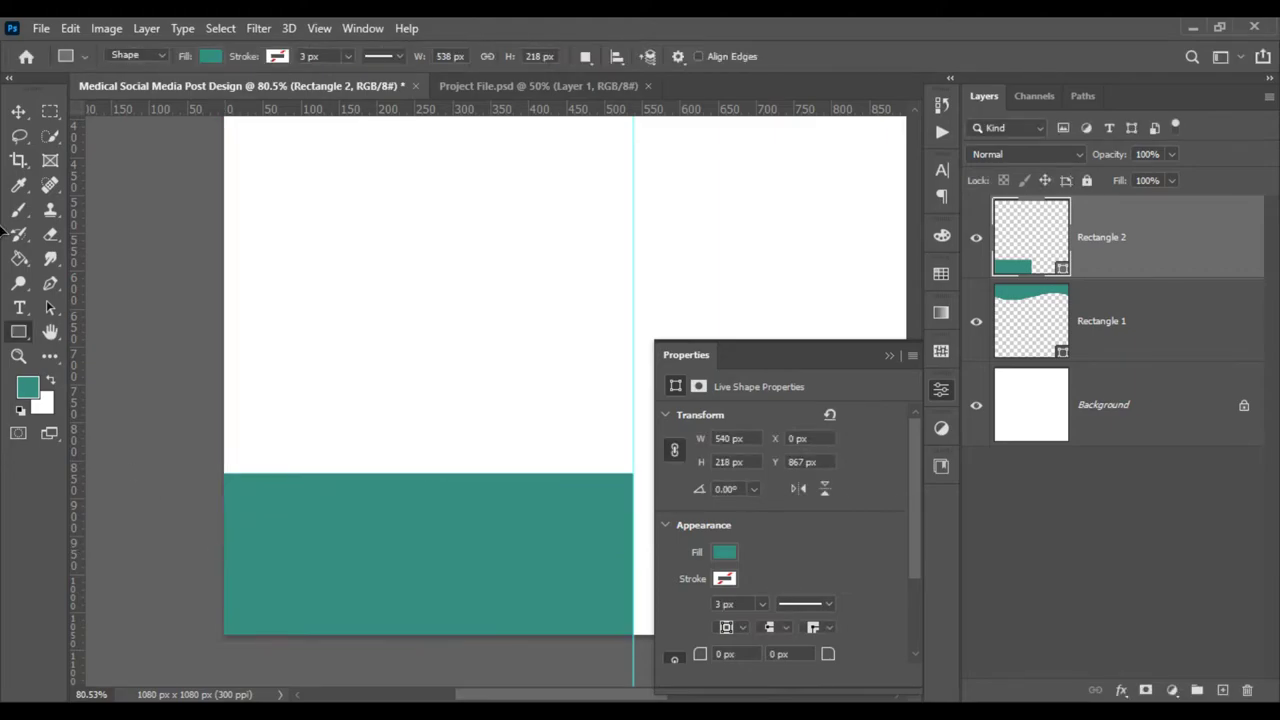
pyautogui.click(18, 111)
pyautogui.click(191, 500)
pyautogui.scroll(-3, 191, 500)
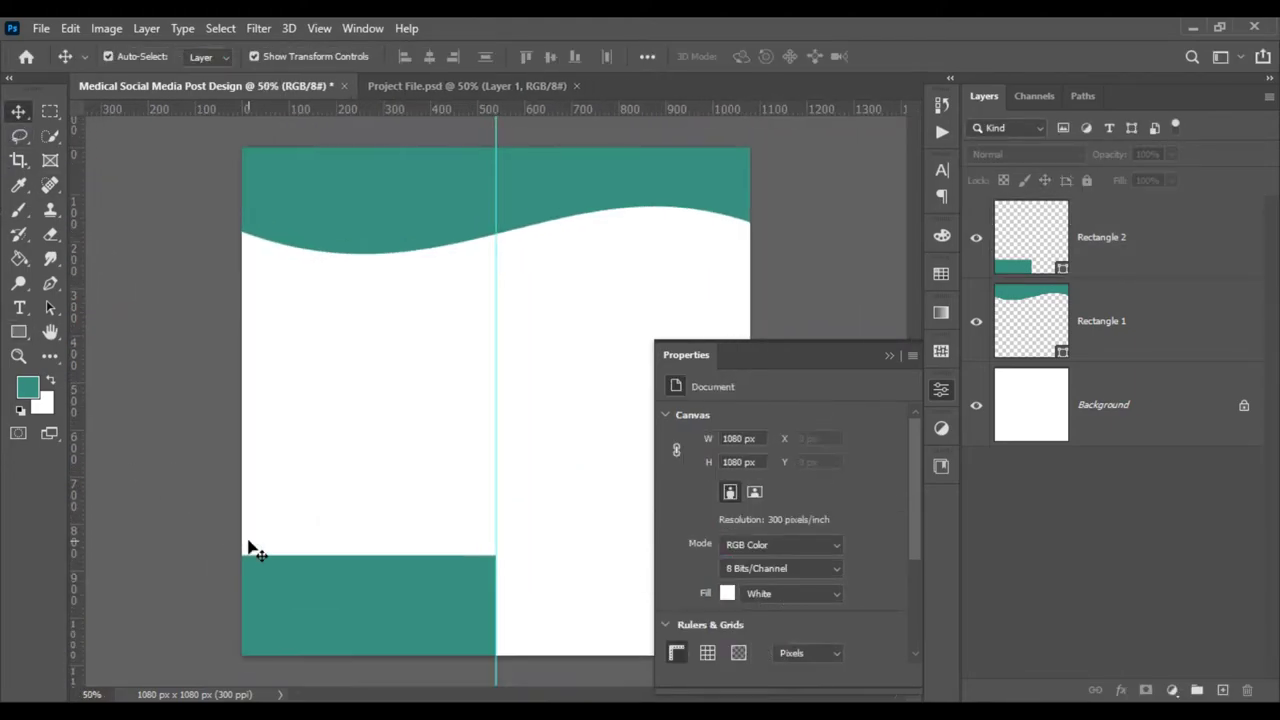
pyautogui.click(885, 356)
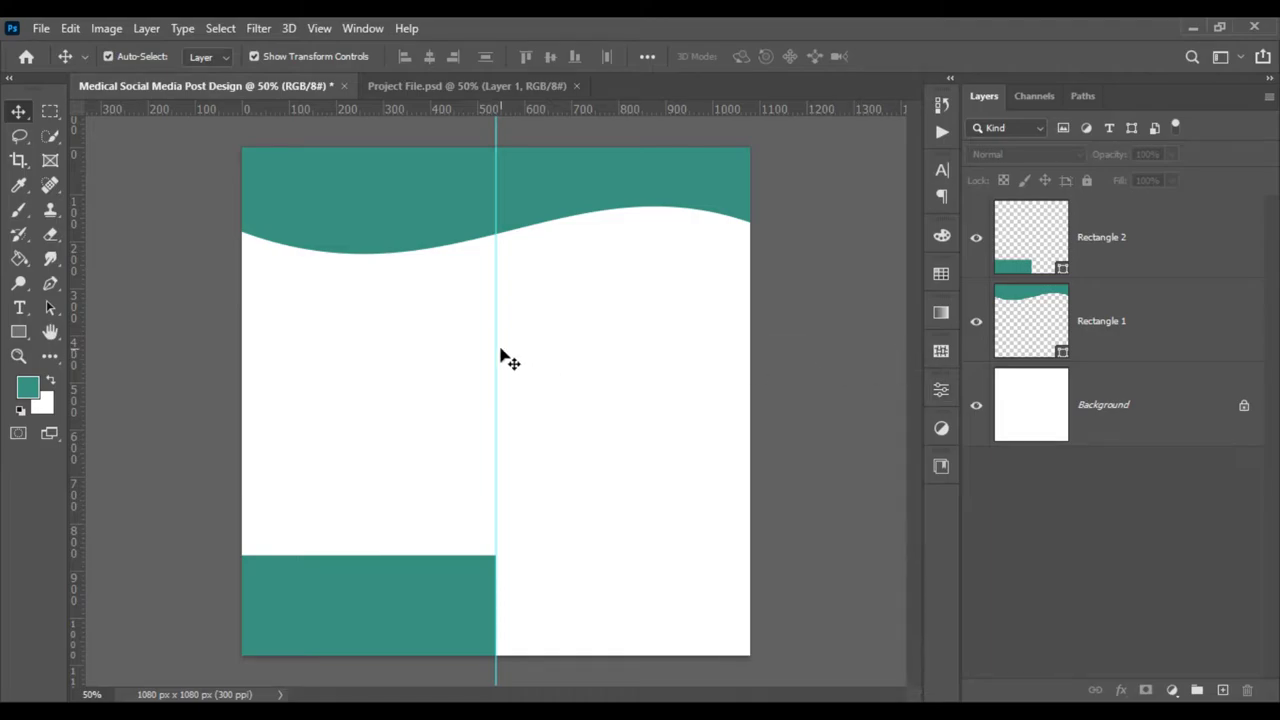
# Duplicate Rectangle 2 and move the copy into the bottom-right half.
pyautogui.press('g')
pyautogui.rightClick(1224, 243)
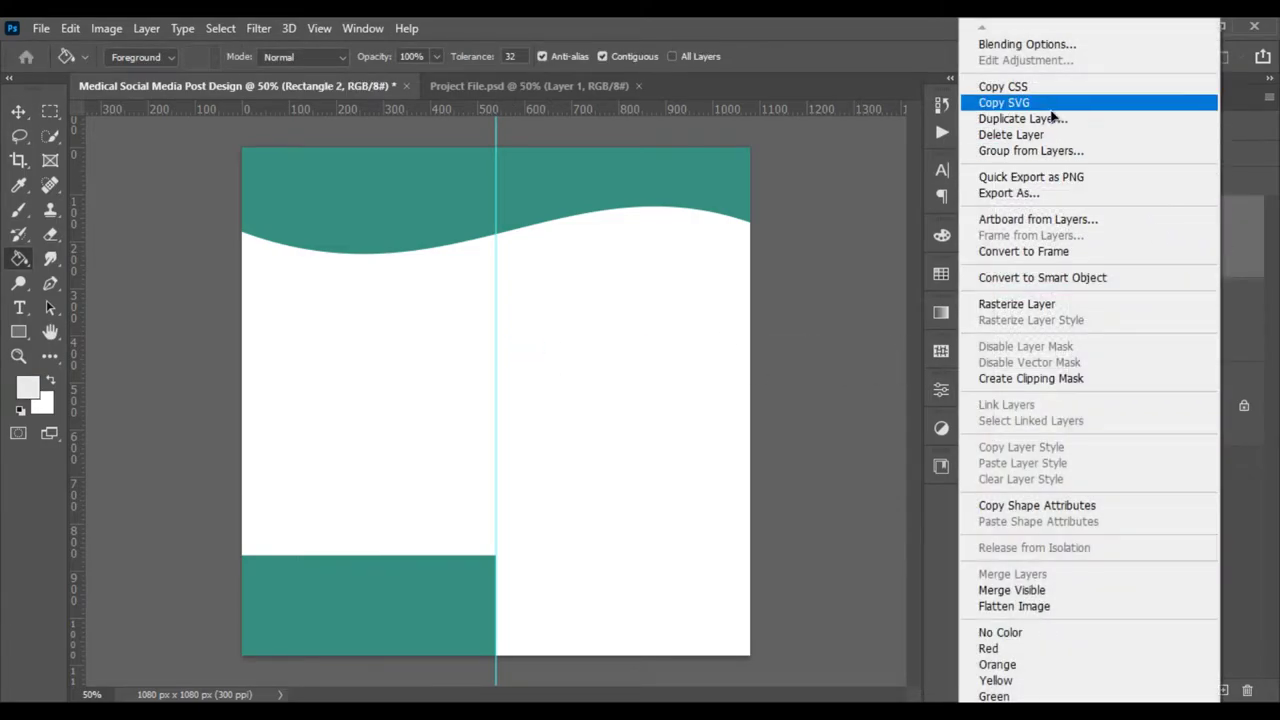
pyautogui.click(1010, 100)
pyautogui.rightClick(1138, 243)
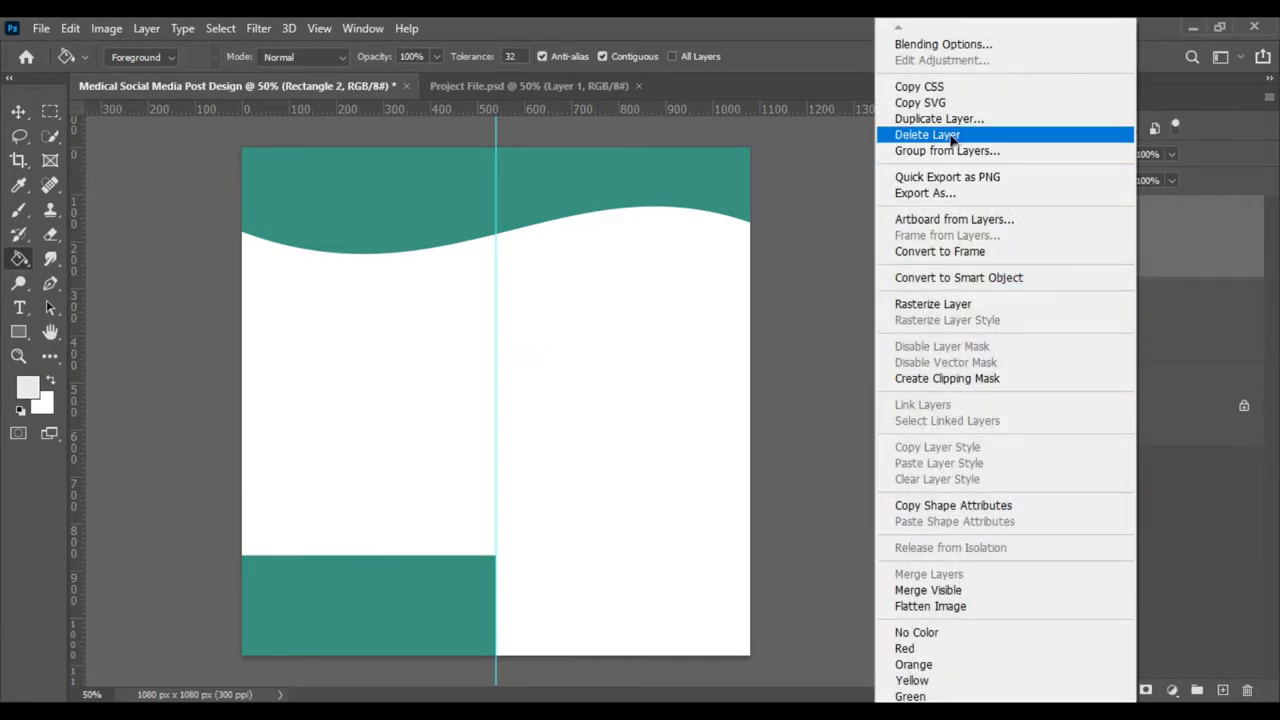
pyautogui.click(945, 119)
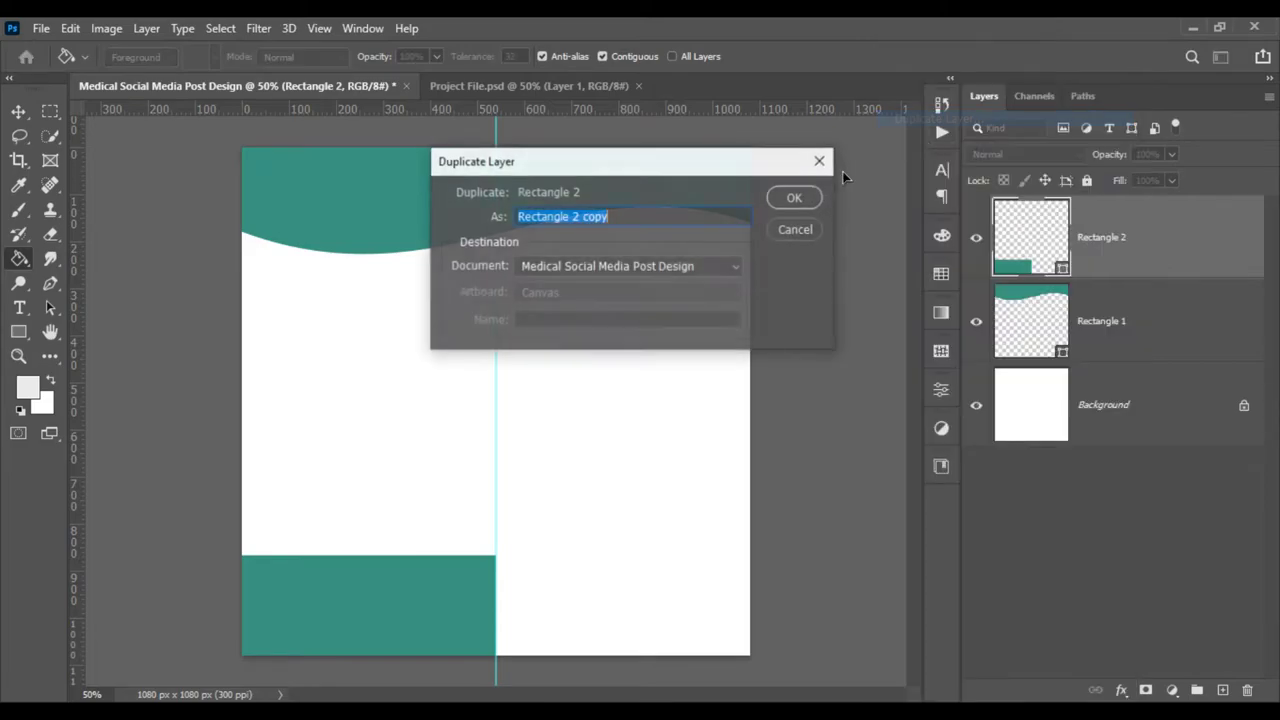
pyautogui.click(807, 198)
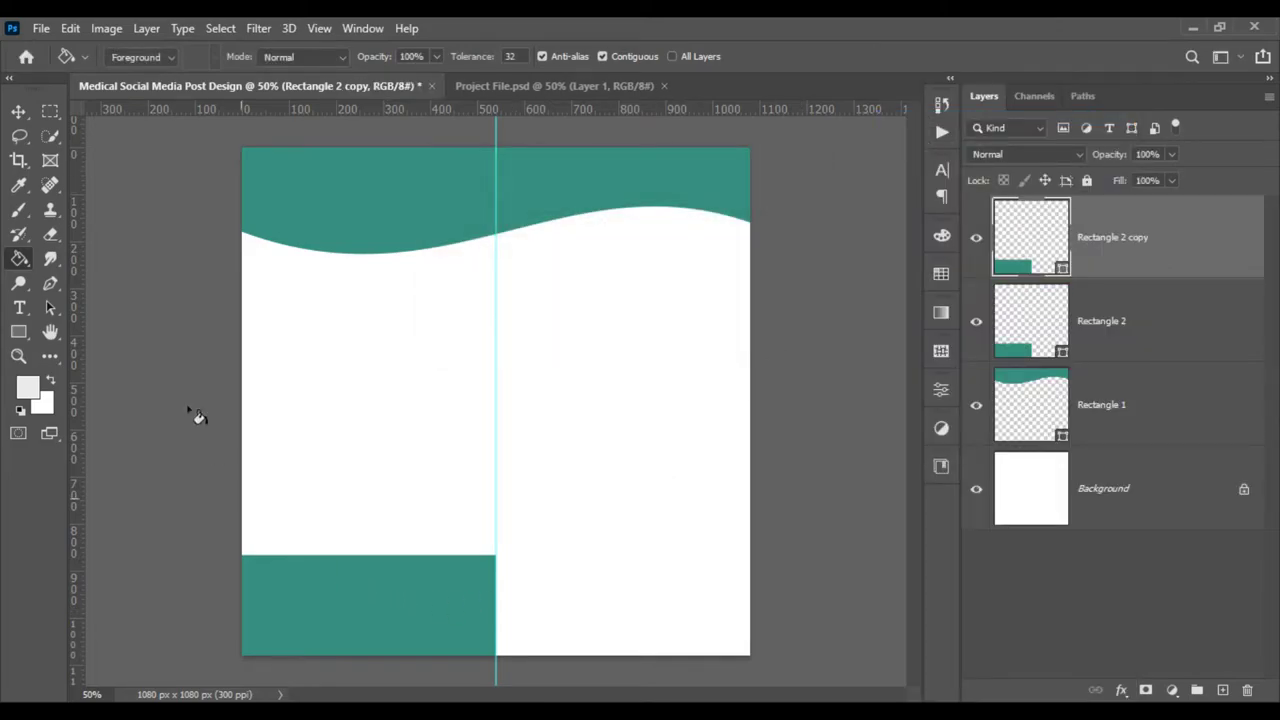
pyautogui.click(18, 111)
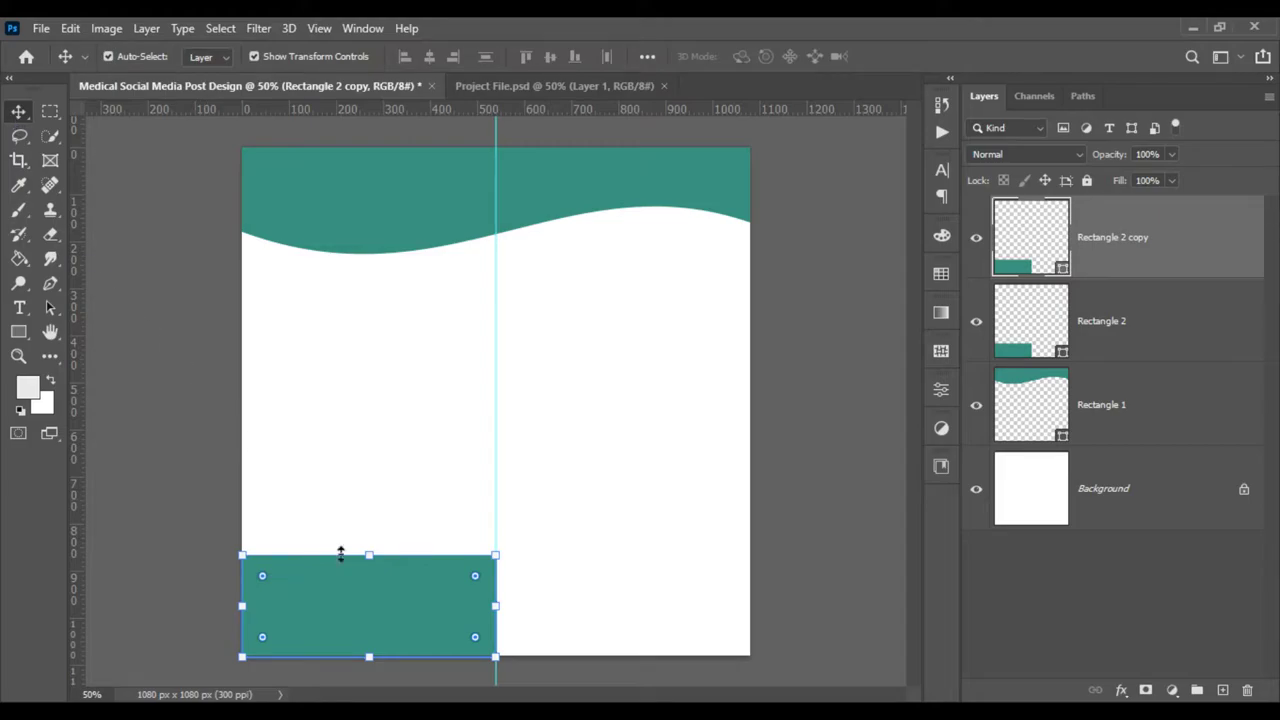
pyautogui.moveTo(393, 589); pyautogui.dragTo(651, 597)
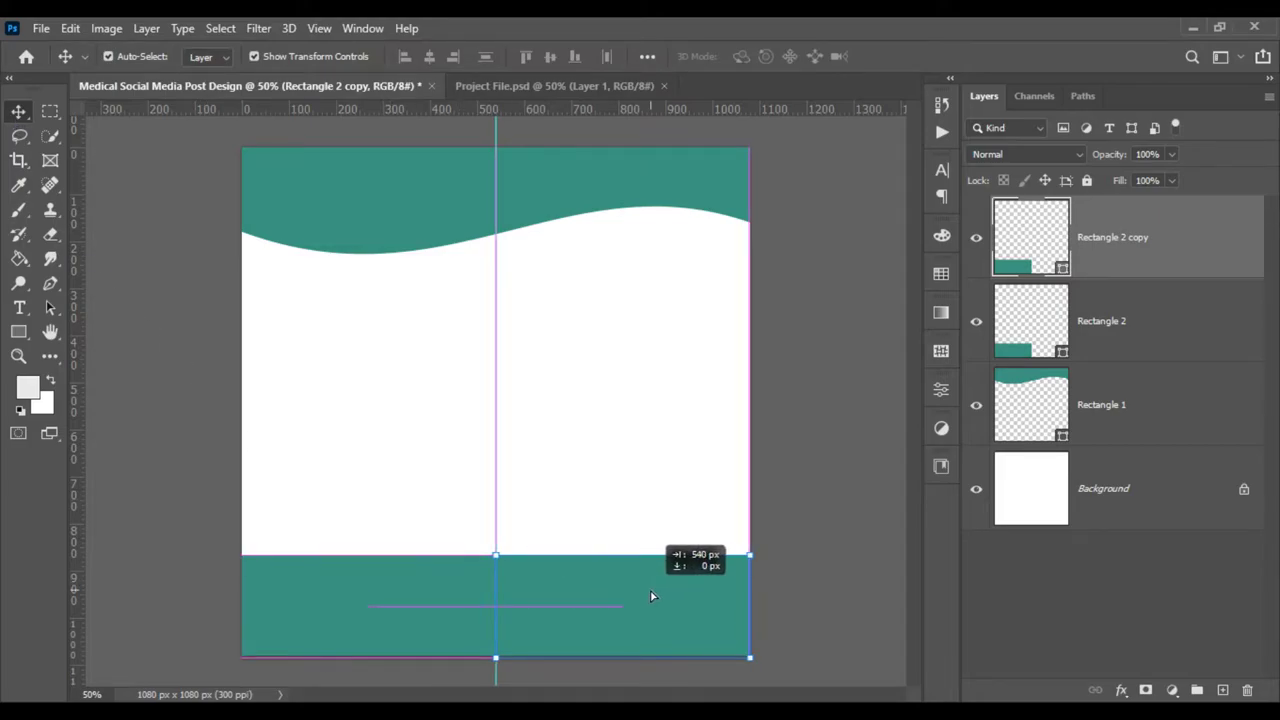
# Recolour the Rectangle 2 copy light grey #eaeaea.
pyautogui.doubleClick(1029, 238)
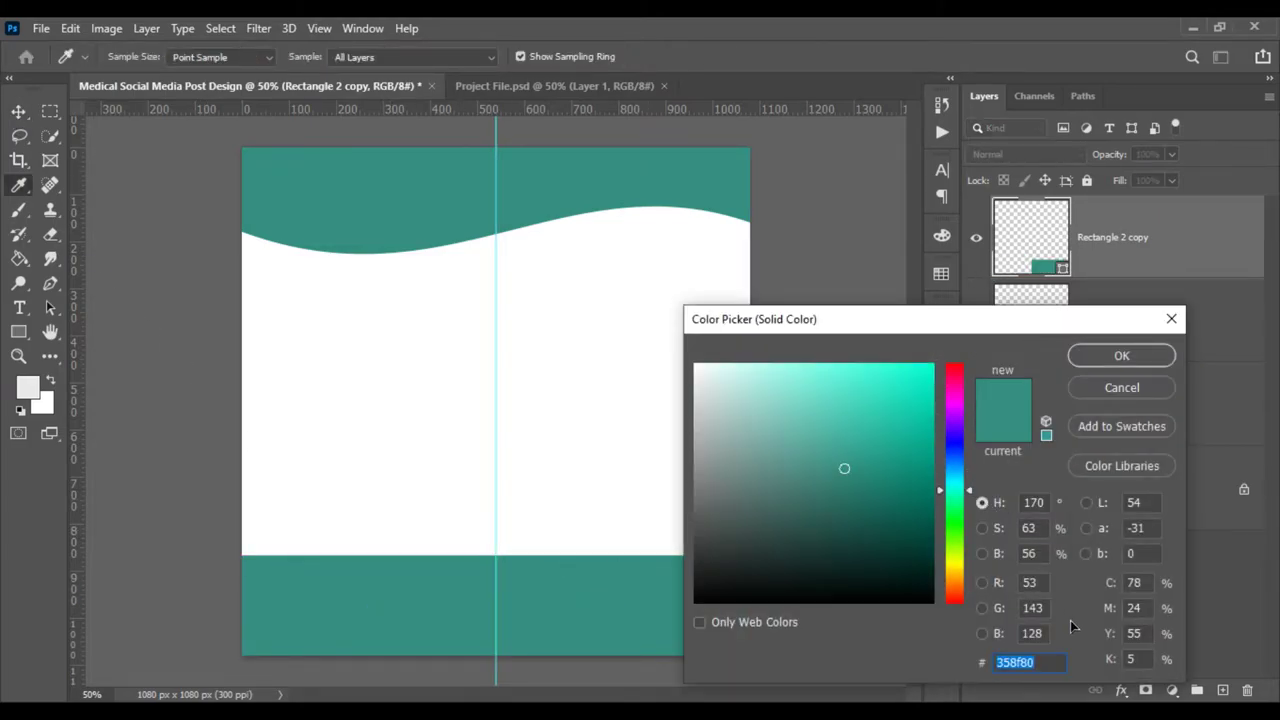
pyautogui.write('<svg x')
pyautogui.click(551, 434)
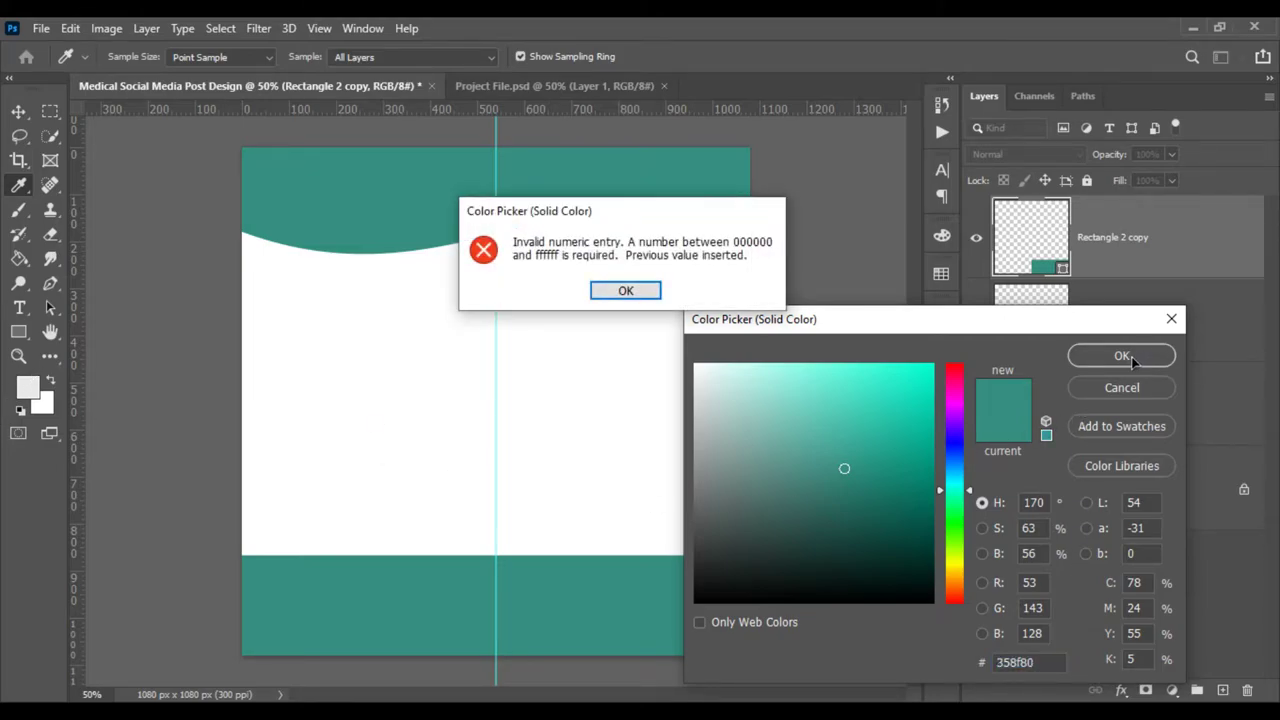
pyautogui.click(625, 290)
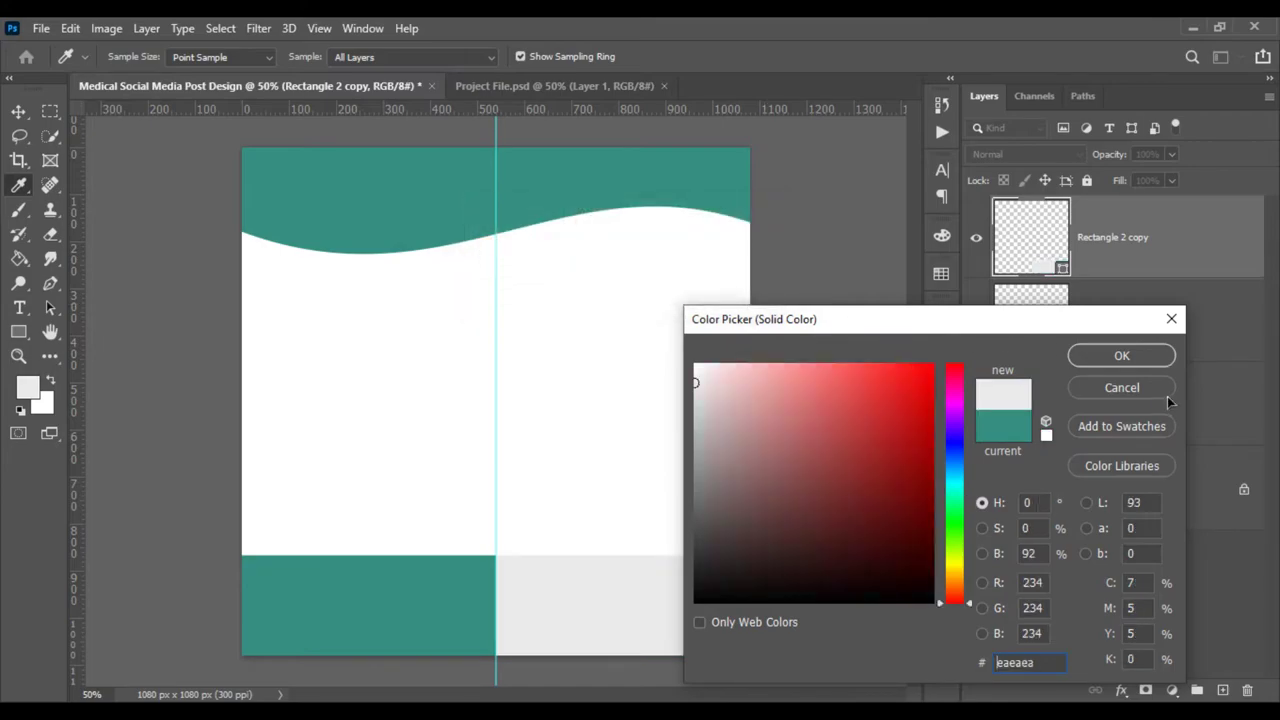
pyautogui.click(1124, 362)
pyautogui.press('v')
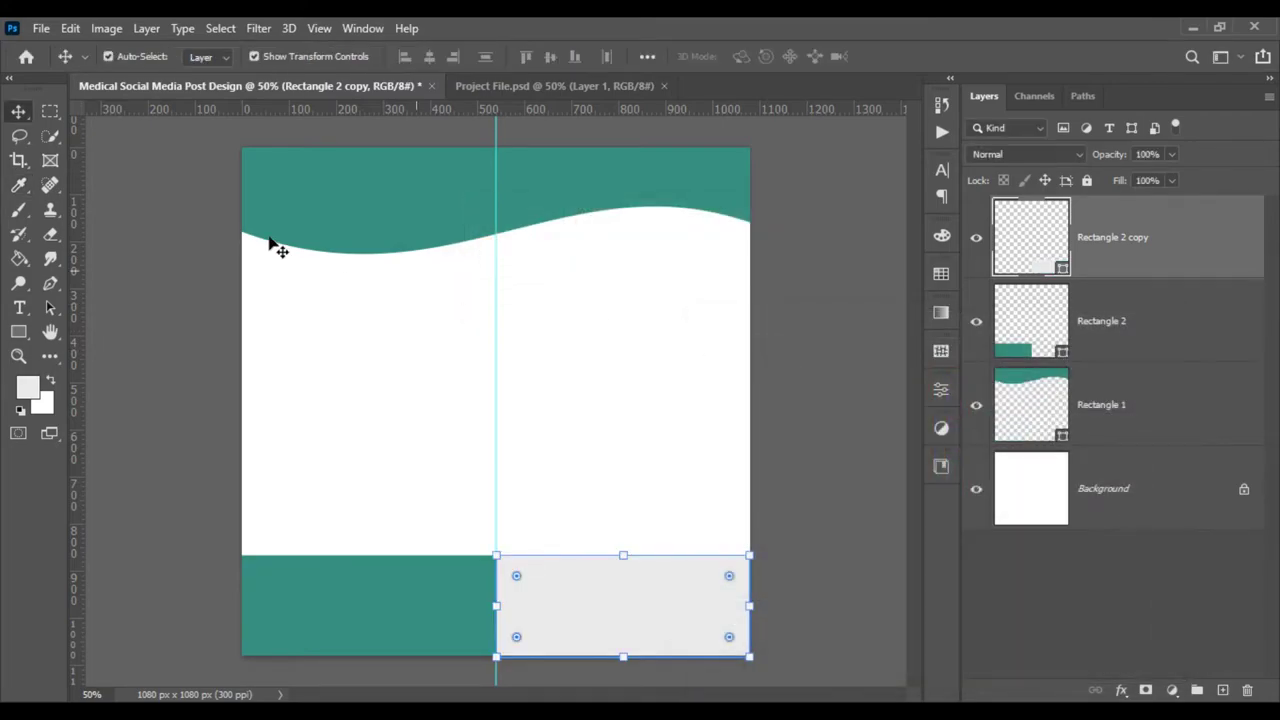
pyautogui.click(140, 388)
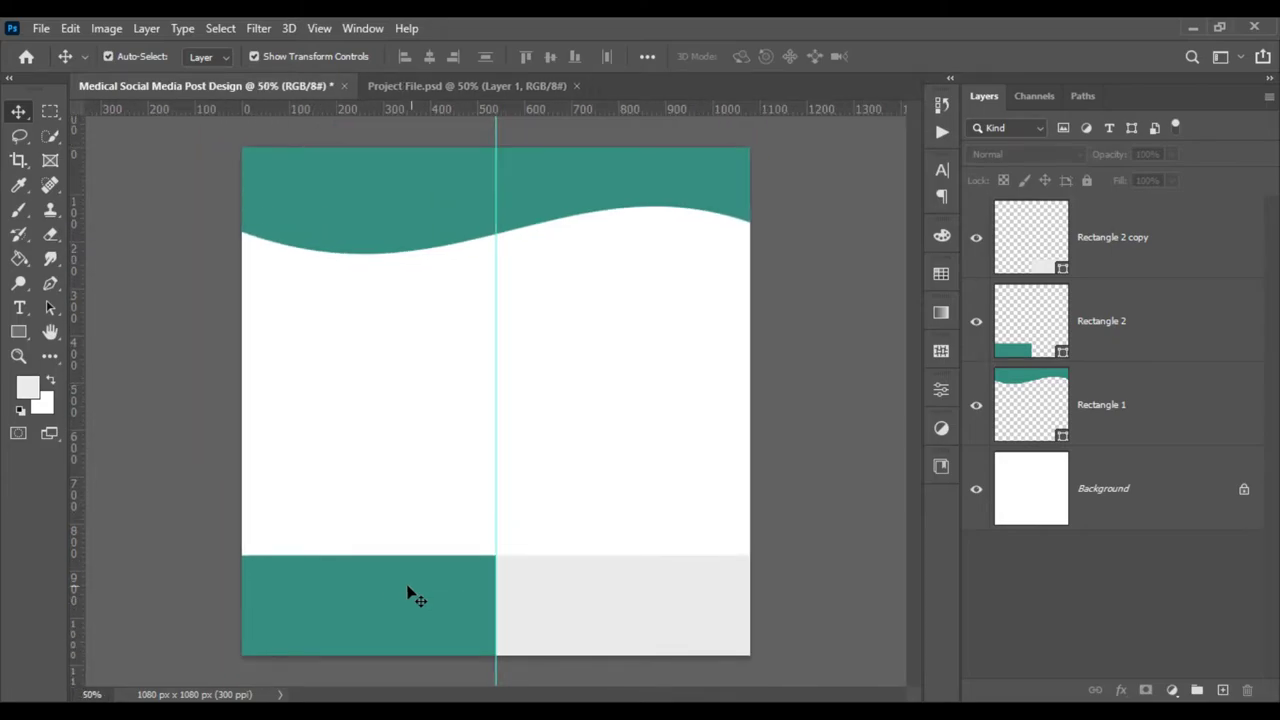
# Draw a large circle on the right and stack Ellipse 1 beneath the rectangle layers.
pyautogui.click(15, 337)
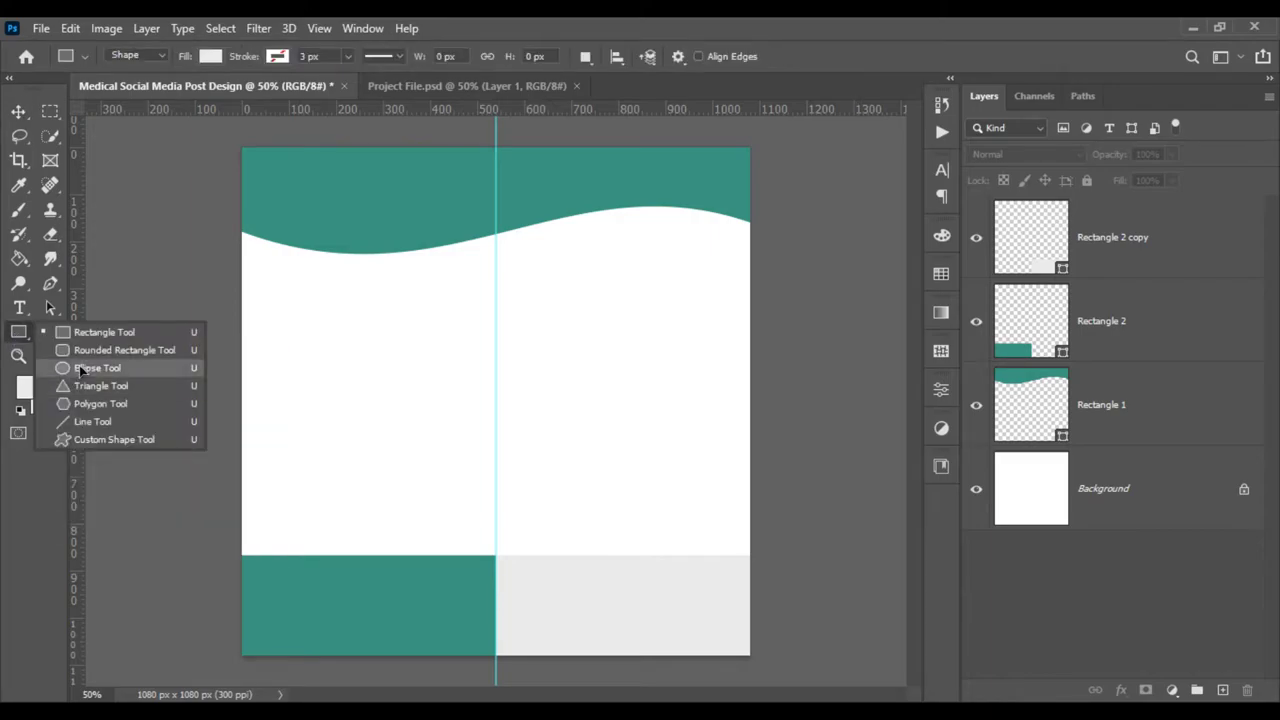
pyautogui.click(80, 370)
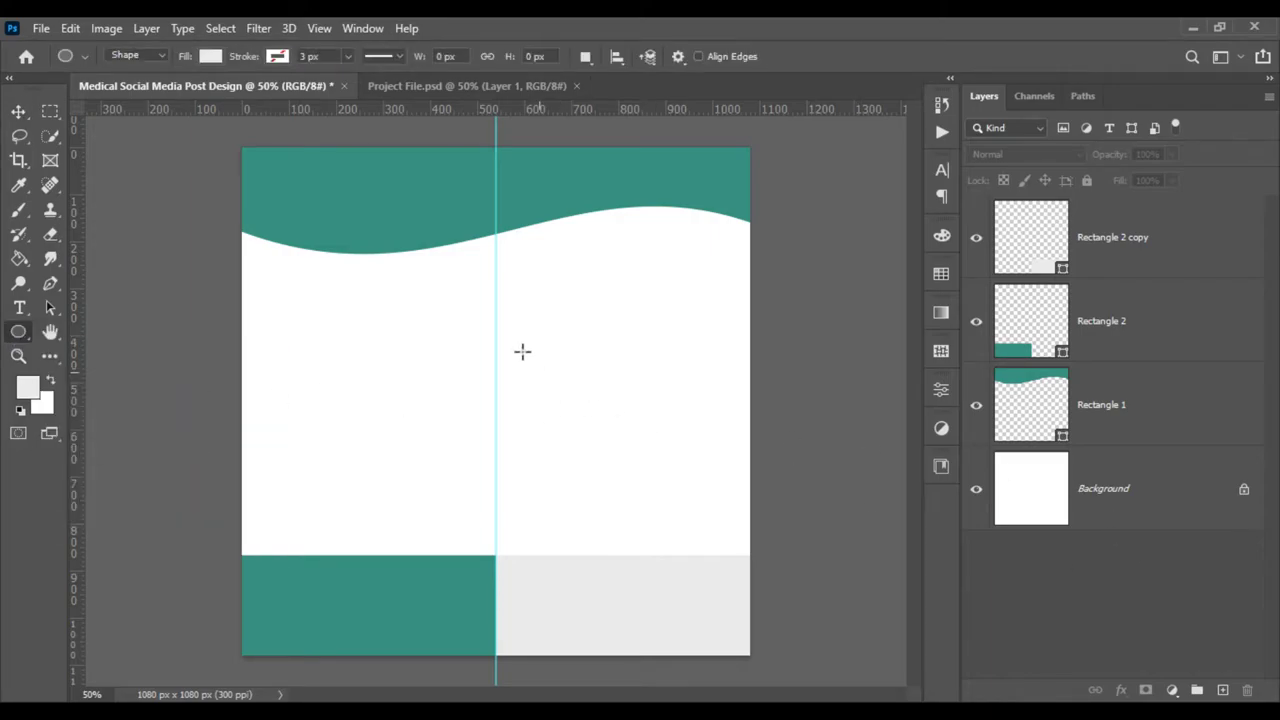
pyautogui.moveTo(511, 303); pyautogui.dragTo(811, 603)
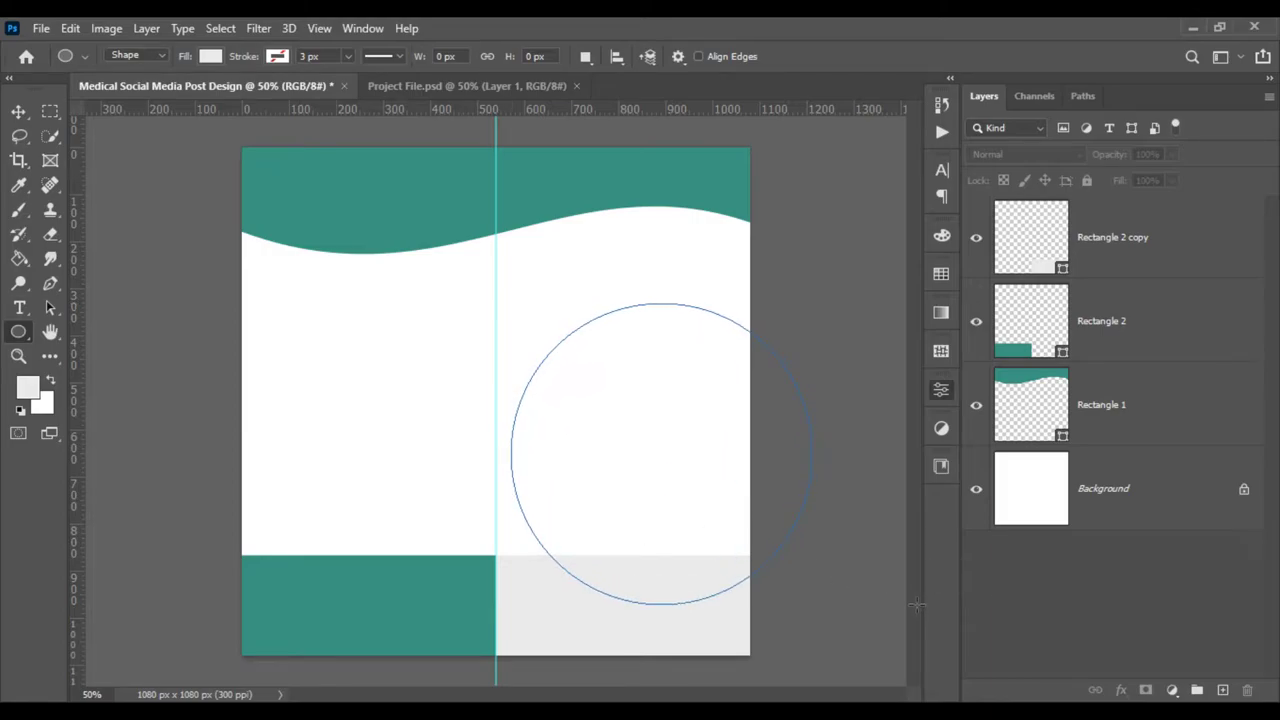
pyautogui.click(891, 356)
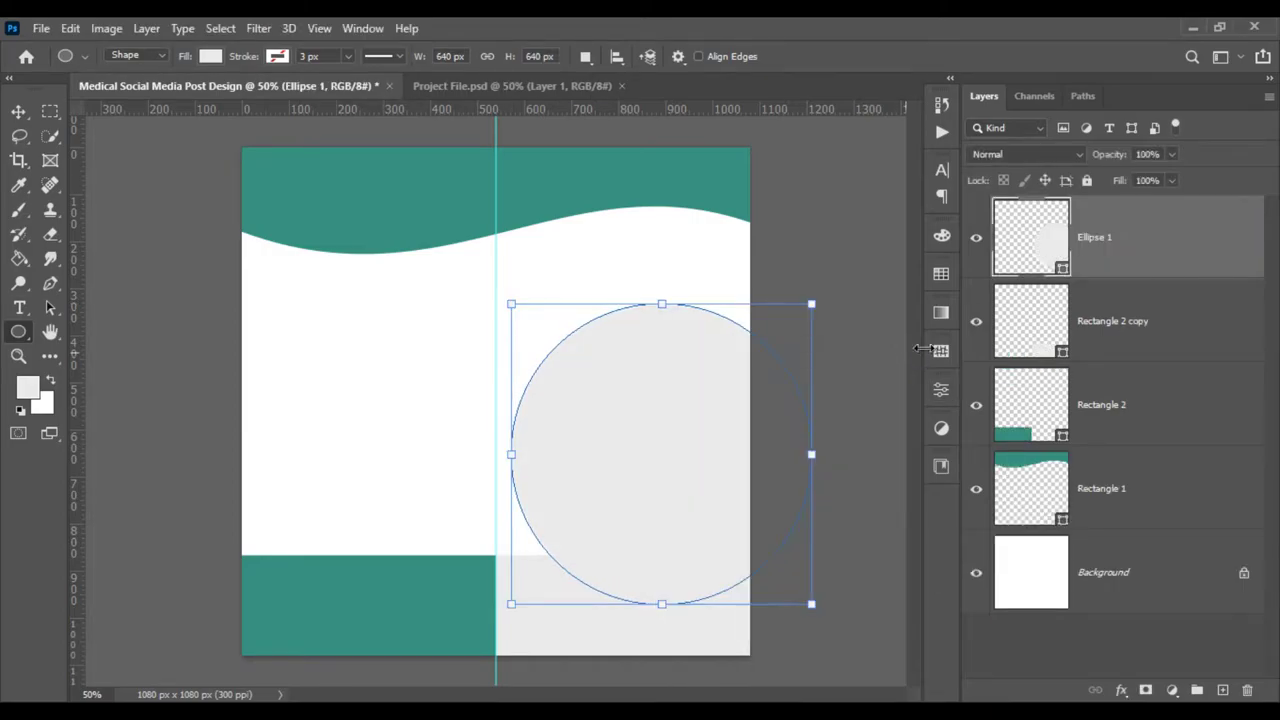
pyautogui.moveTo(1094, 263); pyautogui.dragTo(1098, 508)
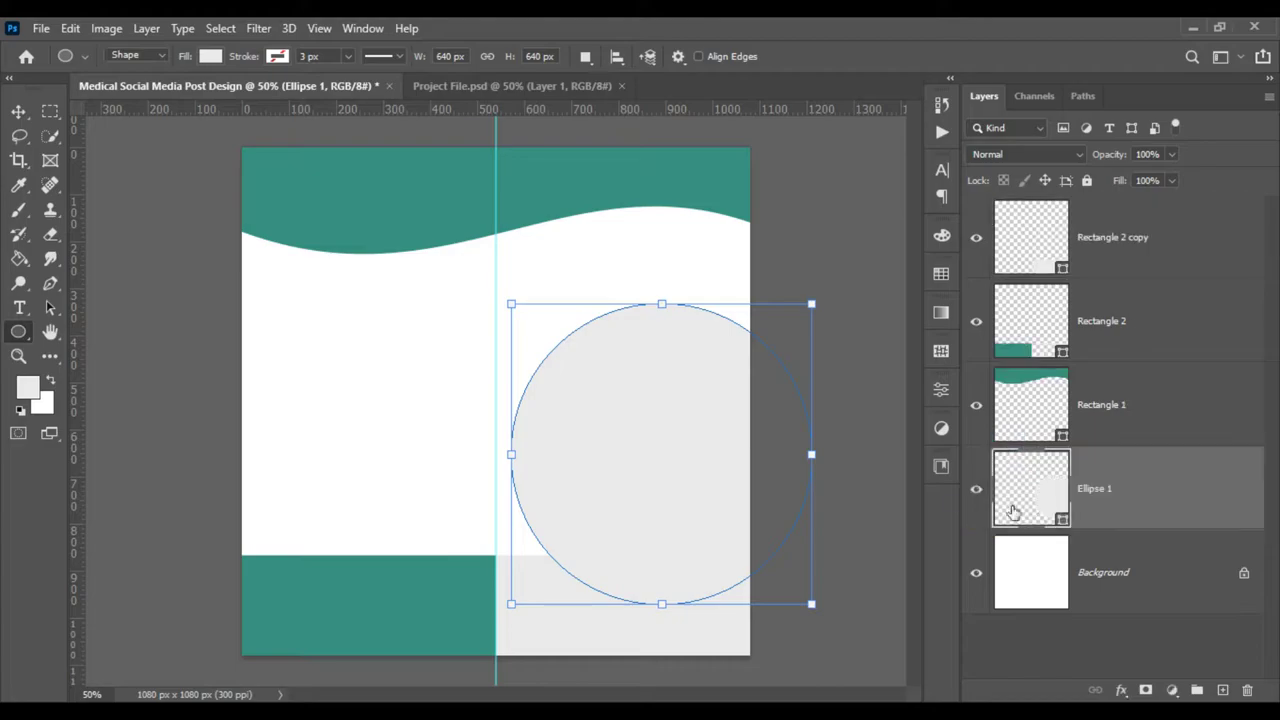
# Enlarge the circle to 112% and shift it up and left under the header.
pyautogui.click(18, 111)
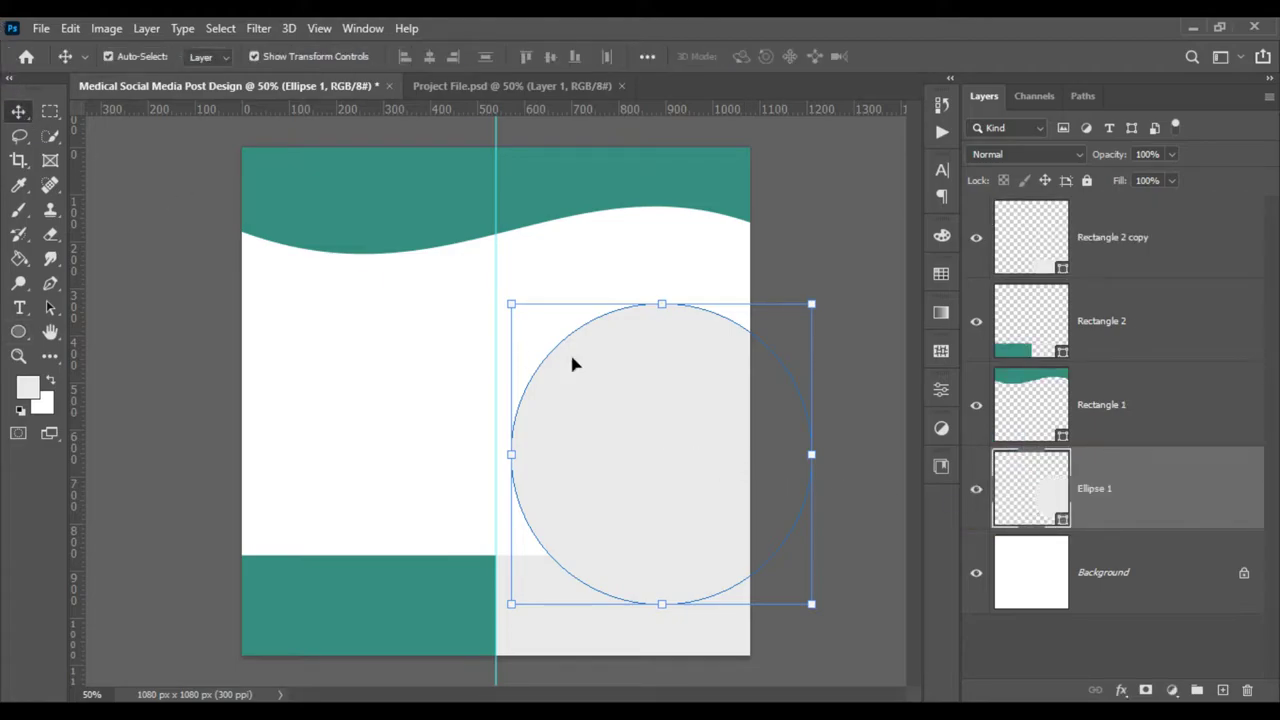
pyautogui.moveTo(652, 305); pyautogui.dragTo(652, 268)
pyautogui.moveTo(645, 352); pyautogui.dragTo(621, 314)
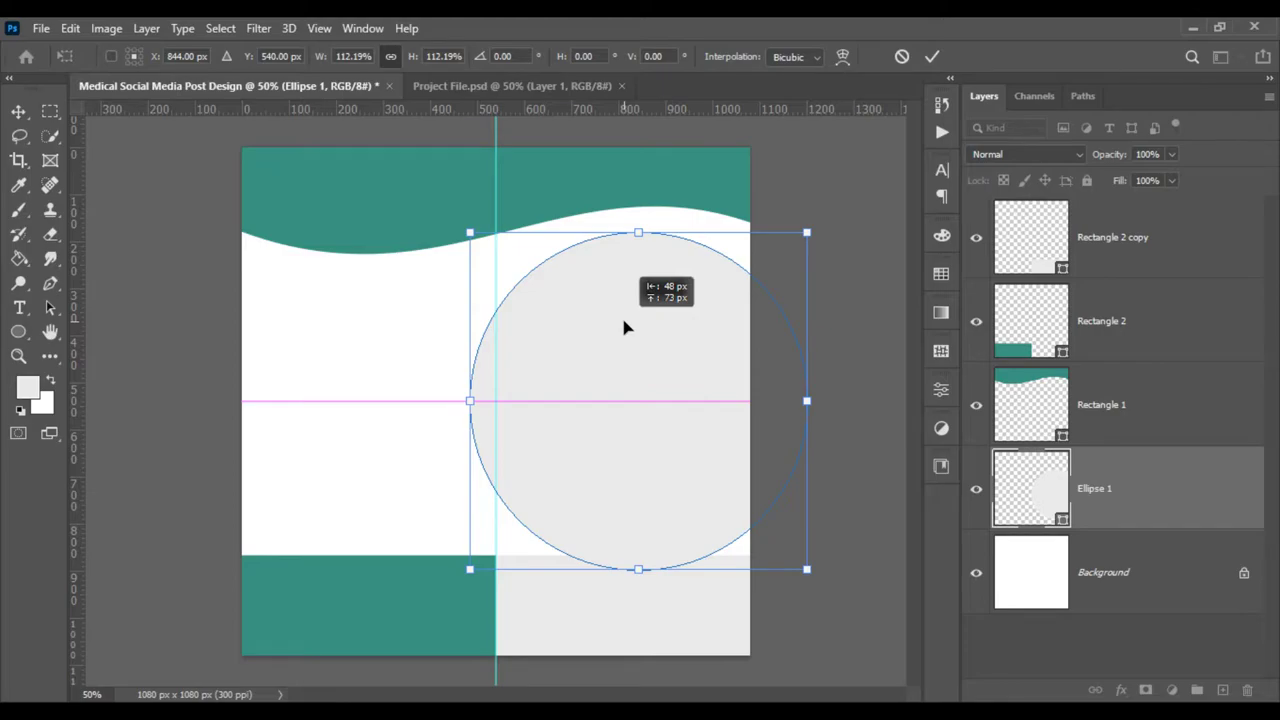
pyautogui.press('Return')
pyautogui.click(875, 283)
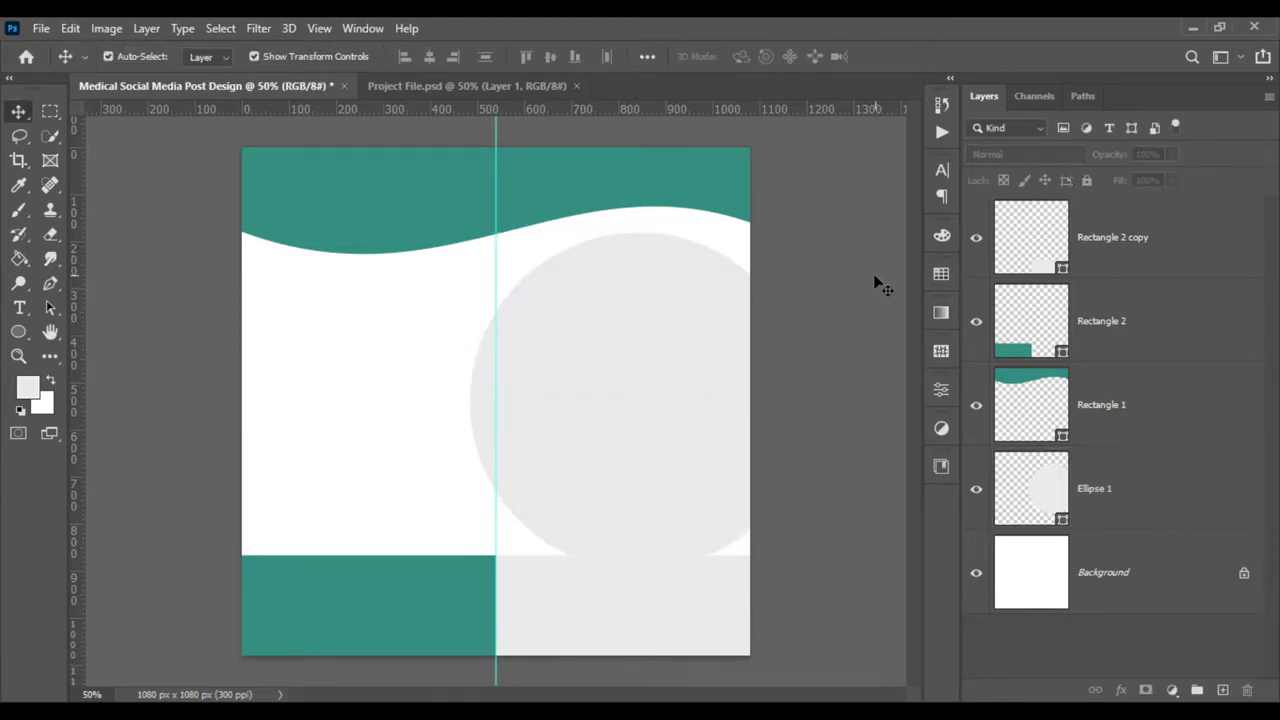
# Recolour Ellipse 1 with the header's teal.
pyautogui.press('g')
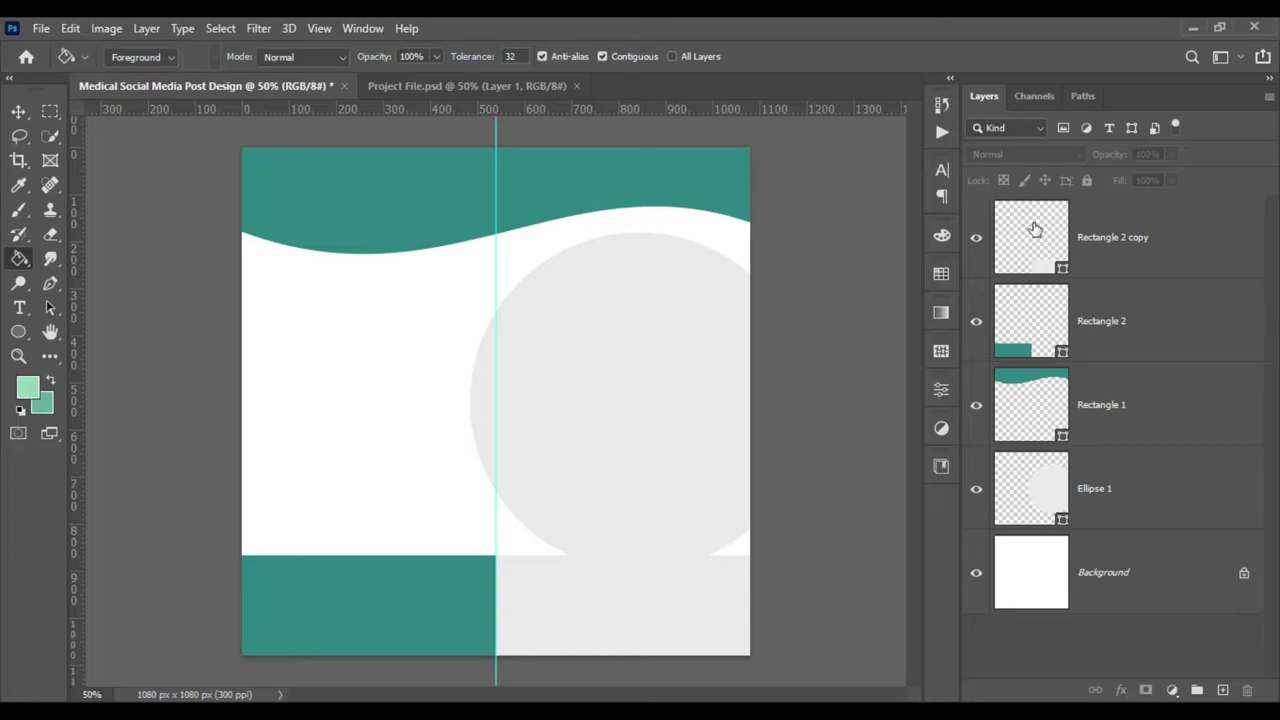
pyautogui.doubleClick(1040, 495)
pyautogui.click(420, 195)
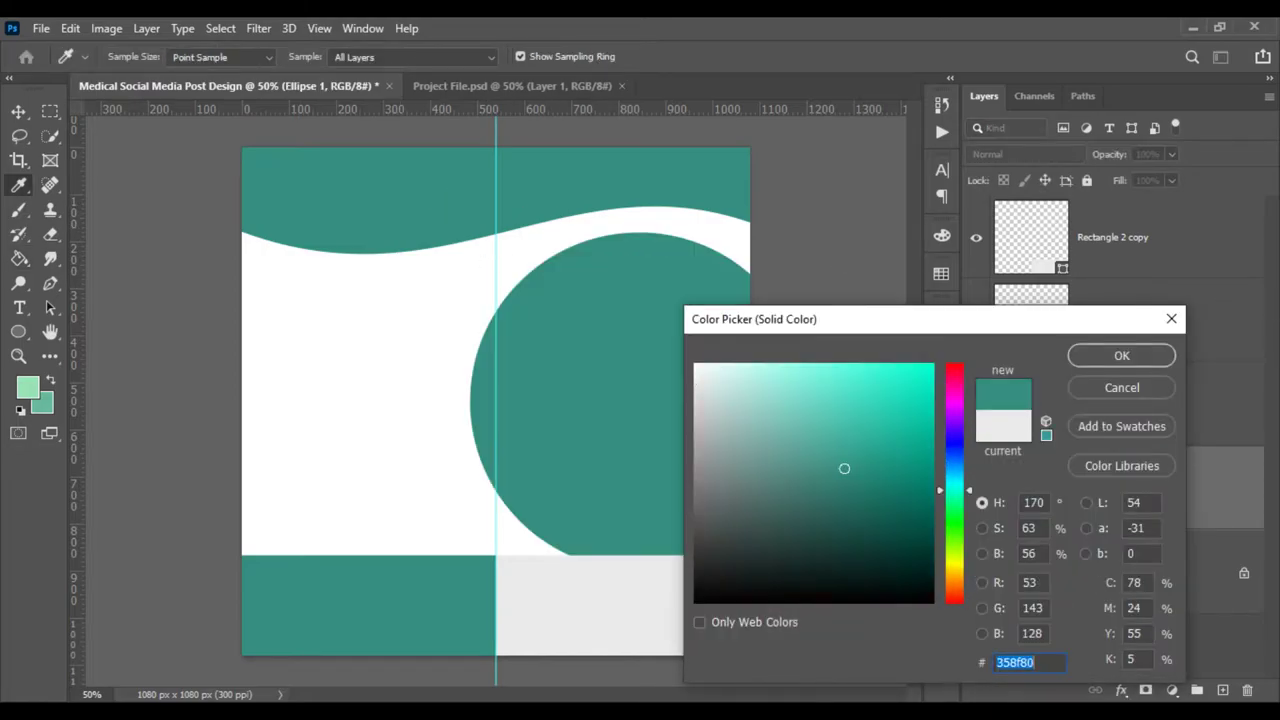
pyautogui.click(1151, 348)
# Add a smaller duplicate circle inside, coloured medium green #67b99a.
pyautogui.rightClick(1168, 508)
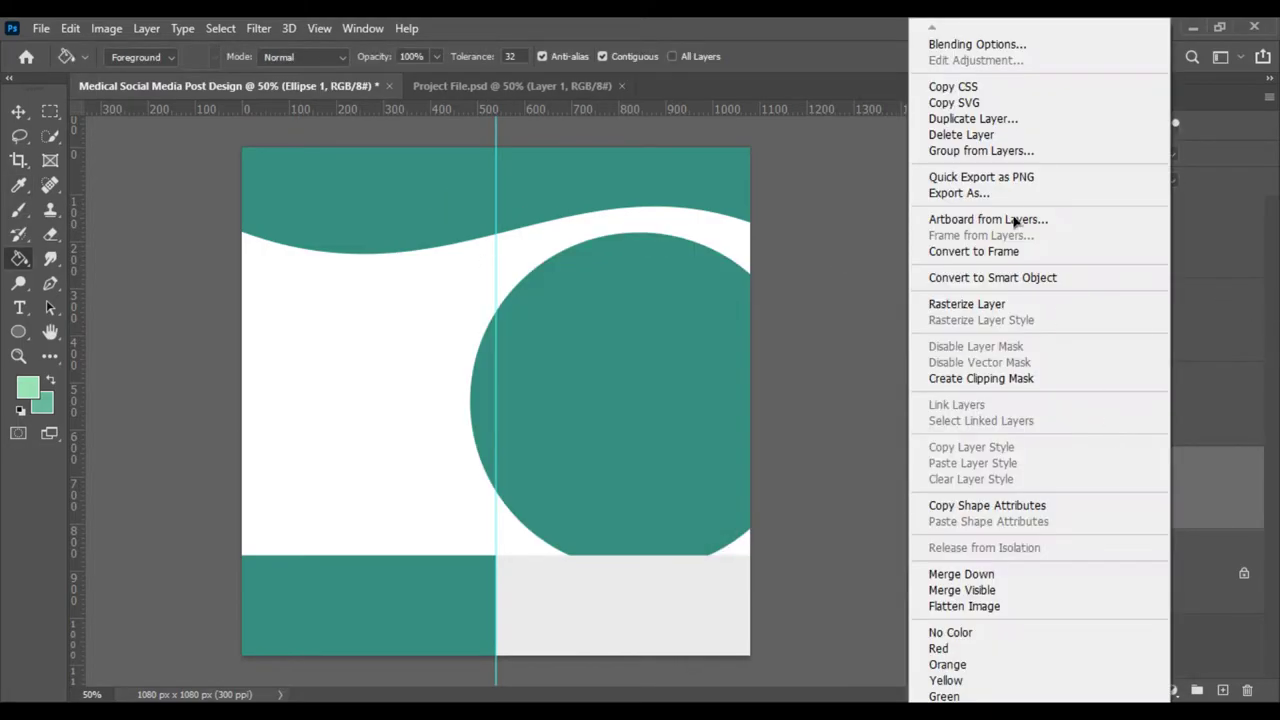
pyautogui.click(973, 119)
pyautogui.click(795, 194)
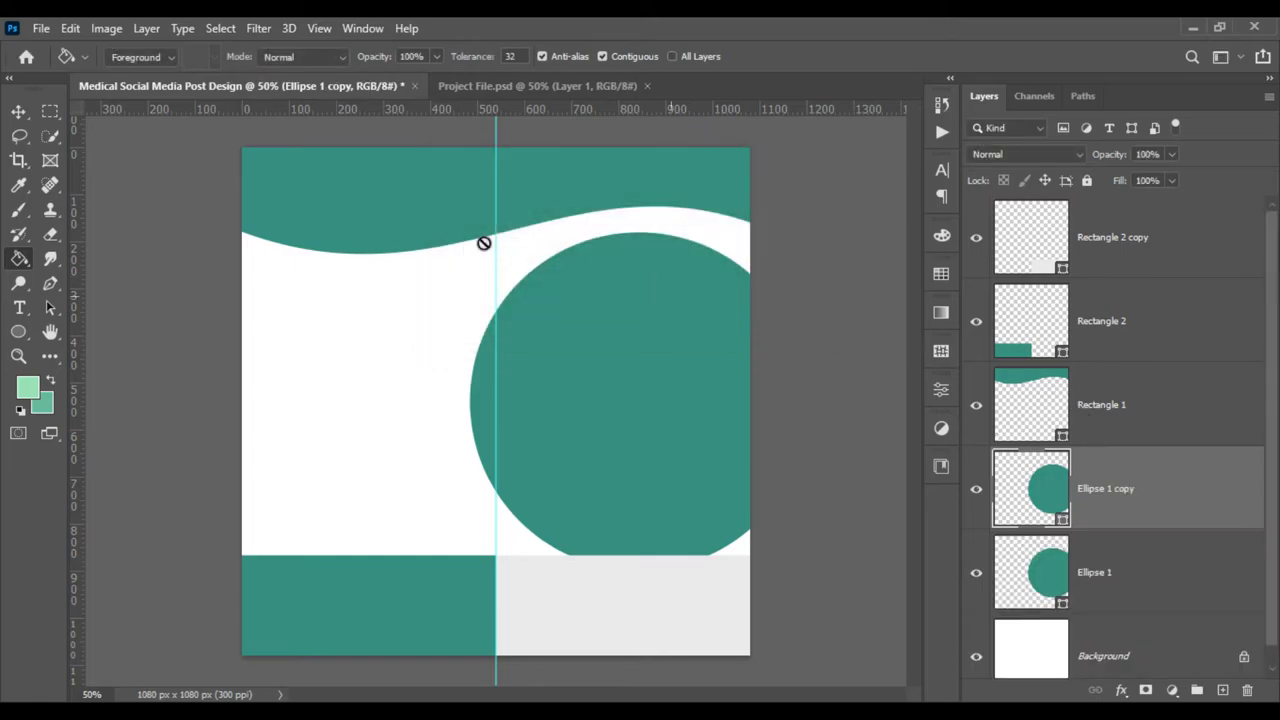
pyautogui.hotkey('ctrl', 't')
pyautogui.moveTo(638, 232); pyautogui.dragTo(660, 272)
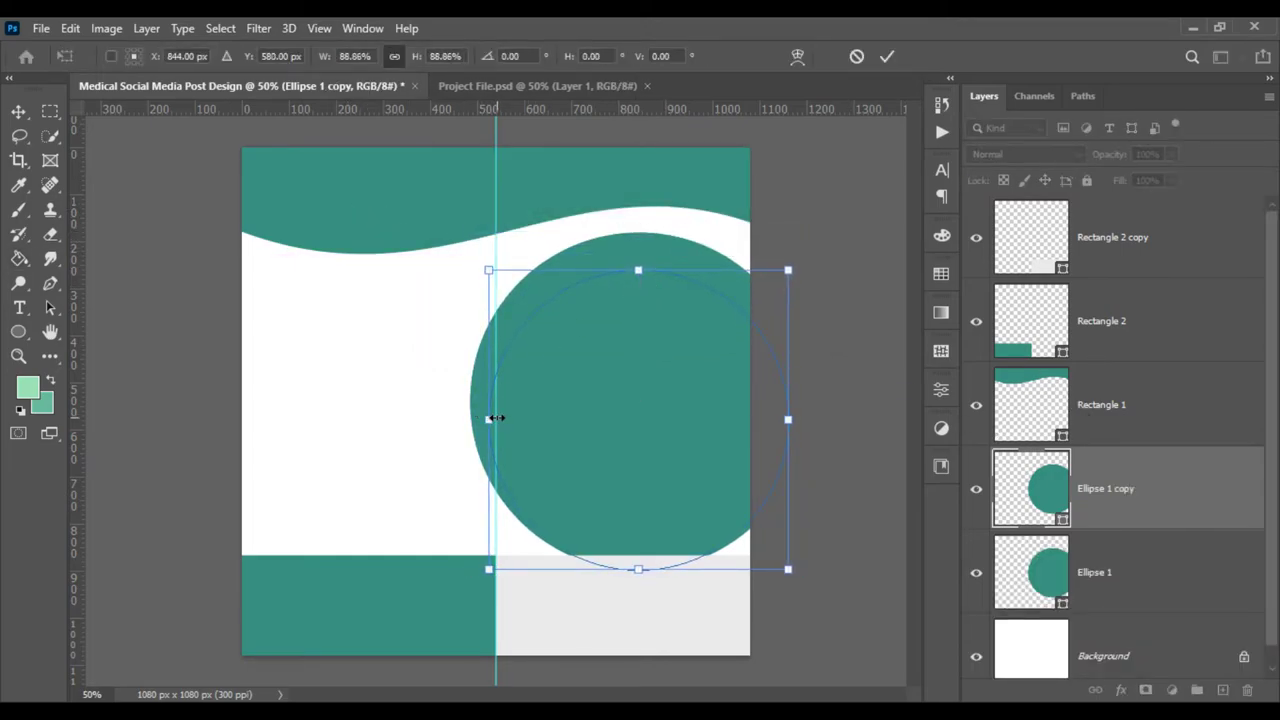
pyautogui.press('Return')
pyautogui.doubleClick(1032, 502)
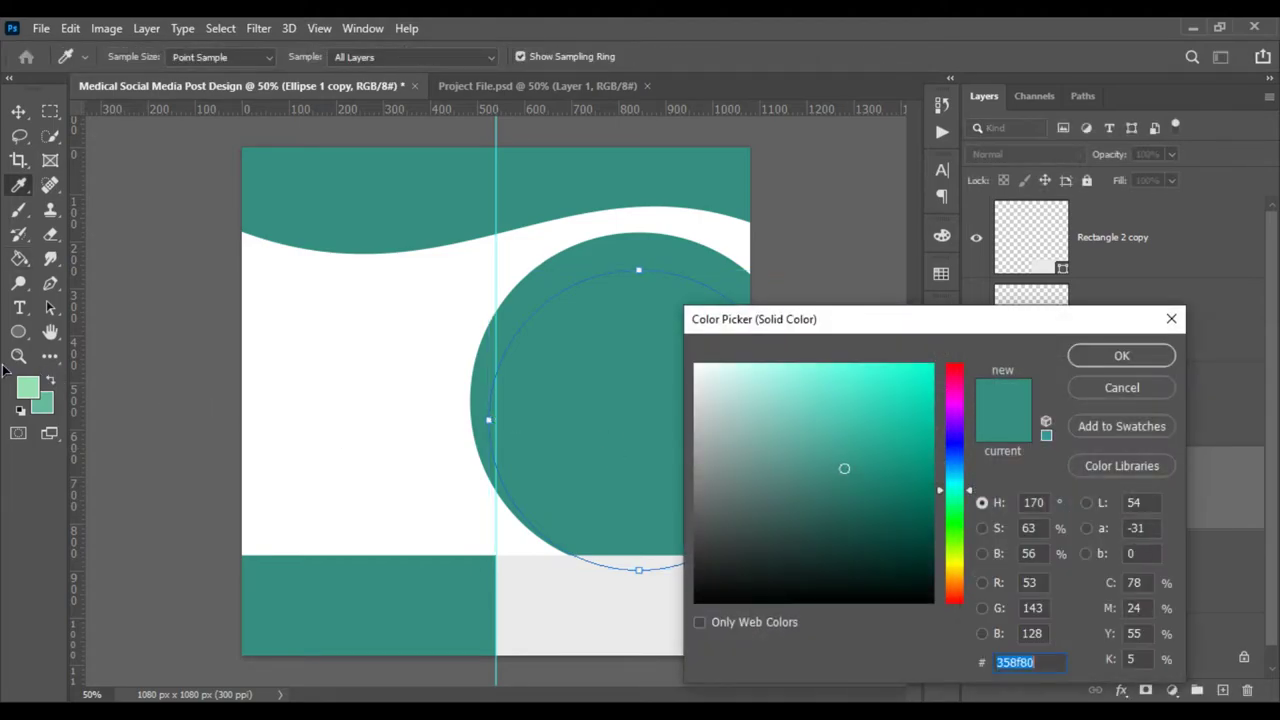
pyautogui.click(53, 401)
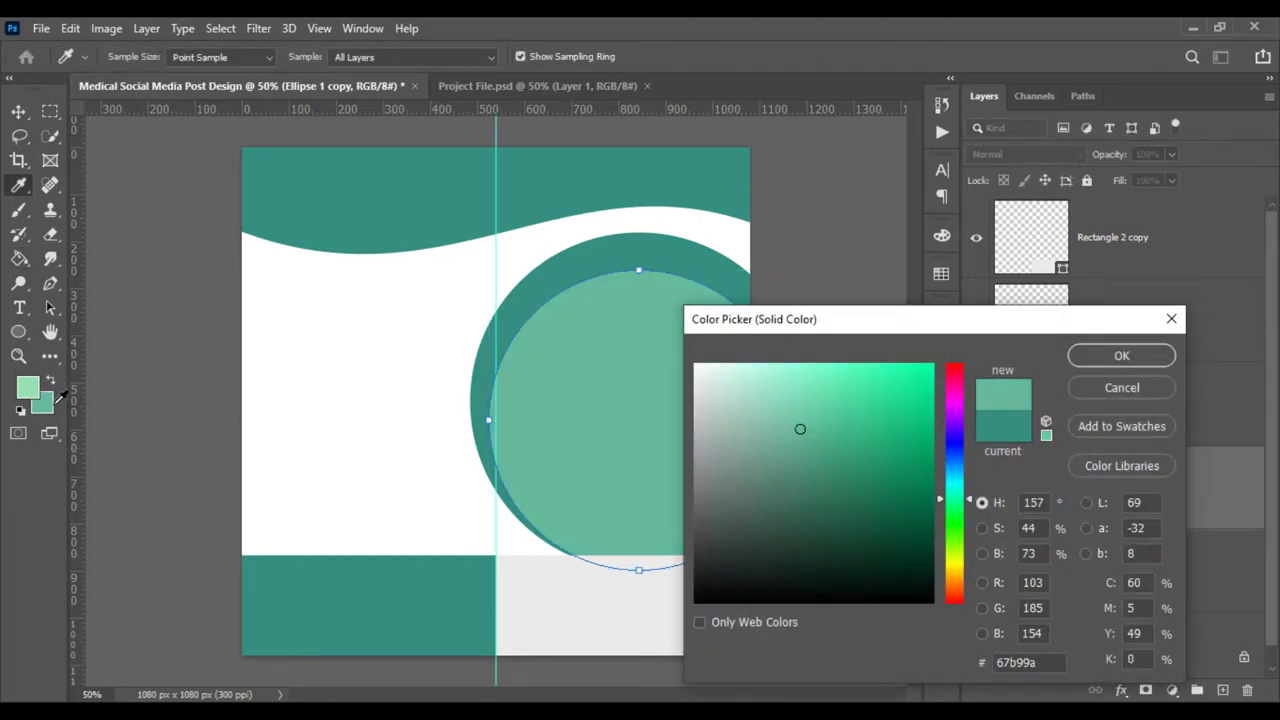
pyautogui.click(1070, 358)
# Add a third, smaller circle copy in mint #99e2b4 and fit the post on screen.
pyautogui.rightClick(1122, 490)
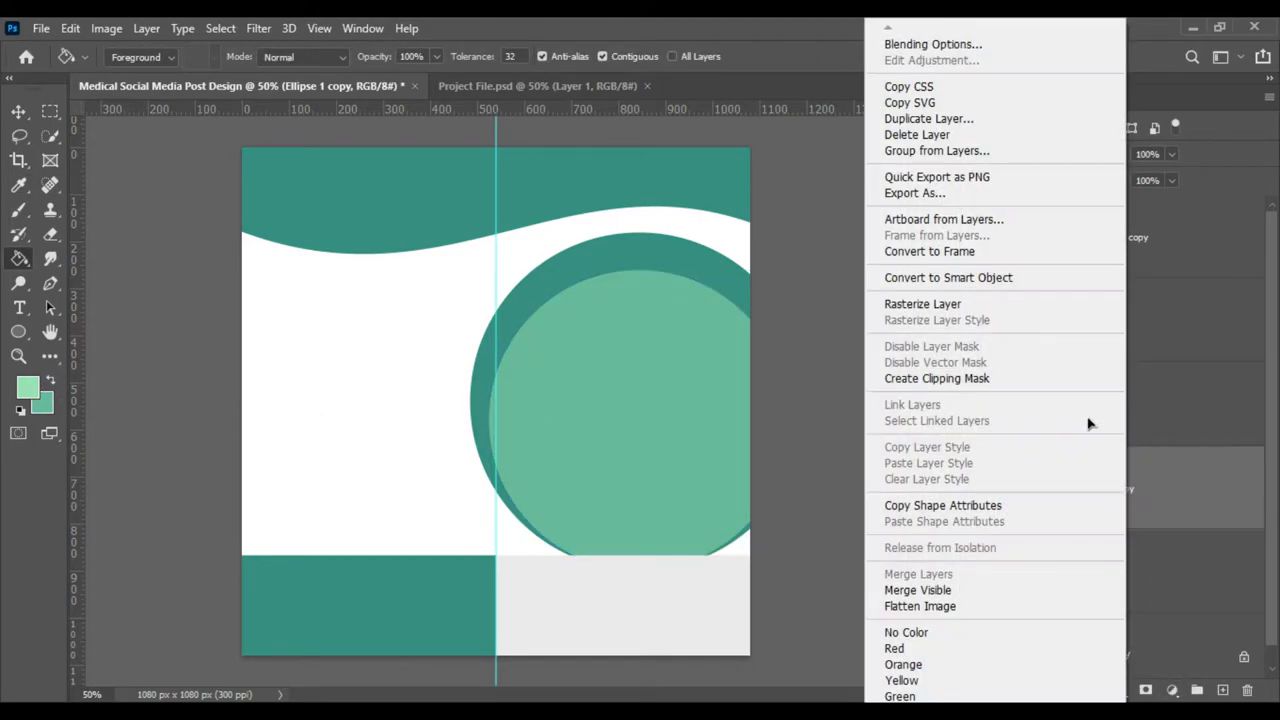
pyautogui.click(955, 118)
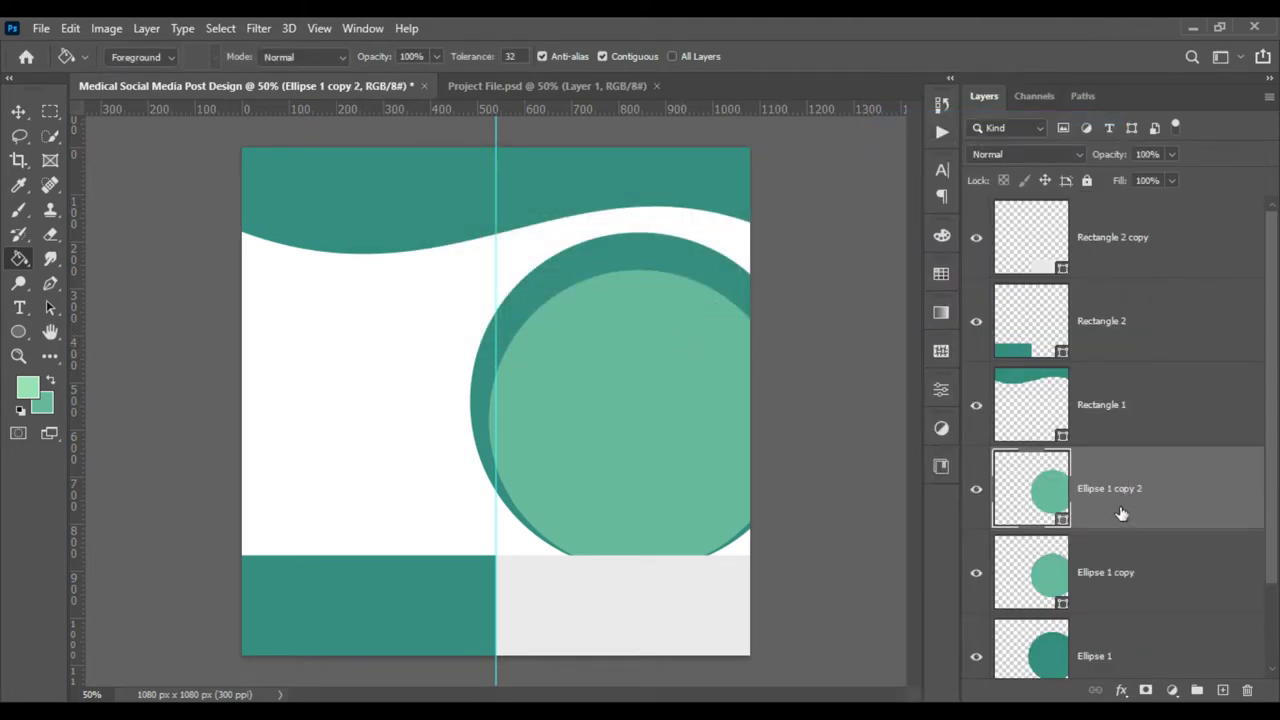
pyautogui.hotkey('ctrl', 't')
pyautogui.moveTo(497, 412); pyautogui.dragTo(530, 419)
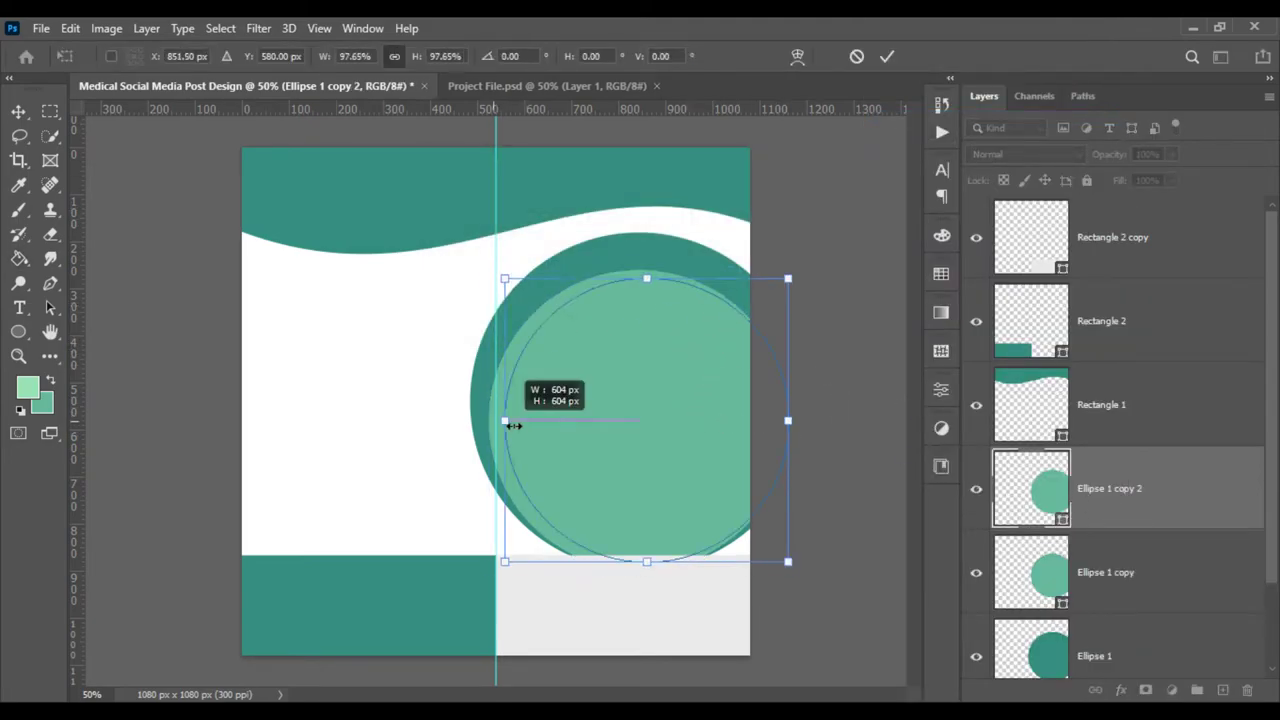
pyautogui.moveTo(659, 294); pyautogui.dragTo(660, 270)
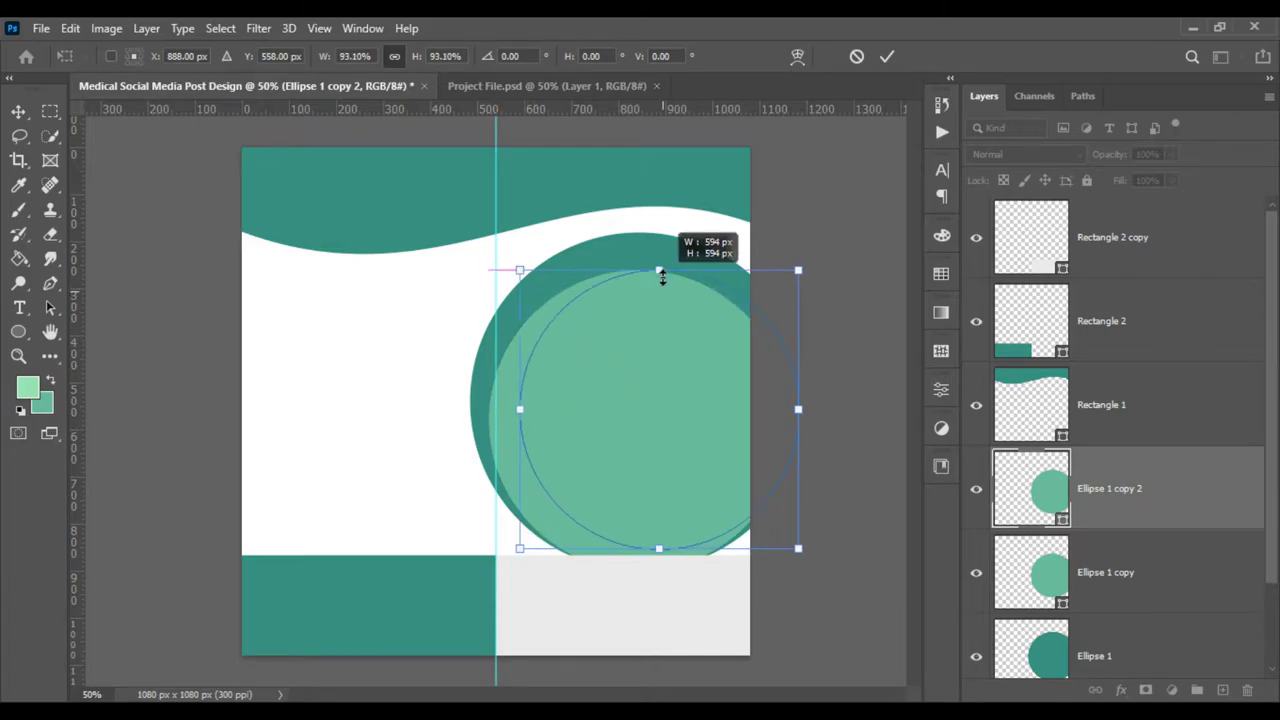
pyautogui.press('Return')
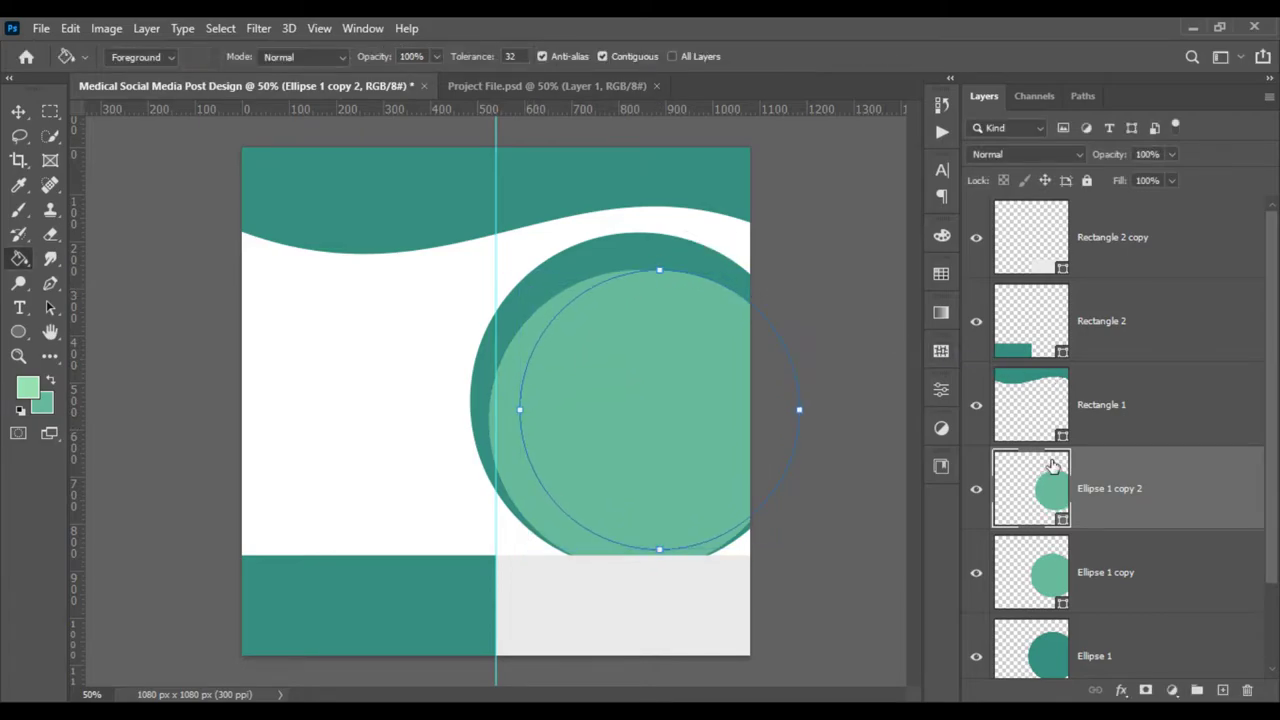
pyautogui.doubleClick(1050, 466)
pyautogui.click(30, 385)
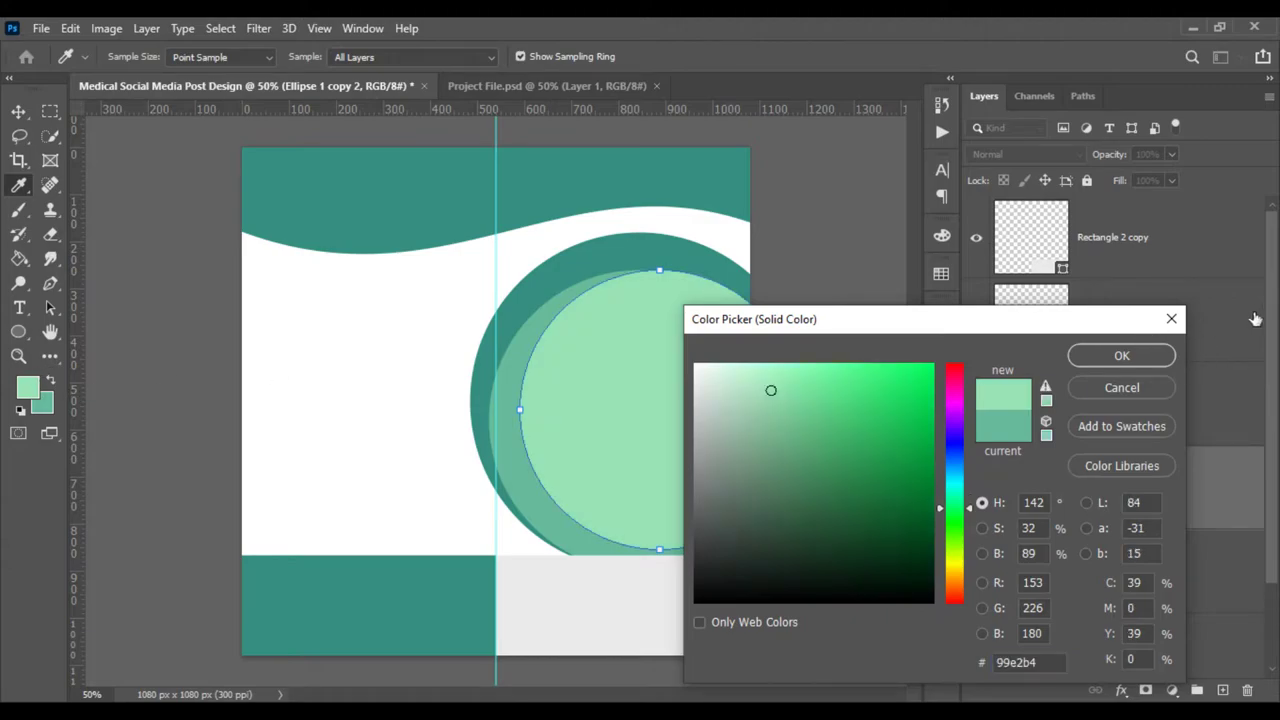
pyautogui.click(1150, 362)
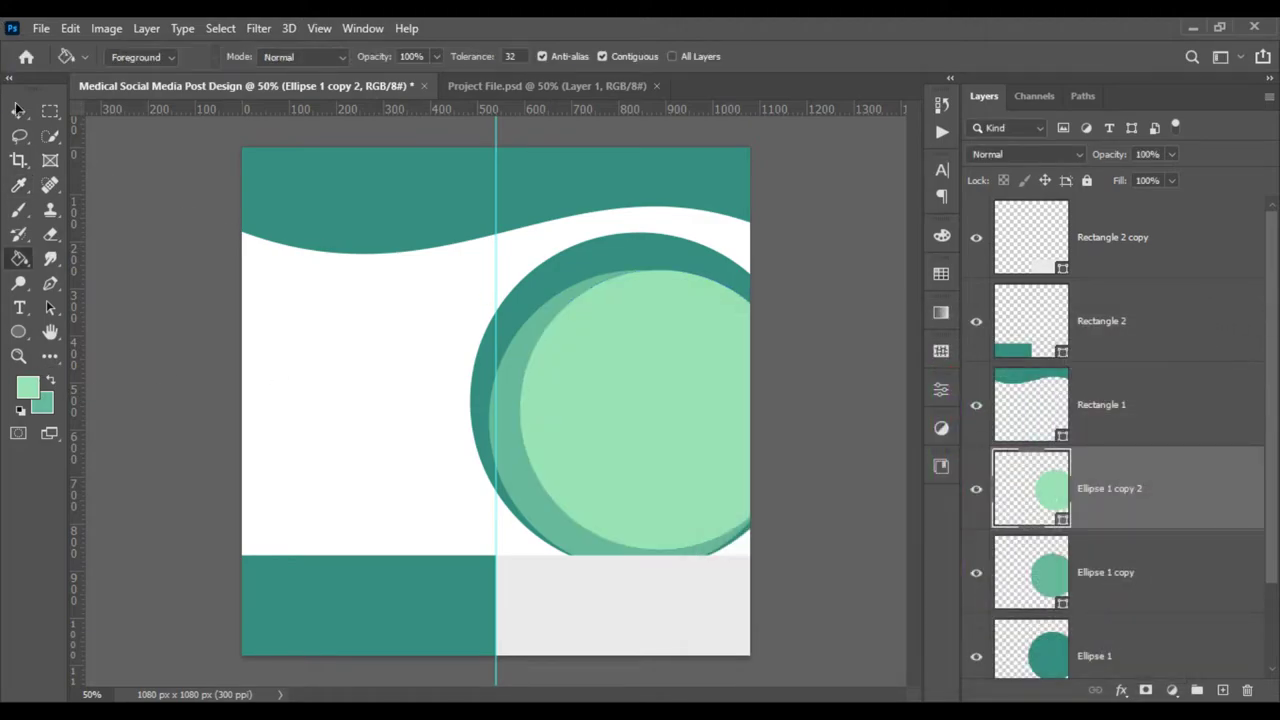
pyautogui.press('v')
pyautogui.click(106, 214)
pyautogui.hotkey('ctrl', '-')
pyautogui.hotkey('ctrl', '0')
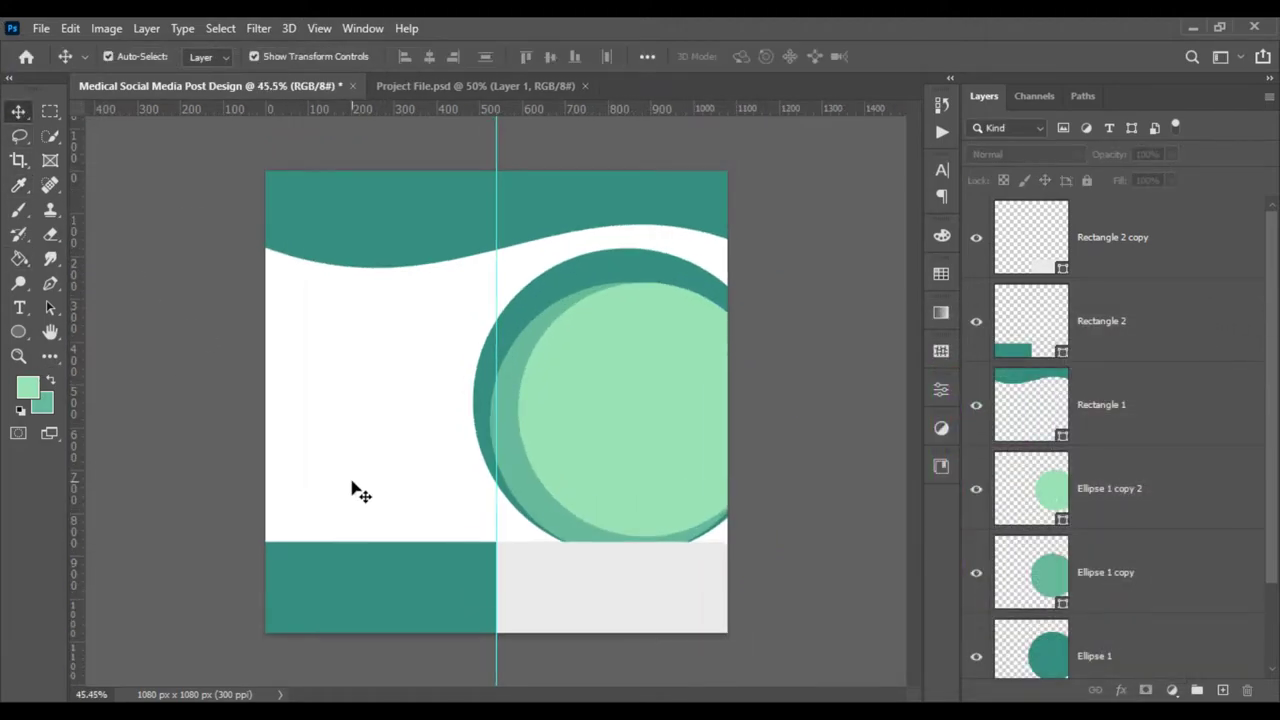
# Embed the doctor PNG, scale it to about 29%, and fit him inside the teal circles.
pyautogui.click(41, 28)
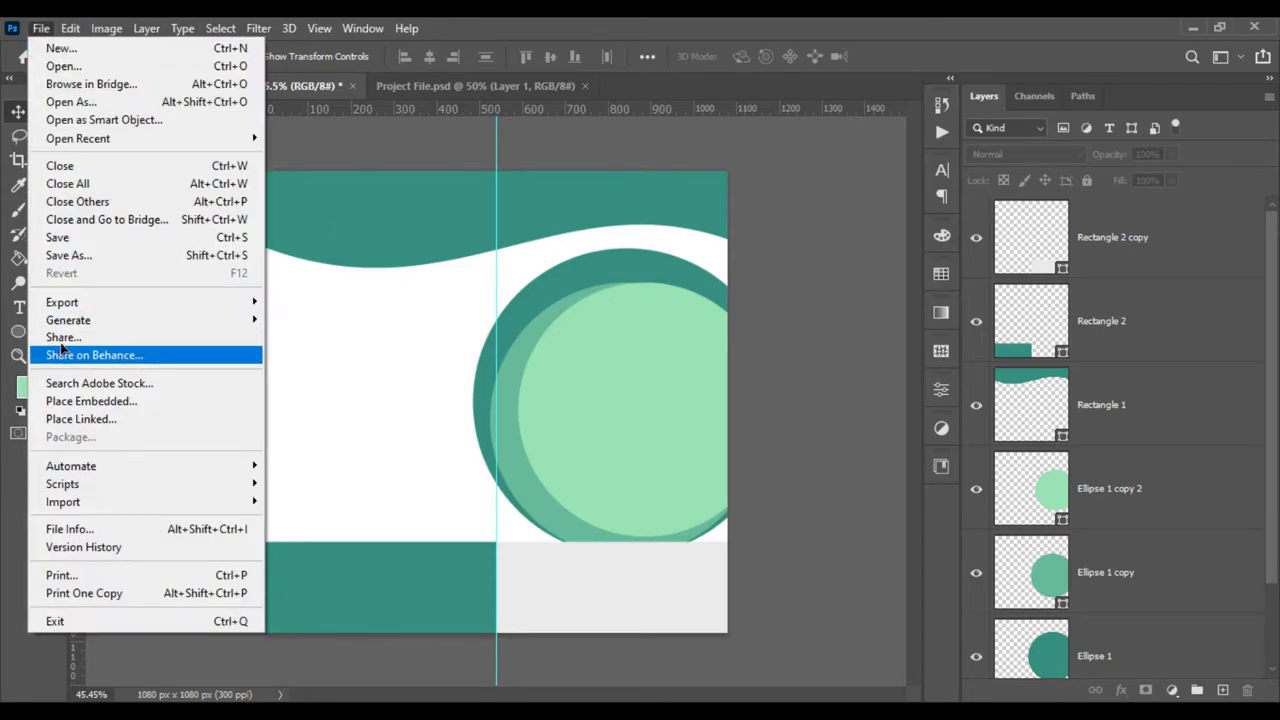
pyautogui.click(91, 401)
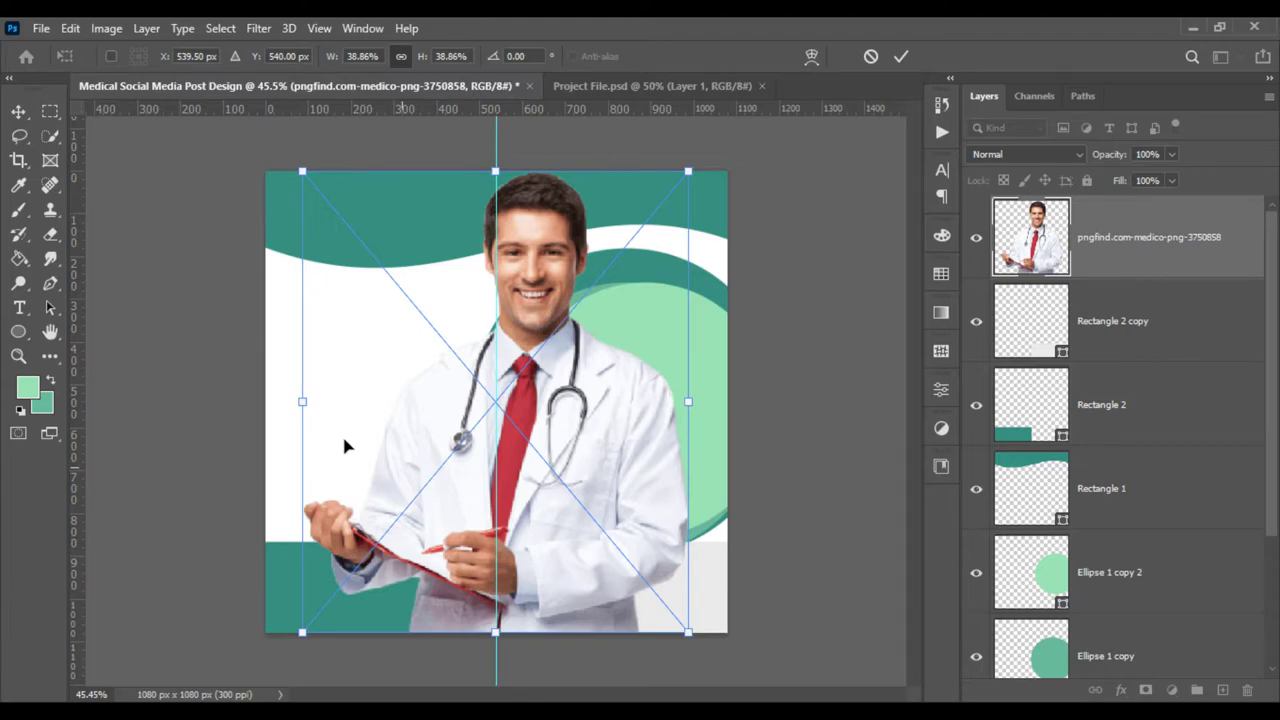
pyautogui.moveTo(305, 402); pyautogui.dragTo(426, 410)
pyautogui.moveTo(496, 461); pyautogui.dragTo(534, 443)
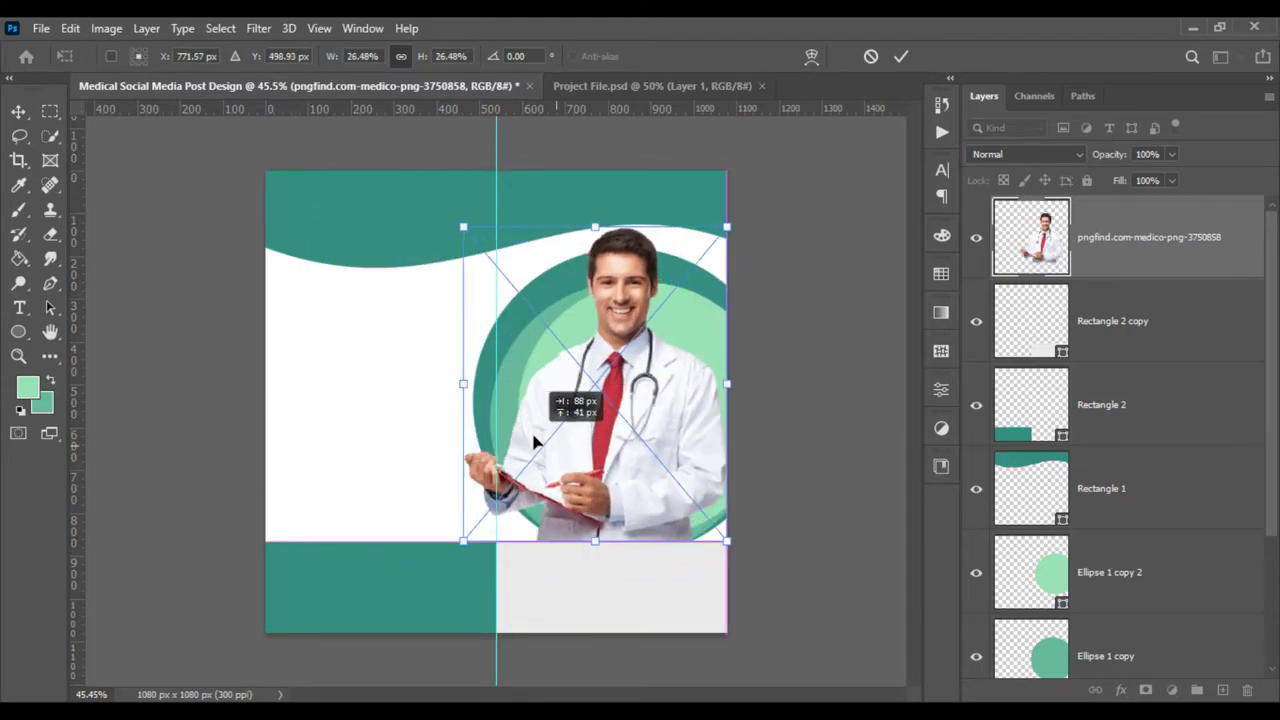
pyautogui.moveTo(596, 228); pyautogui.dragTo(596, 189)
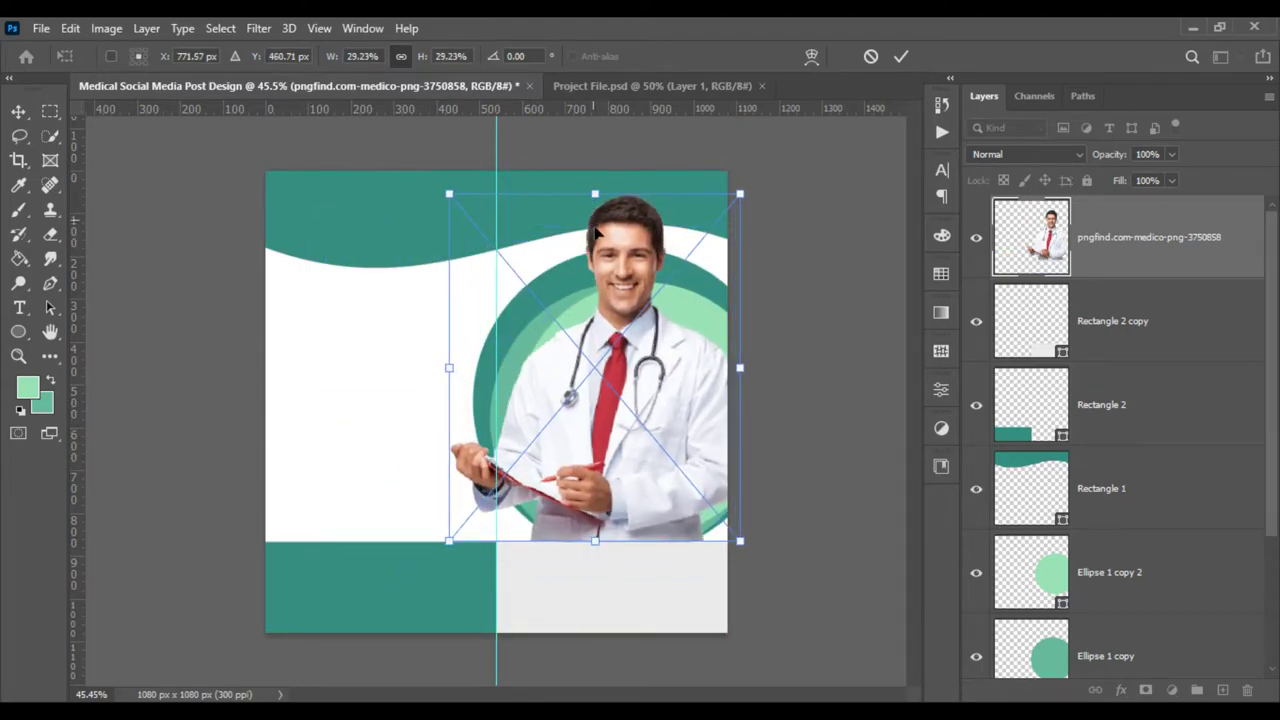
pyautogui.moveTo(599, 263); pyautogui.dragTo(590, 262)
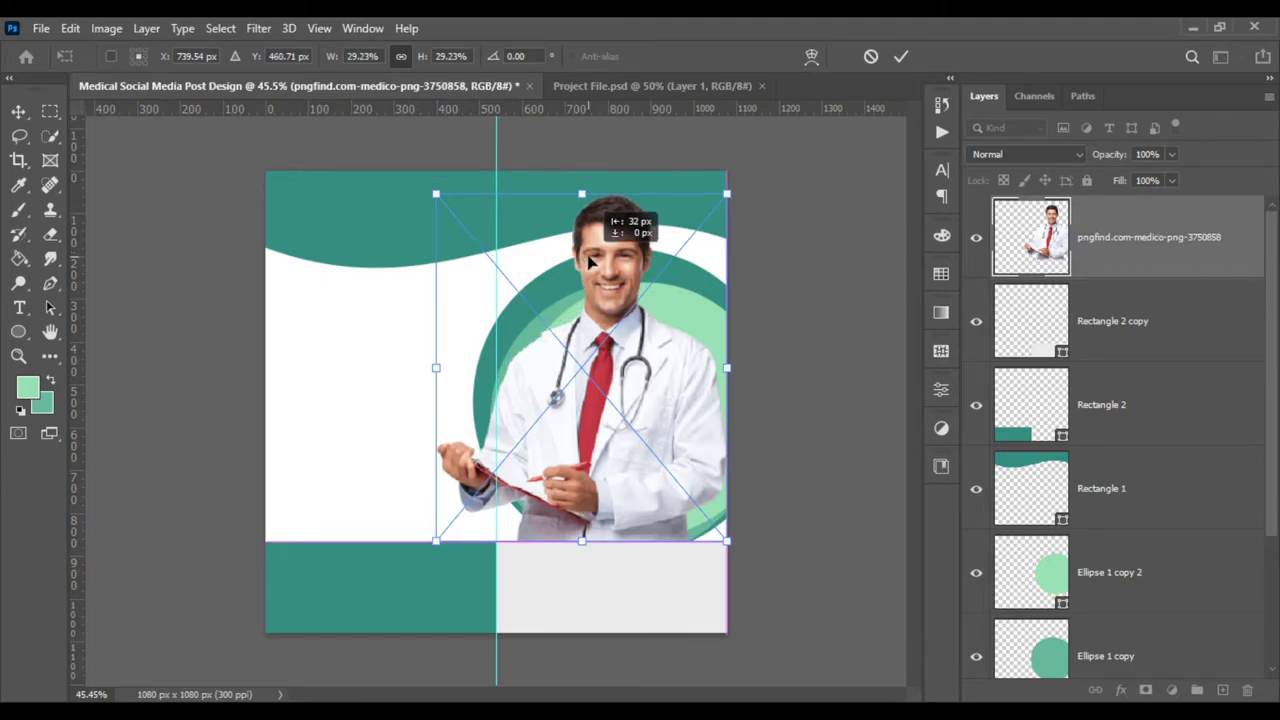
pyautogui.press('Return')
pyautogui.click(820, 300)
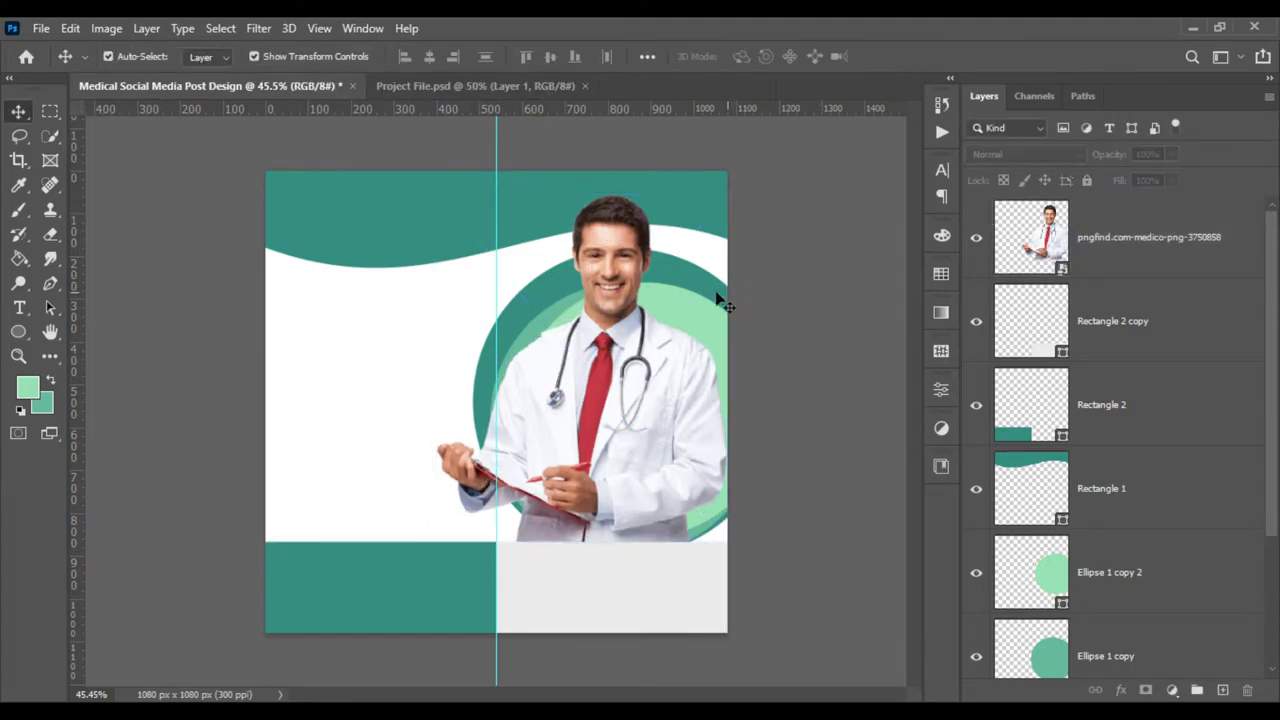
pyautogui.hotkey('ctrl', '+')
pyautogui.hotkey('ctrl', '0')
pyautogui.hotkey('ctrl', '+')
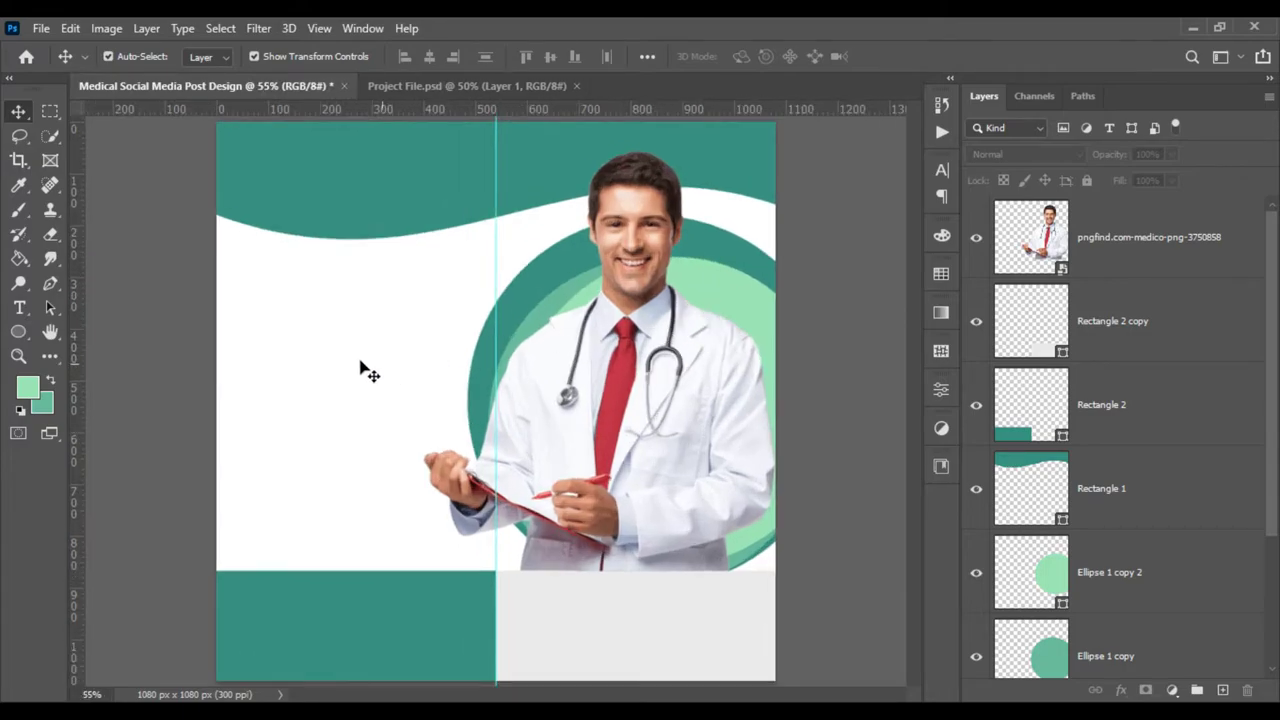
# Type the centred four-line headline 'YOUR HEALTH IS OUR PRIORITY' left of the doctor, then select it.
pyautogui.click(19, 307)
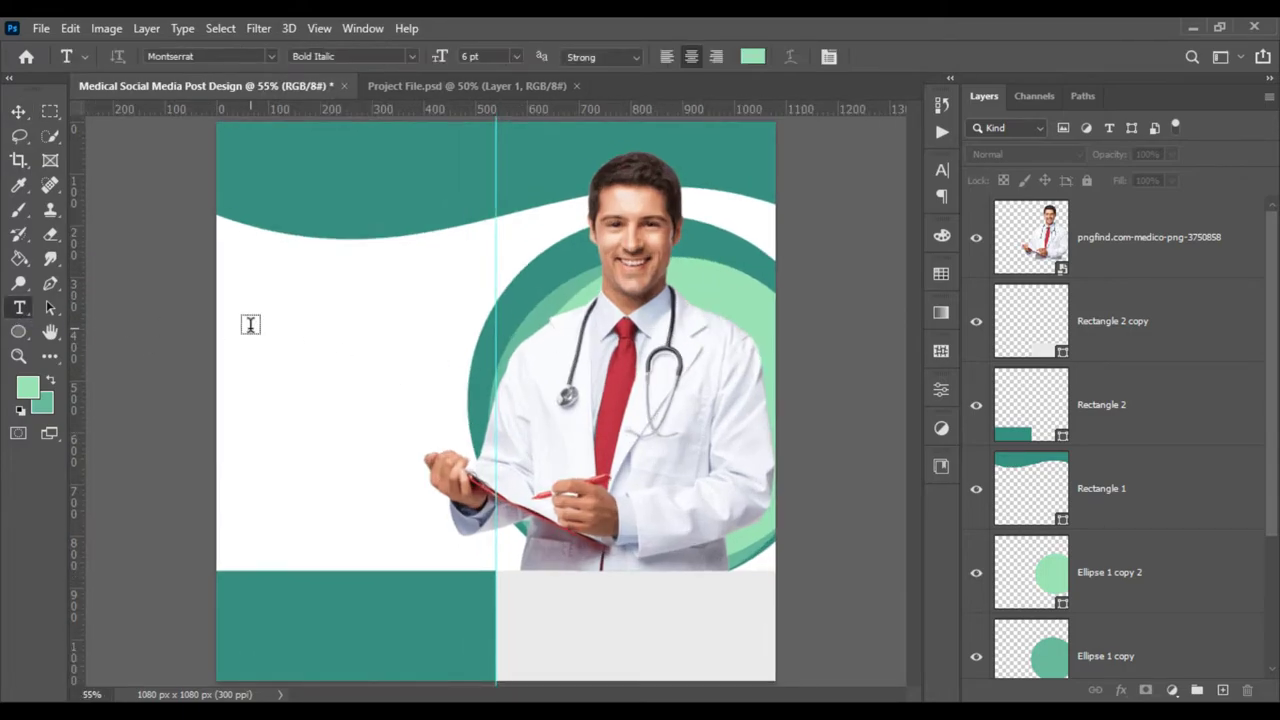
pyautogui.click(249, 323)
pyautogui.write('MEDICAL')
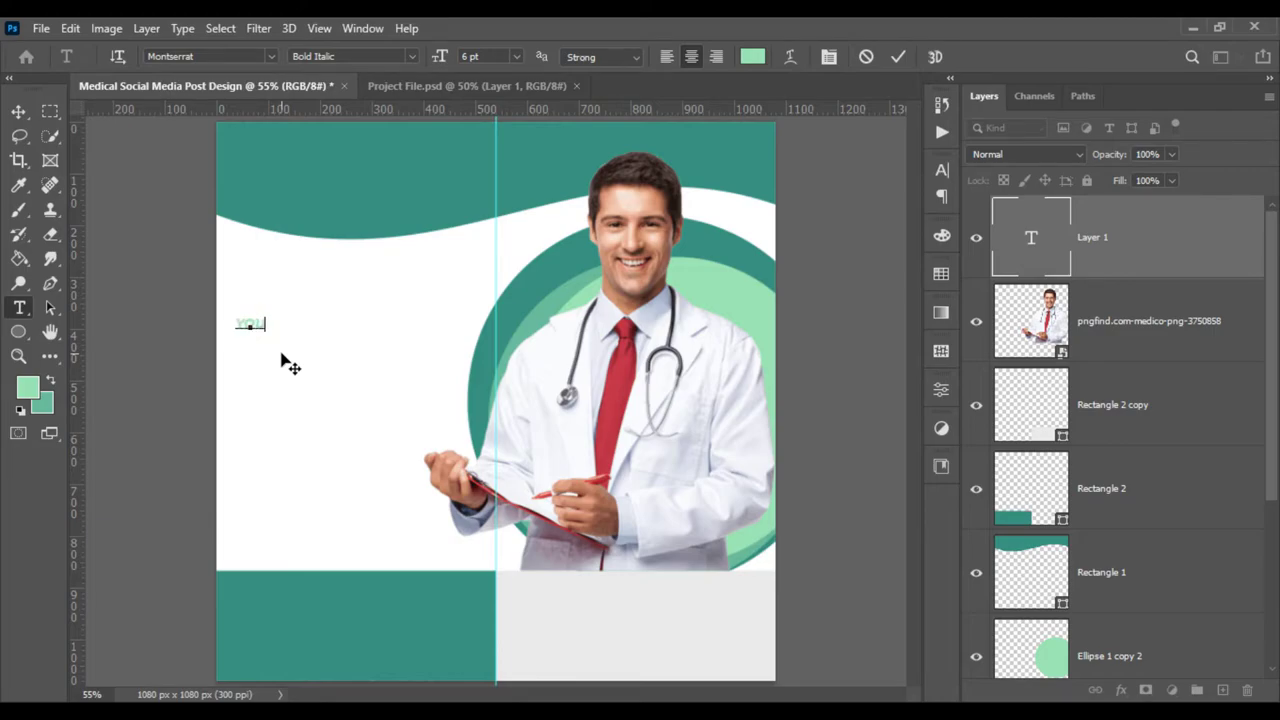
pyautogui.write('R')
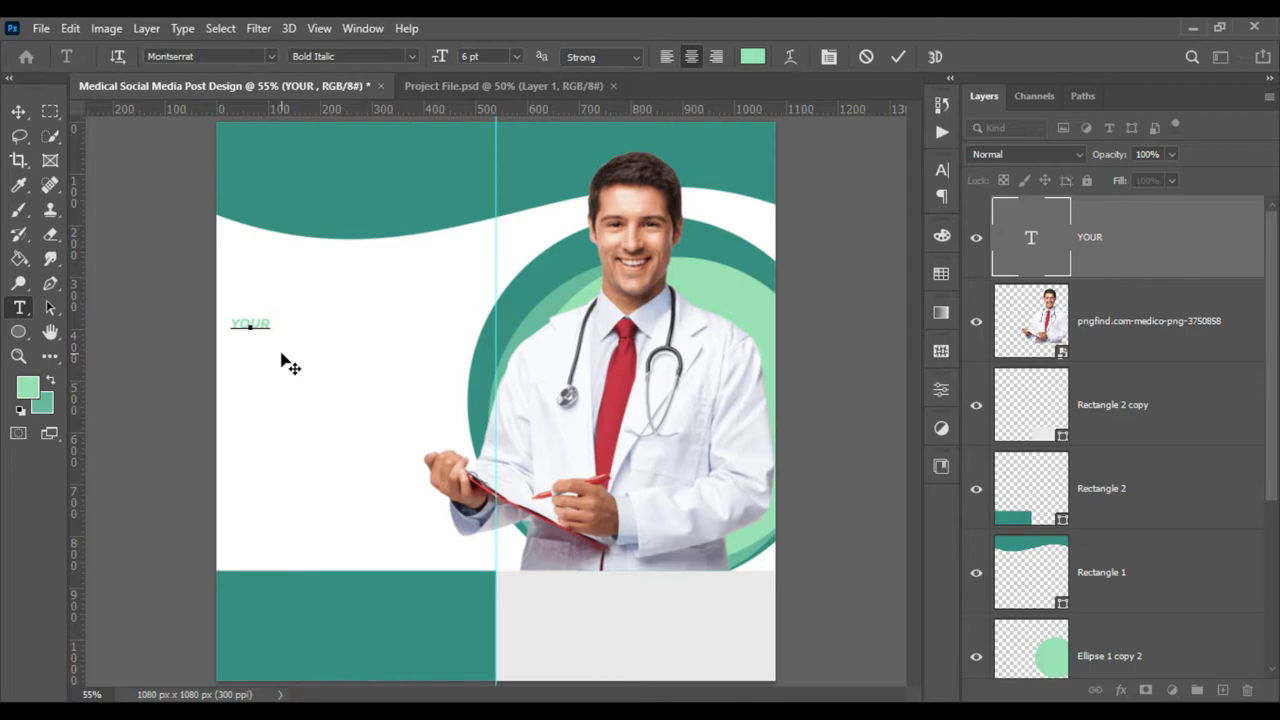
pyautogui.write(' EAL')
pyautogui.write('TH')
pyautogui.press('Return')
pyautogui.write('OUR')
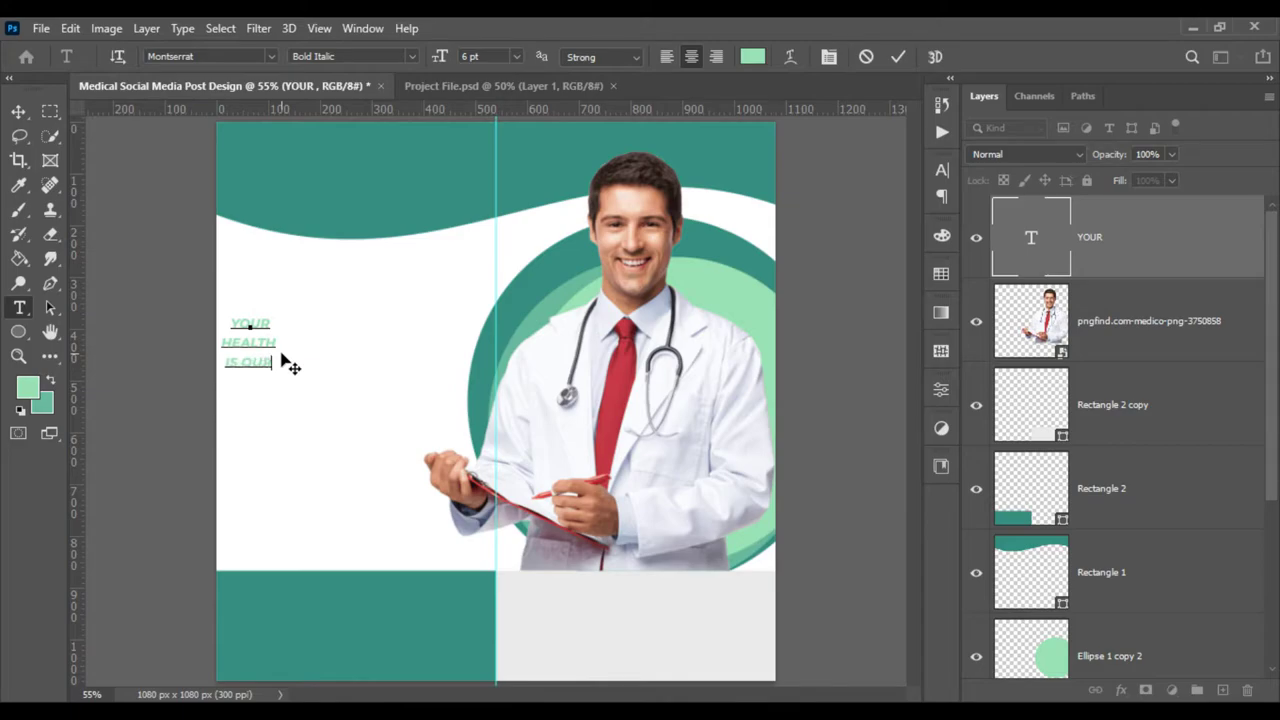
pyautogui.press('Return')
pyautogui.write('RI')
pyautogui.press('Left')
pyautogui.press('Left')
pyautogui.press('Left')
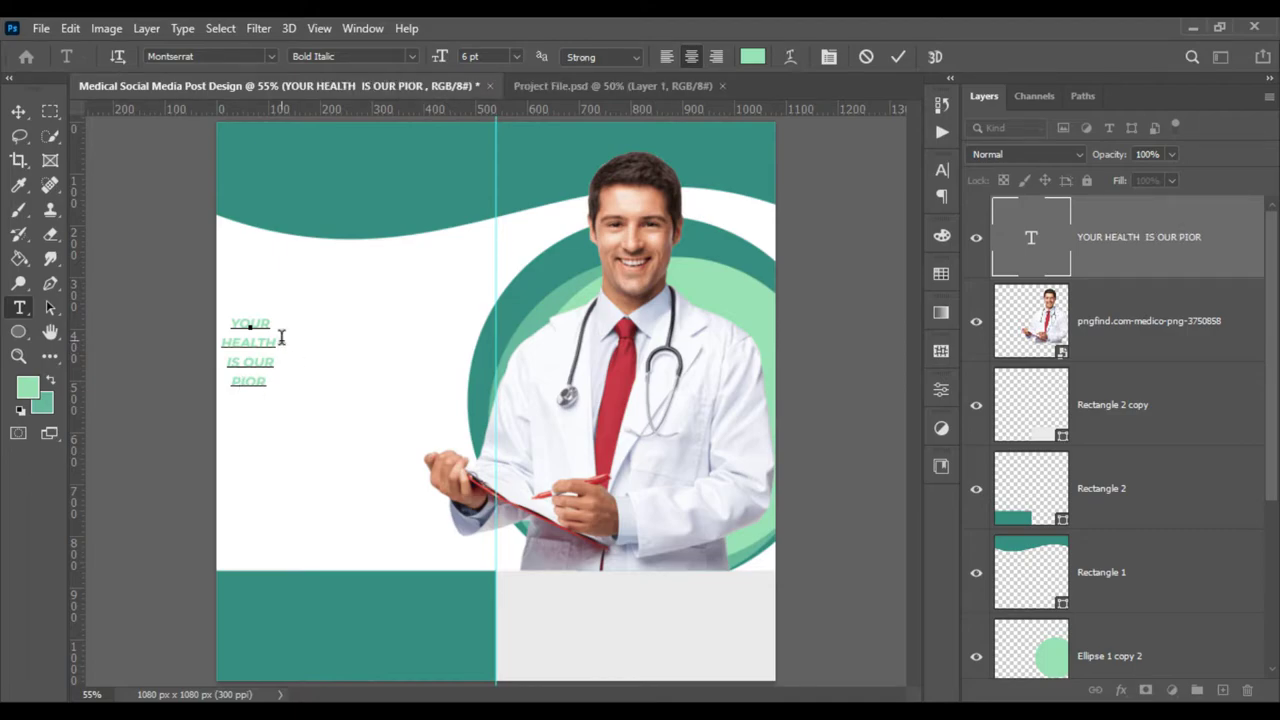
pyautogui.write('R')
pyautogui.write('ITY')
pyautogui.hotkey('ctrl', 'Return')
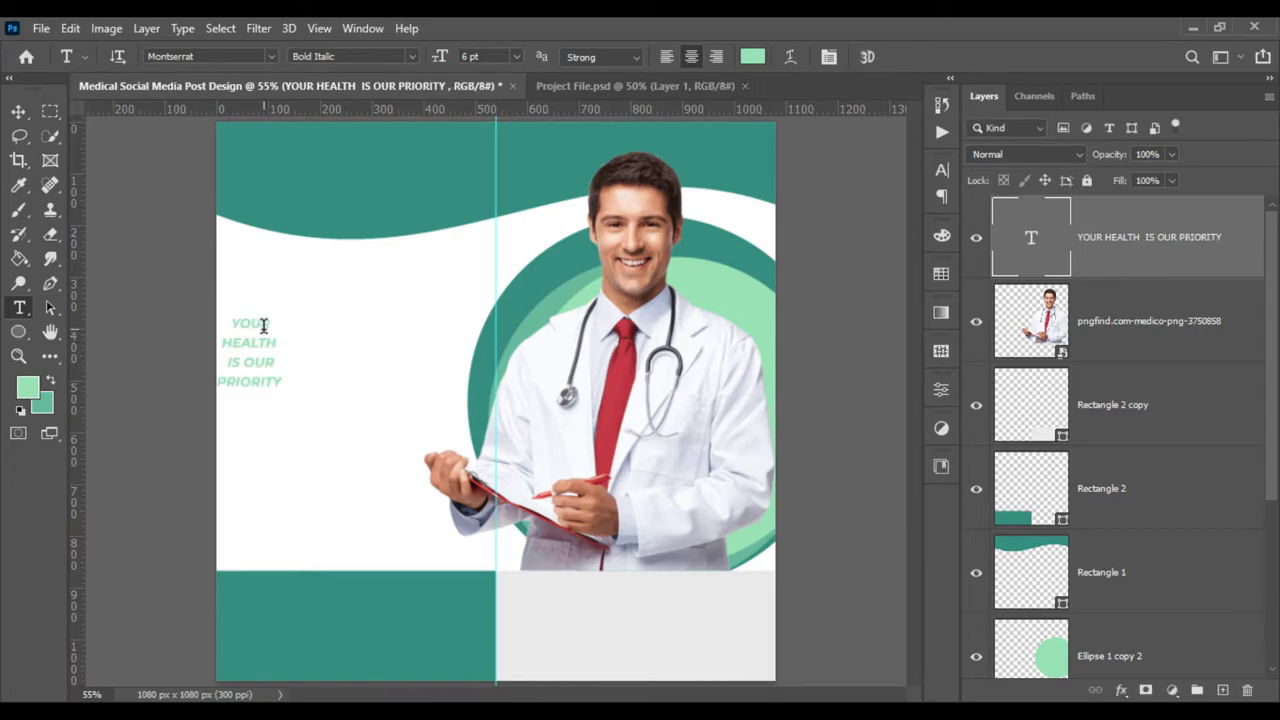
pyautogui.doubleClick(263, 325)
pyautogui.hotkey('ctrl', 'a')
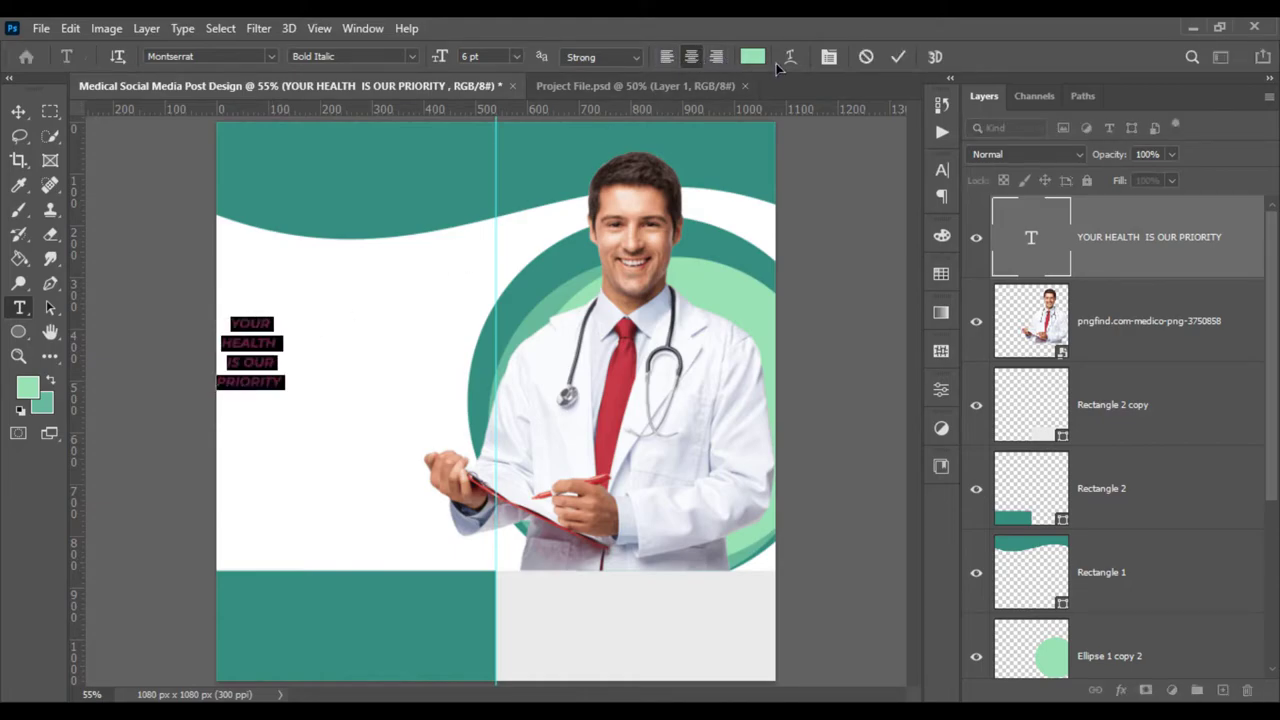
# Left-align the headline and enlarge its text box greatly.
pyautogui.click(829, 57)
pyautogui.click(810, 162)
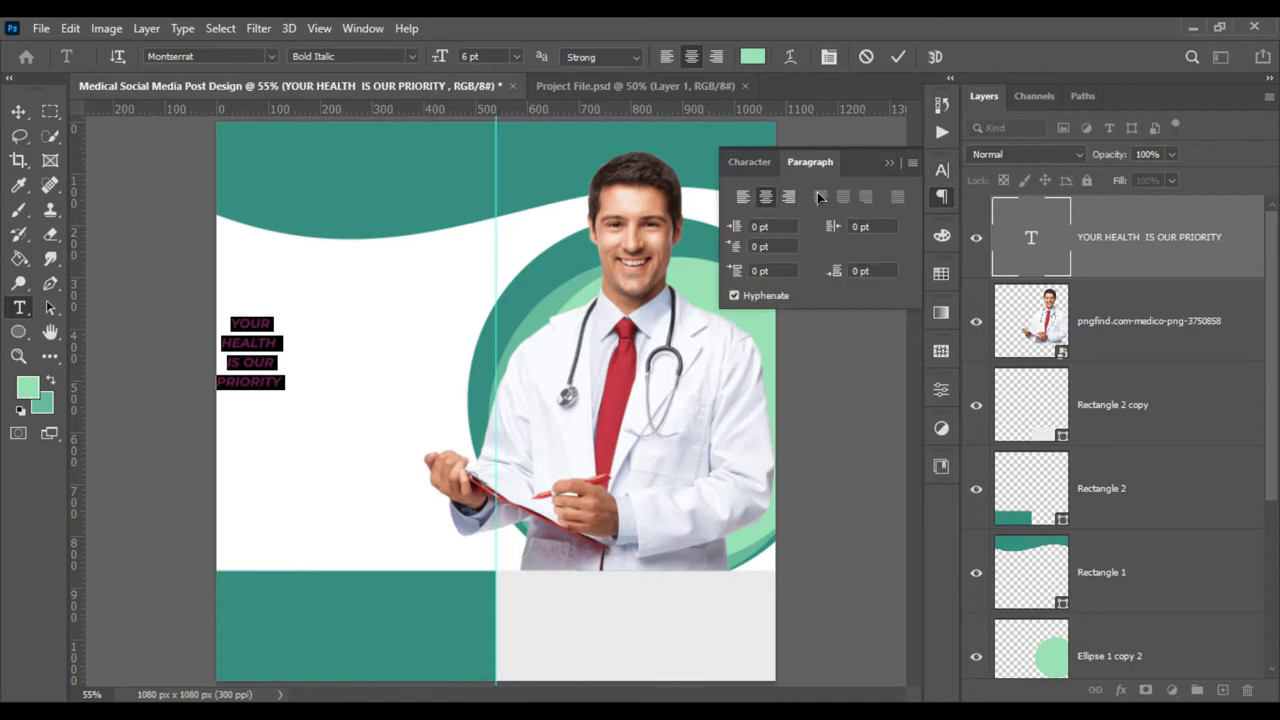
pyautogui.click(742, 197)
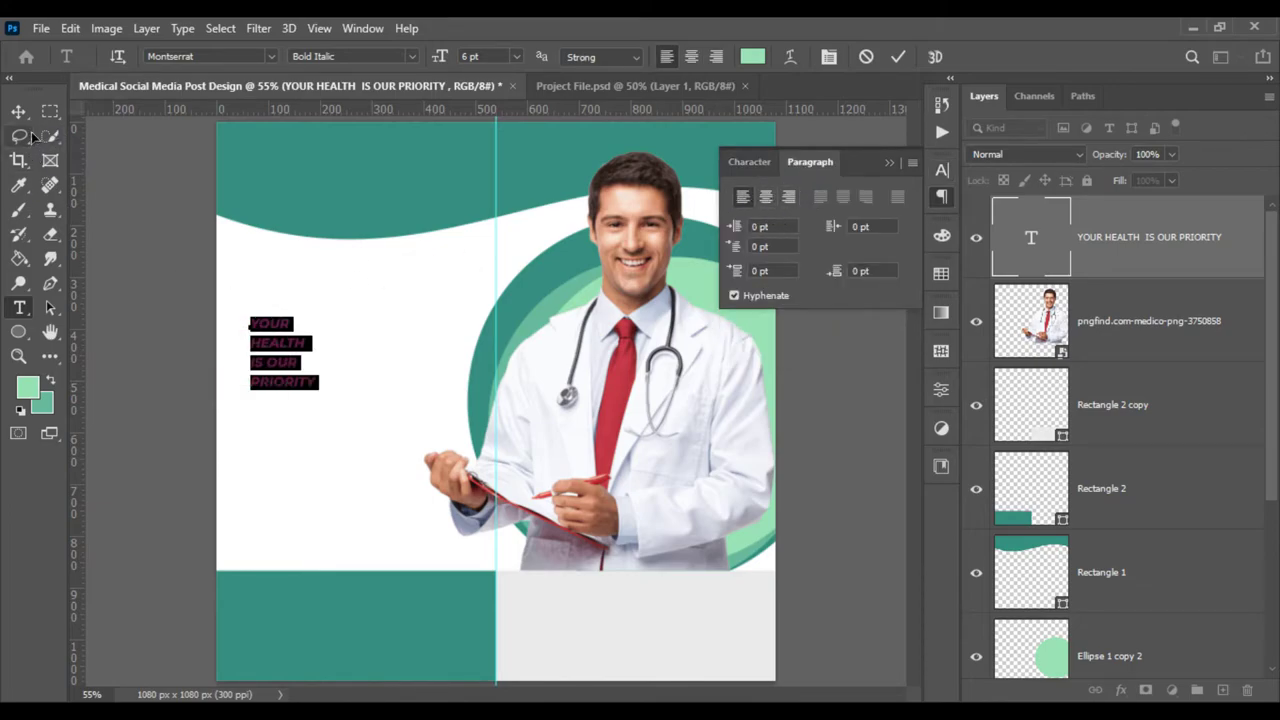
pyautogui.click(266, 316)
pyautogui.moveTo(317, 385)
pyautogui.mouseDown()
pyautogui.moveTo(454, 533)
pyautogui.moveTo(368, 452)
pyautogui.mouseUp()
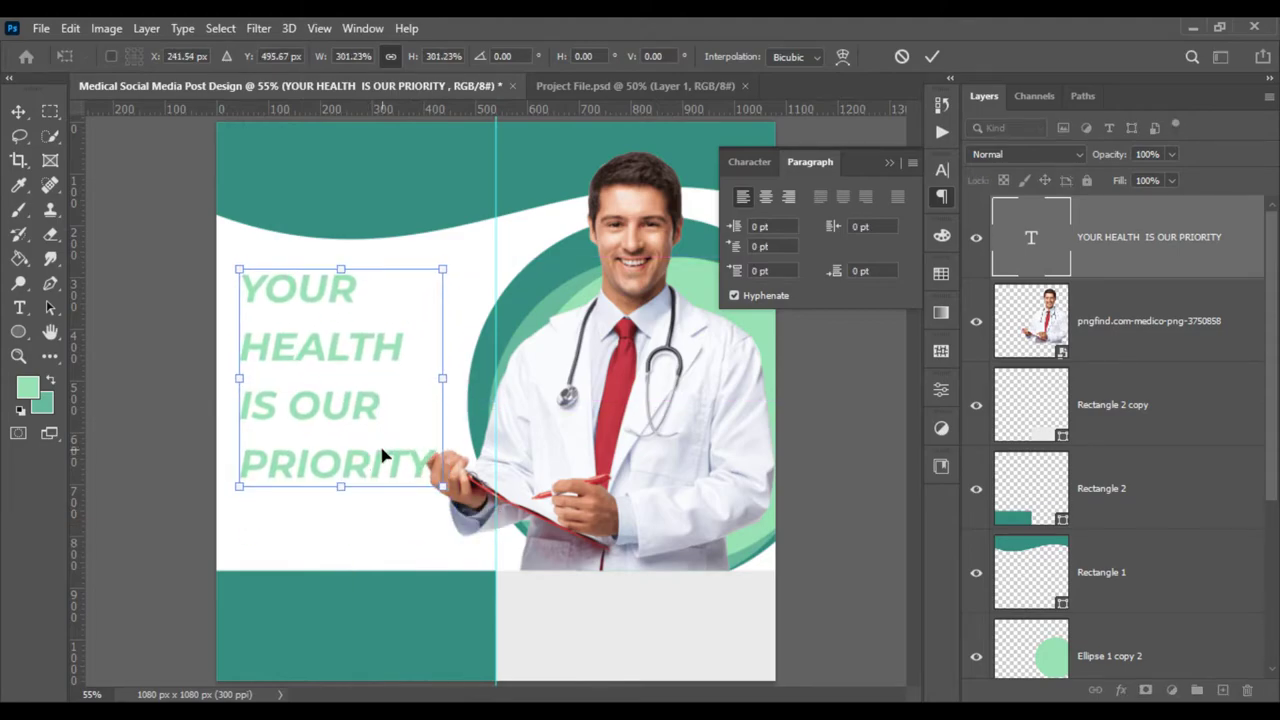
pyautogui.press('Return')
# Set the headline font to Nexa Black with tight 20 pt leading.
pyautogui.click(19, 307)
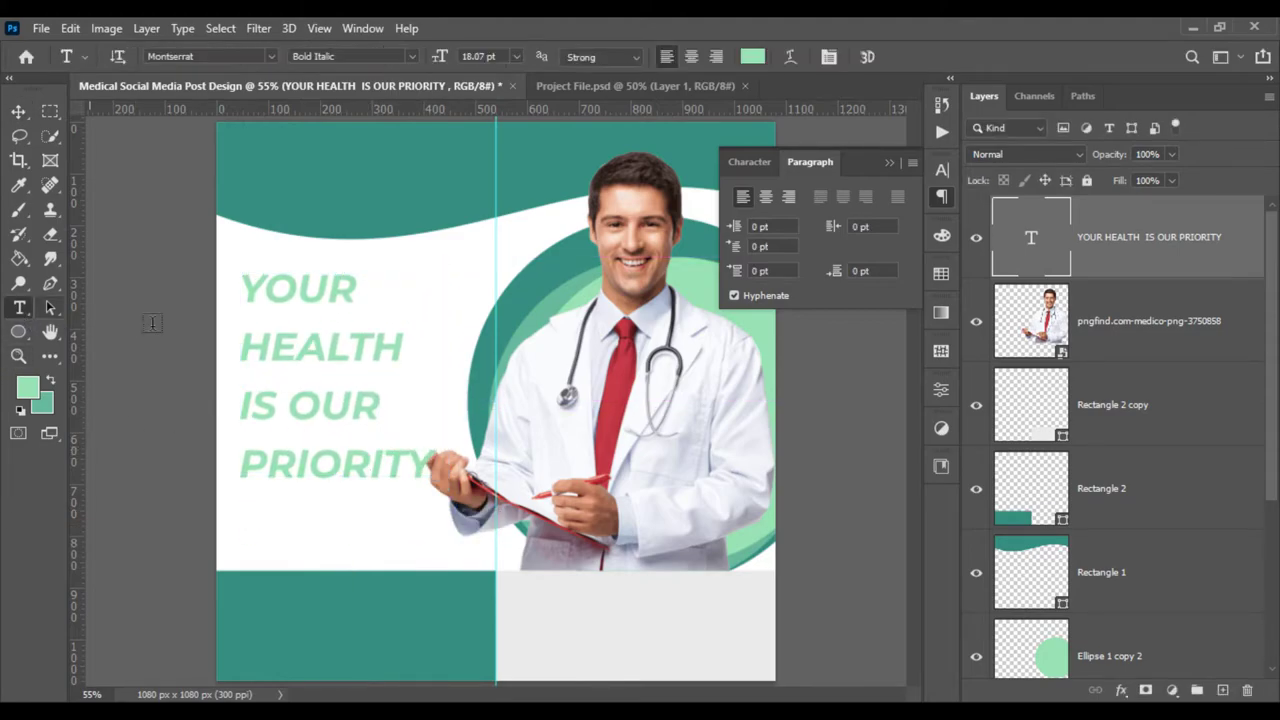
pyautogui.doubleClick(353, 340)
pyautogui.hotkey('ctrl', 'a')
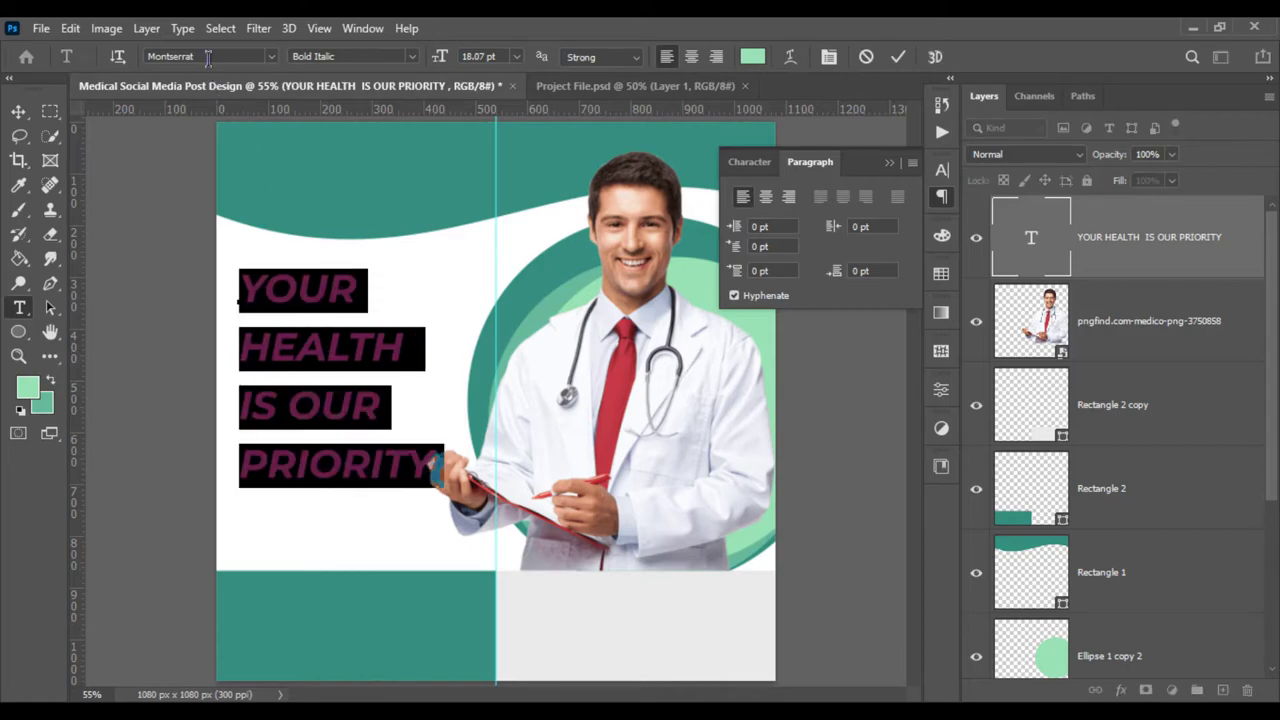
pyautogui.click(207, 57)
pyautogui.write('NEXA')
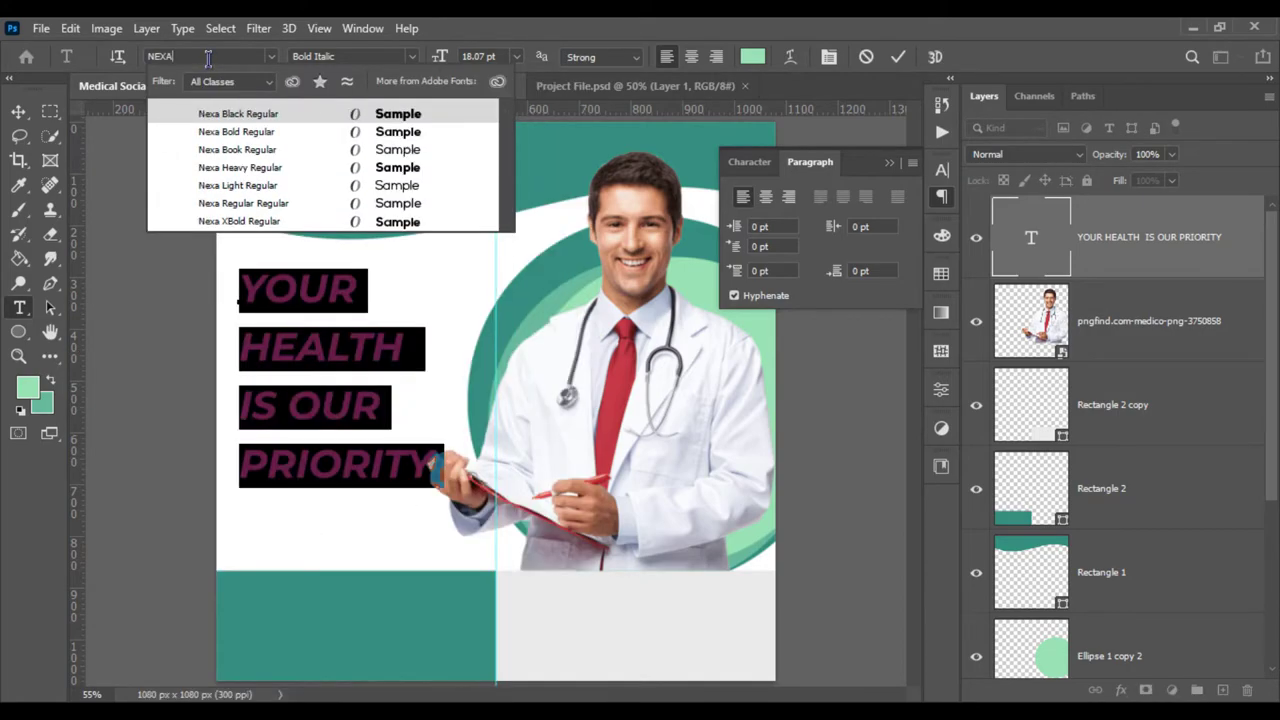
pyautogui.press('Return')
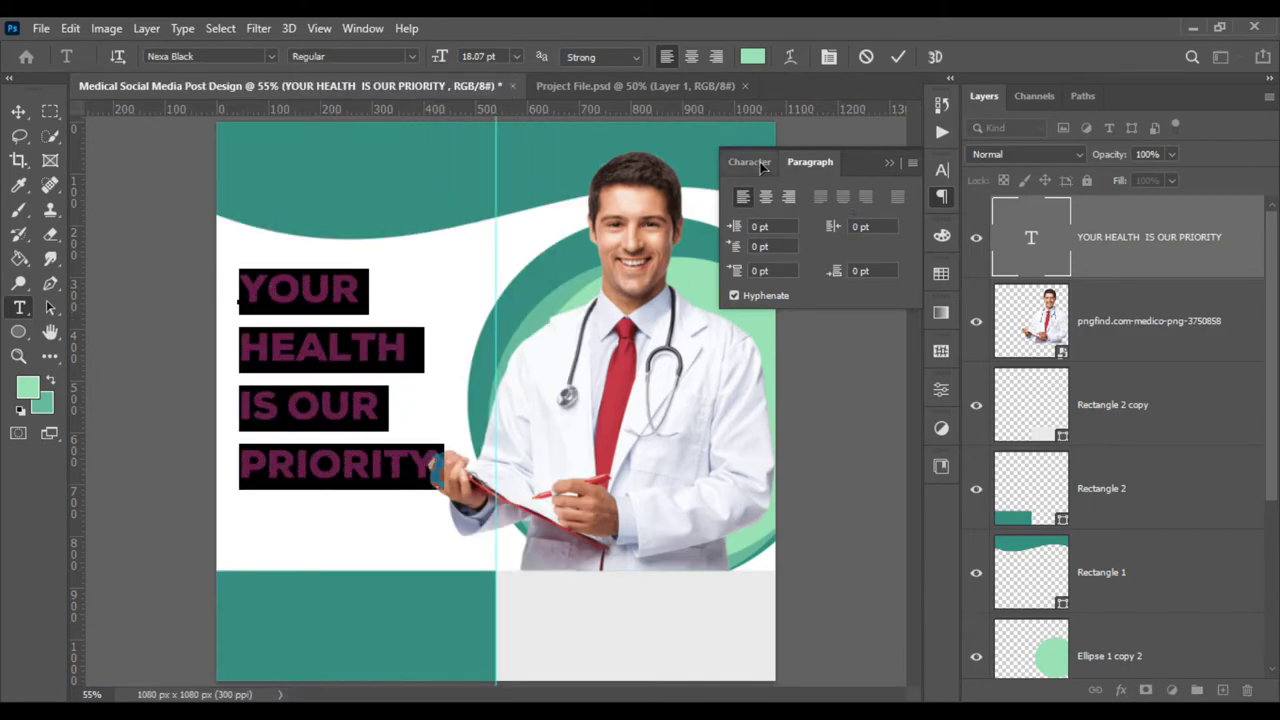
pyautogui.hotkey('ctrl', 't')
pyautogui.moveTo(838, 228); pyautogui.dragTo(834, 228)
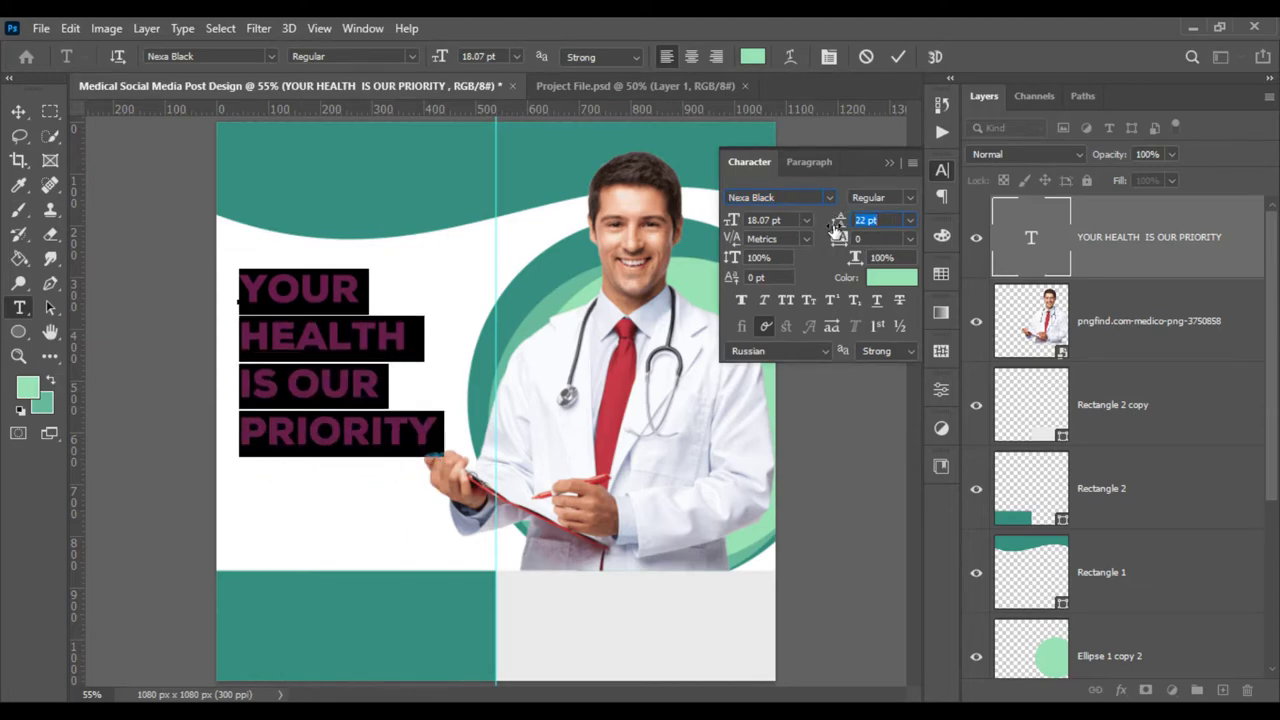
pyautogui.press('Return')
pyautogui.moveTo(838, 222); pyautogui.dragTo(836, 222)
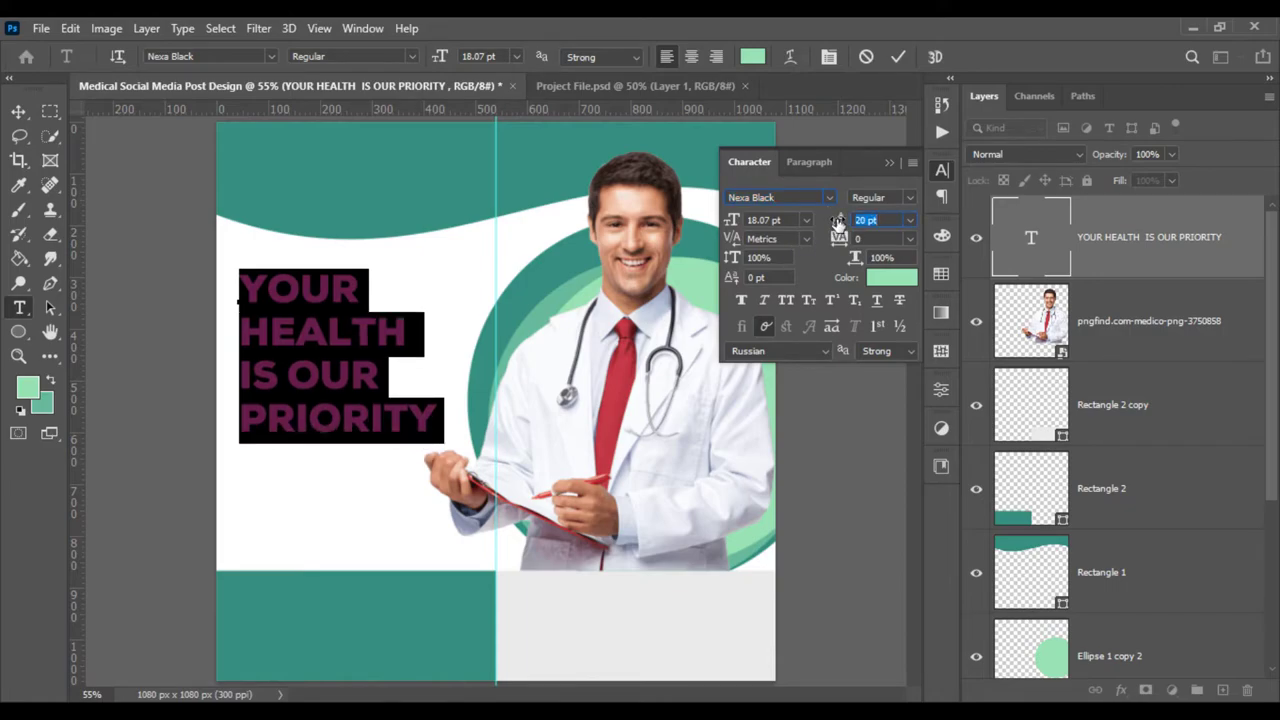
# Rescale the headline and reposition it to the left of the doctor.
pyautogui.click(18, 111)
pyautogui.moveTo(436, 277); pyautogui.dragTo(470, 245)
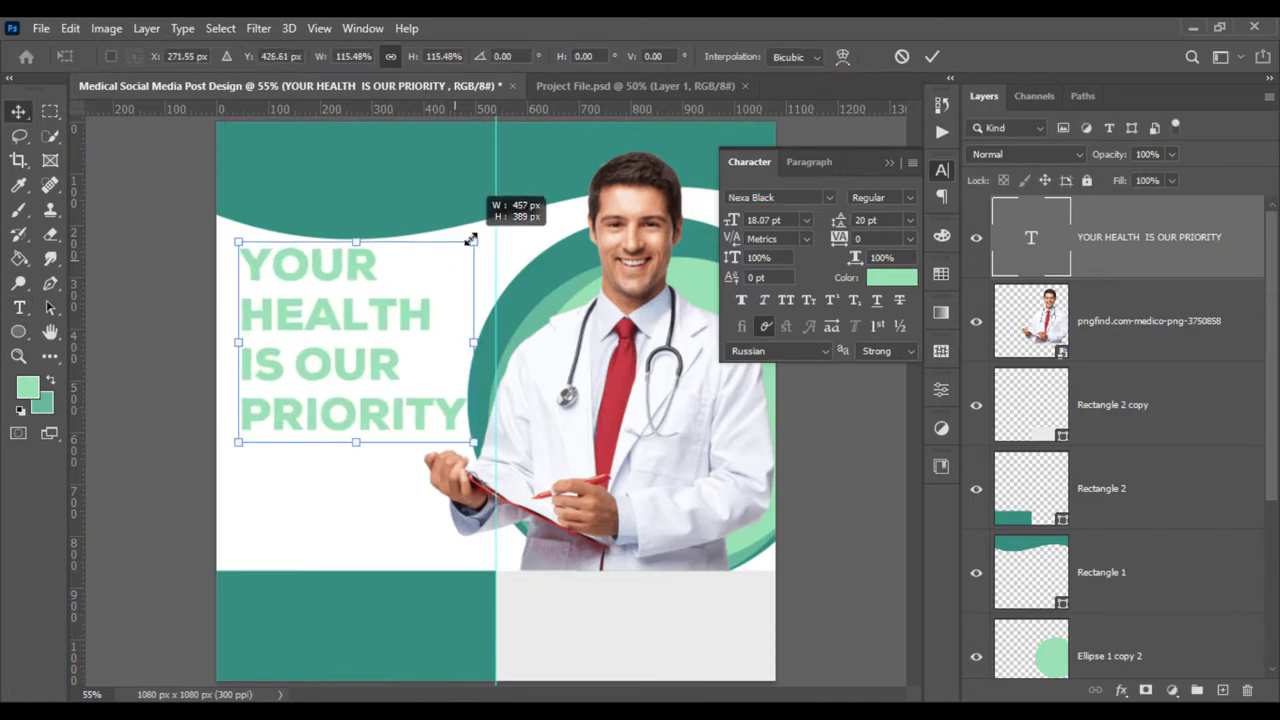
pyautogui.moveTo(408, 300); pyautogui.dragTo(400, 316)
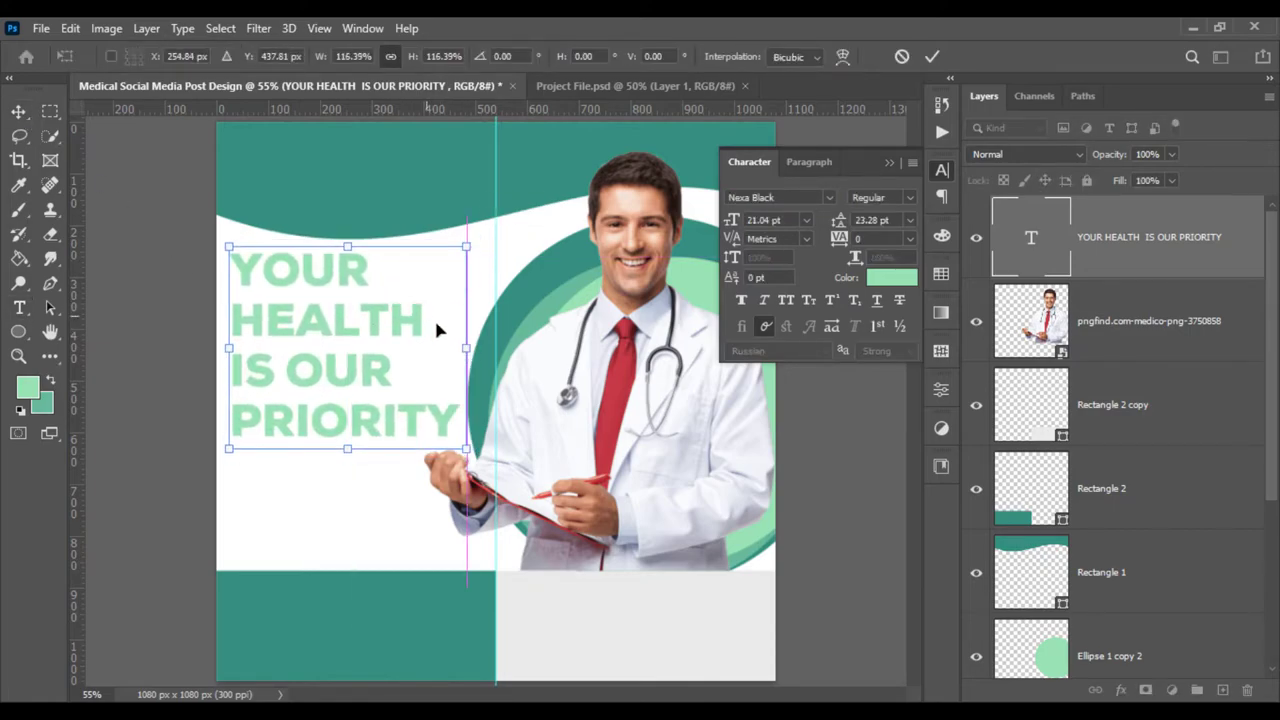
pyautogui.moveTo(466, 350); pyautogui.dragTo(400, 343)
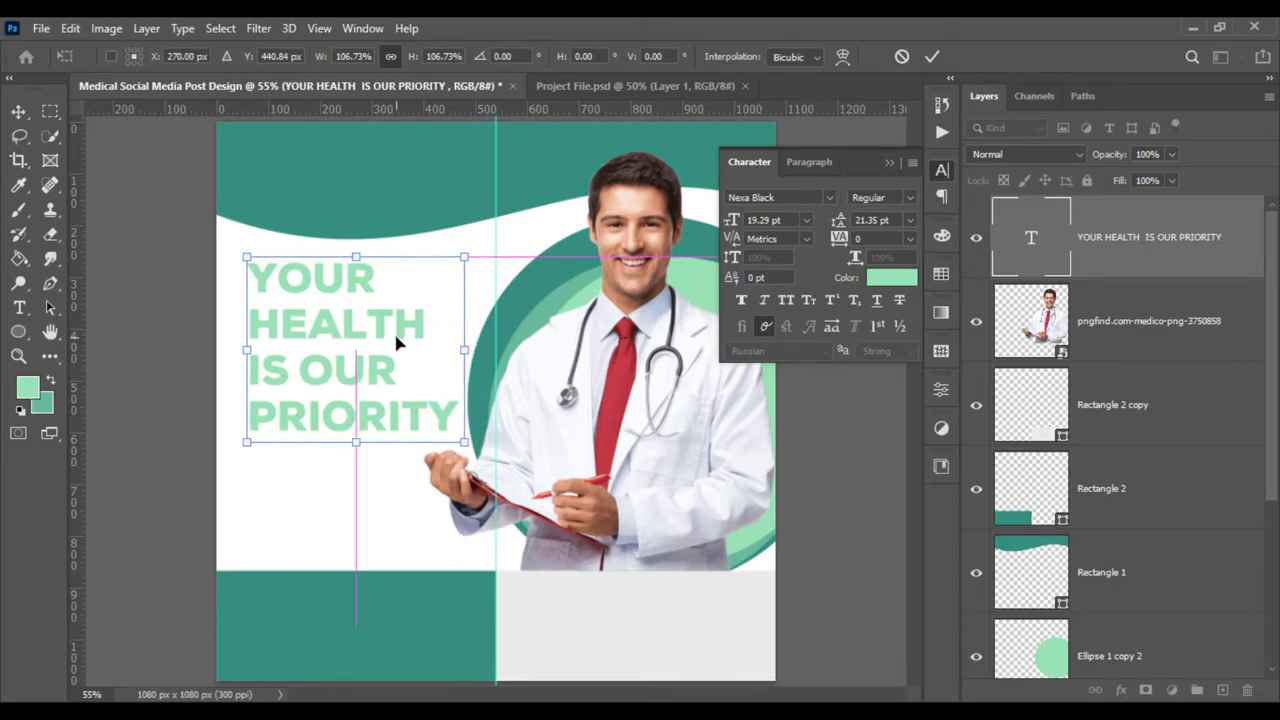
pyautogui.press('Return')
# Colour YOUR black (000000) and HEALTH the header teal (358f80).
pyautogui.click(893, 164)
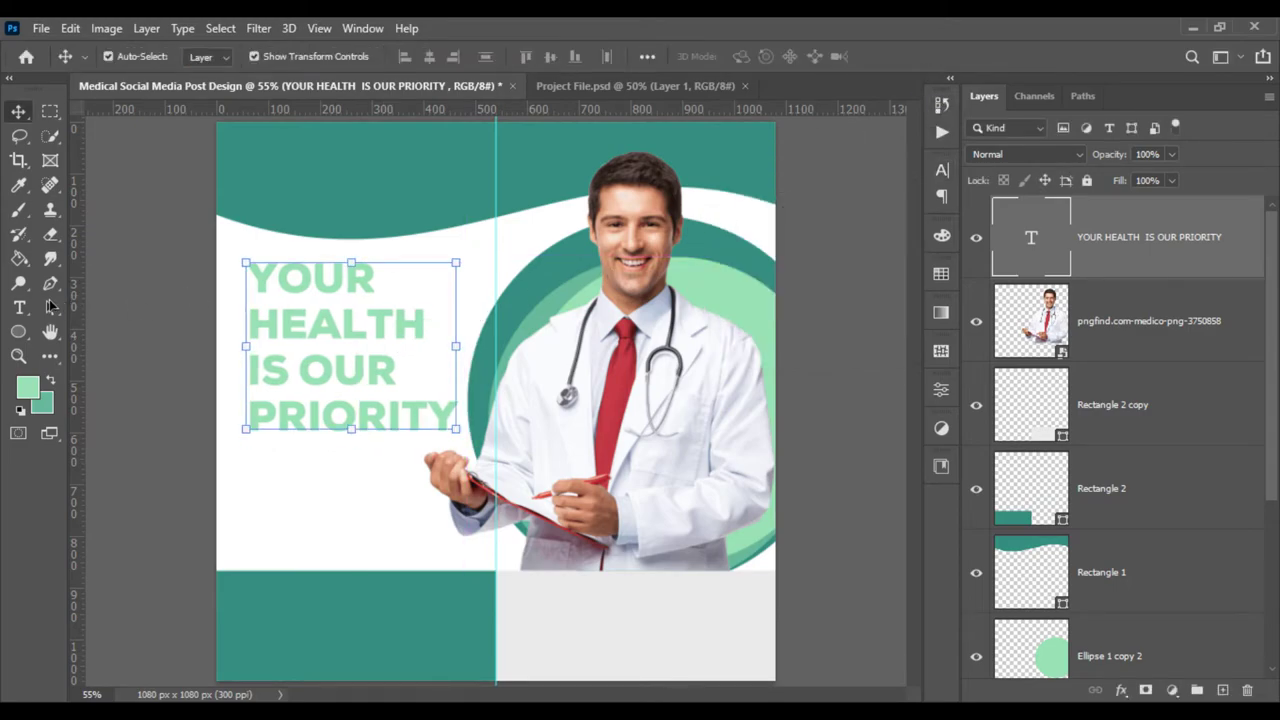
pyautogui.click(19, 307)
pyautogui.doubleClick(280, 280)
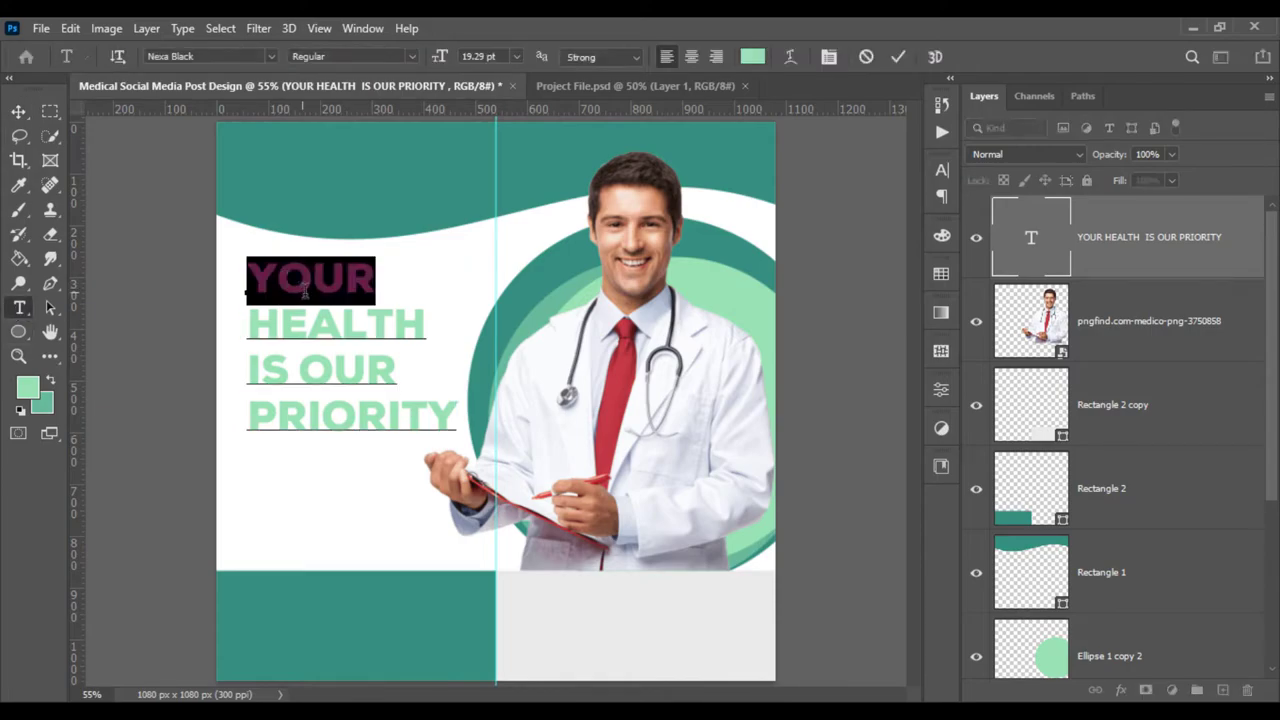
pyautogui.click(752, 56)
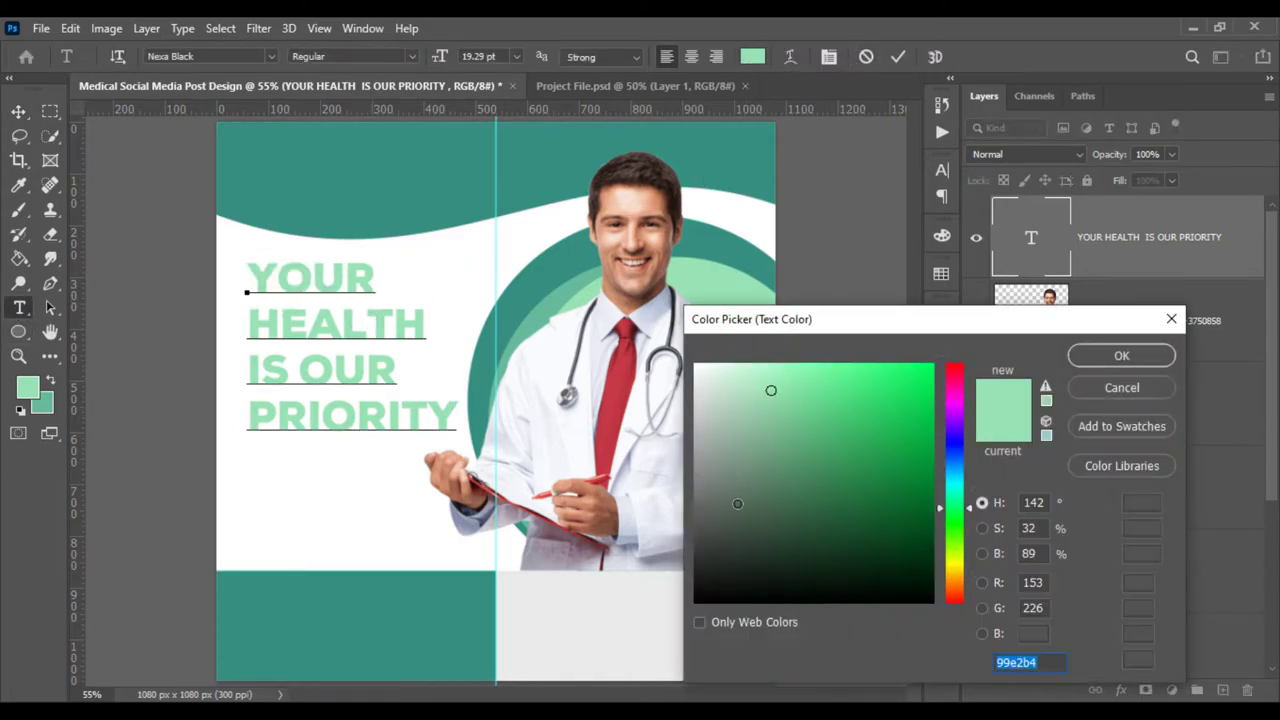
pyautogui.write('000000')
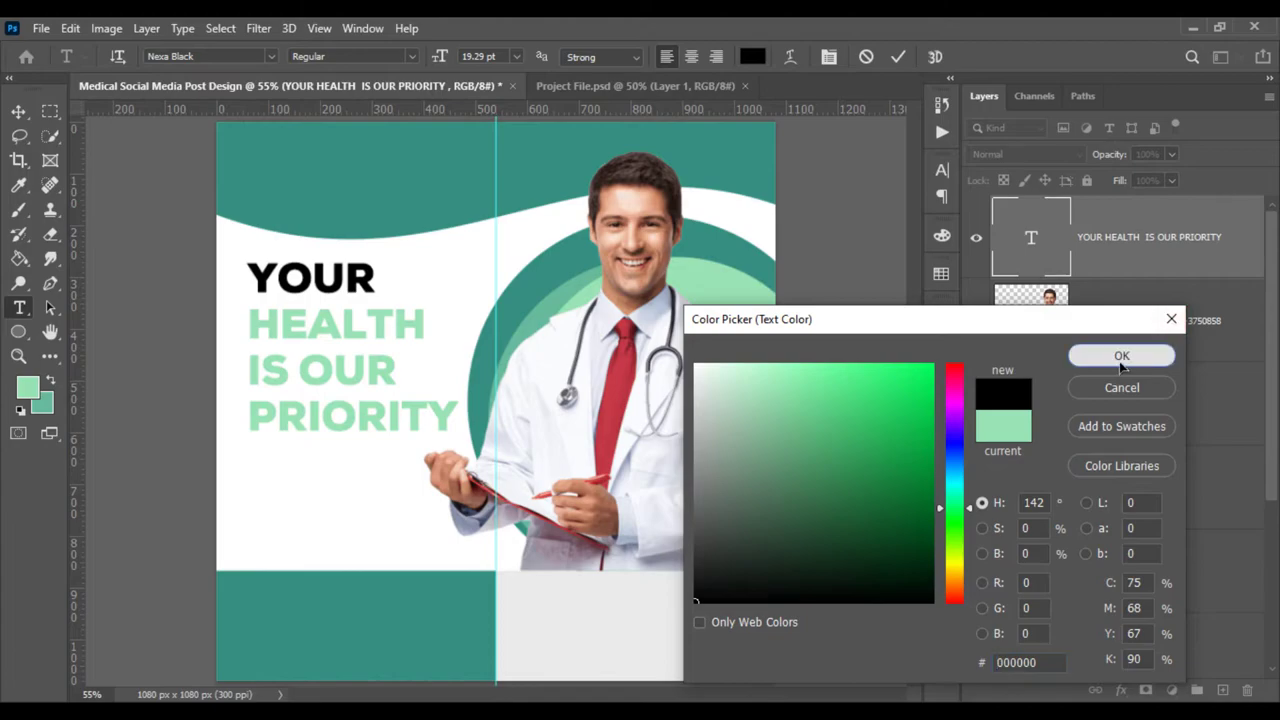
pyautogui.click(1150, 360)
pyautogui.doubleClick(349, 328)
pyautogui.click(752, 56)
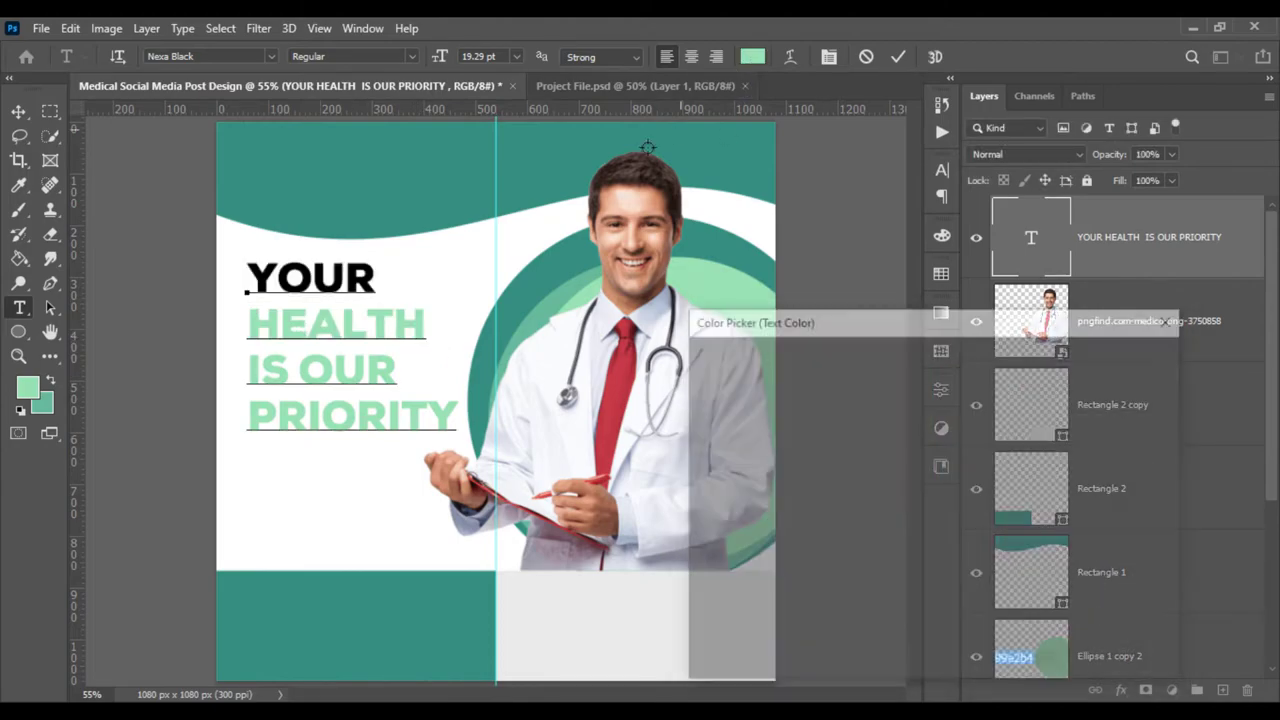
pyautogui.click(420, 163)
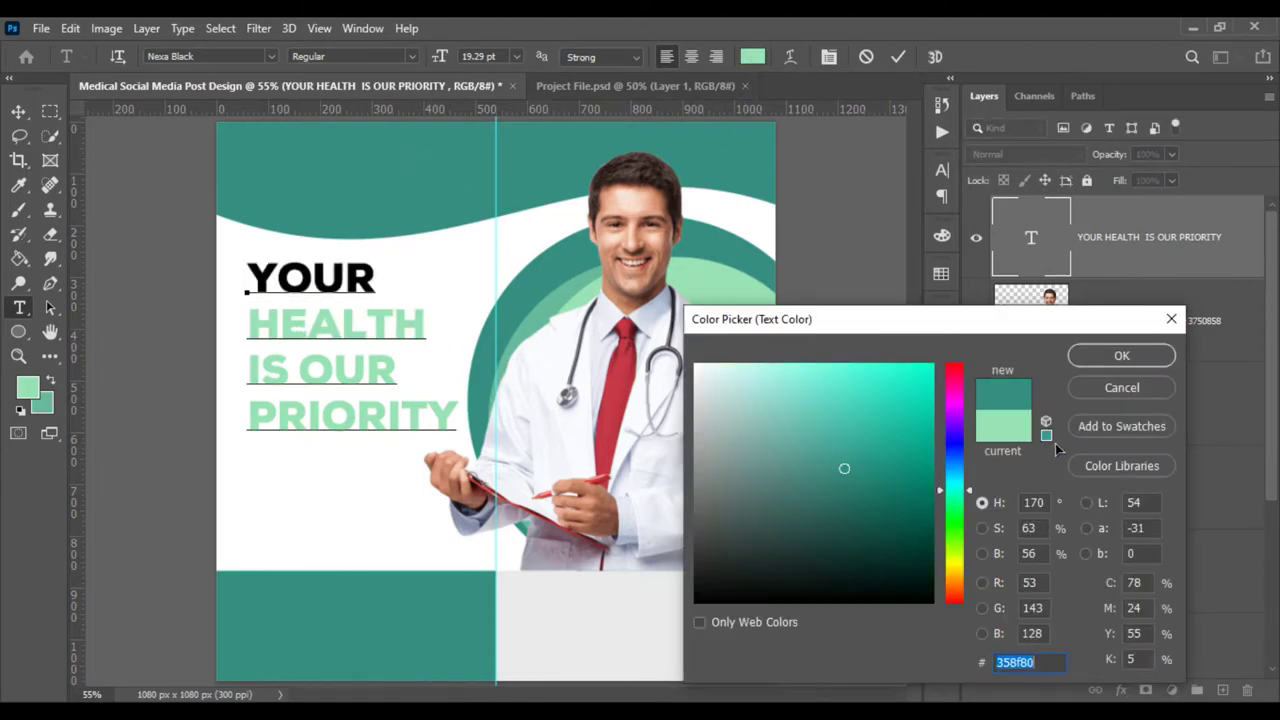
pyautogui.click(1120, 356)
# Colour IS black (000000) and OUR PRIORITY the header teal.
pyautogui.press('Right')
pyautogui.press('Right')
pyautogui.hotkey('shift', 'Right')
pyautogui.hotkey('shift', 'Right')
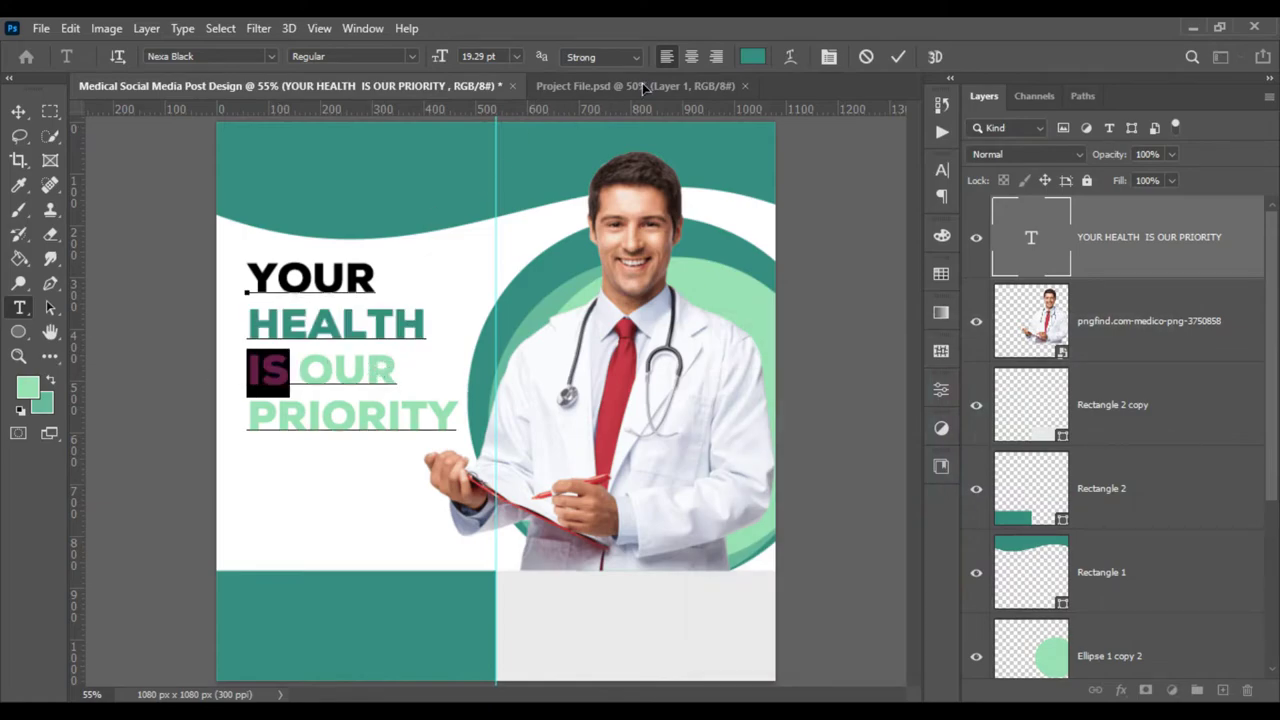
pyautogui.click(752, 56)
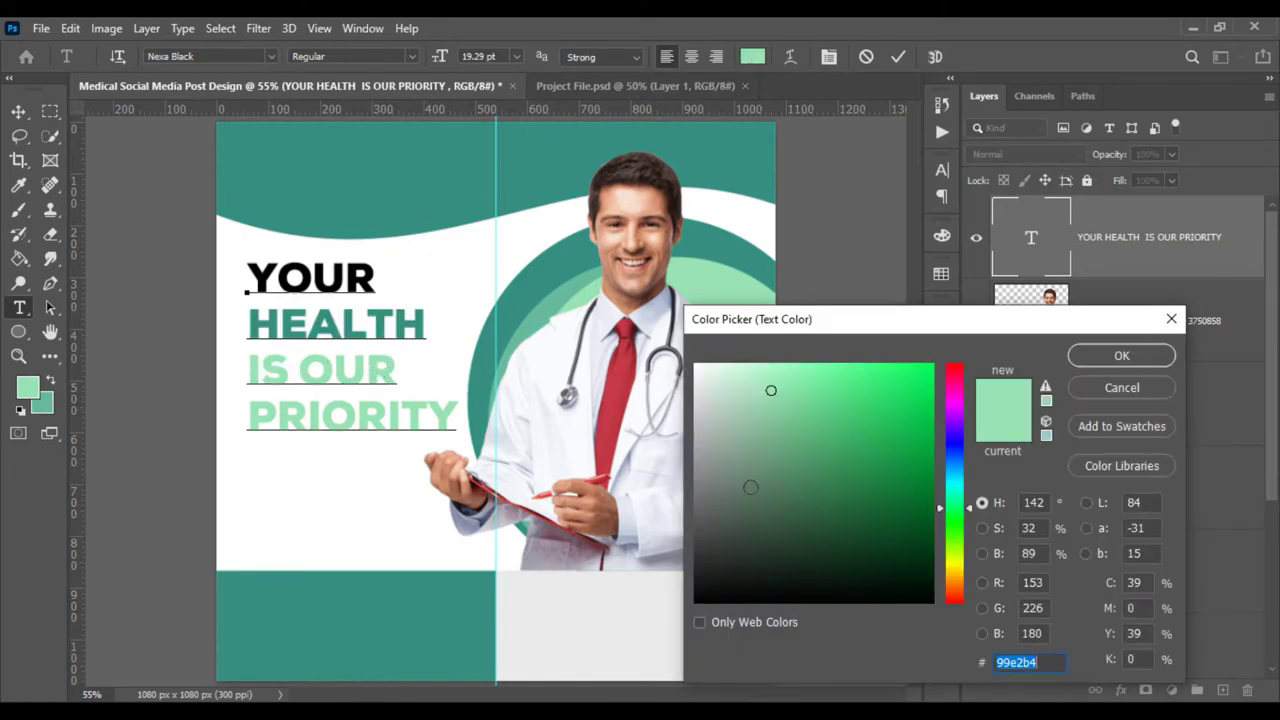
pyautogui.write('000000')
pyautogui.click(1120, 356)
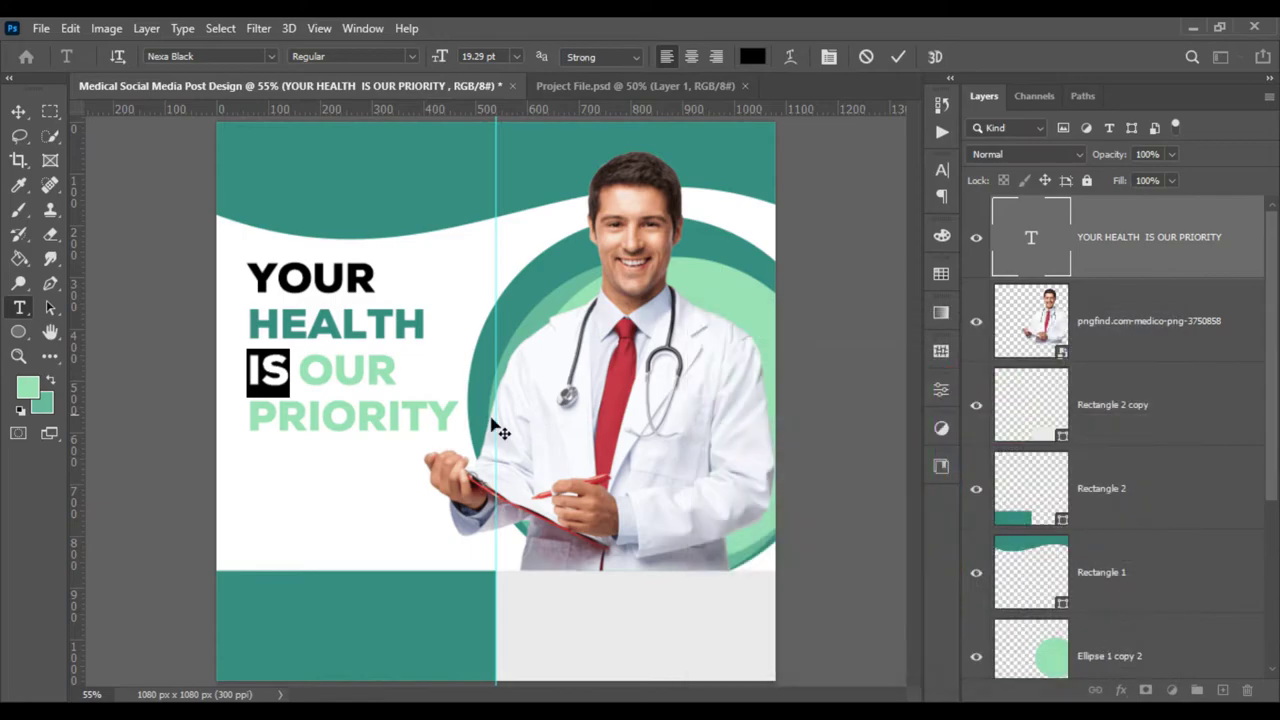
pyautogui.press('Right')
pyautogui.press('Right')
pyautogui.hotkey('ctrl', 'shift', 'Right')
pyautogui.hotkey('ctrl', 'shift', 'Right')
pyautogui.click(752, 56)
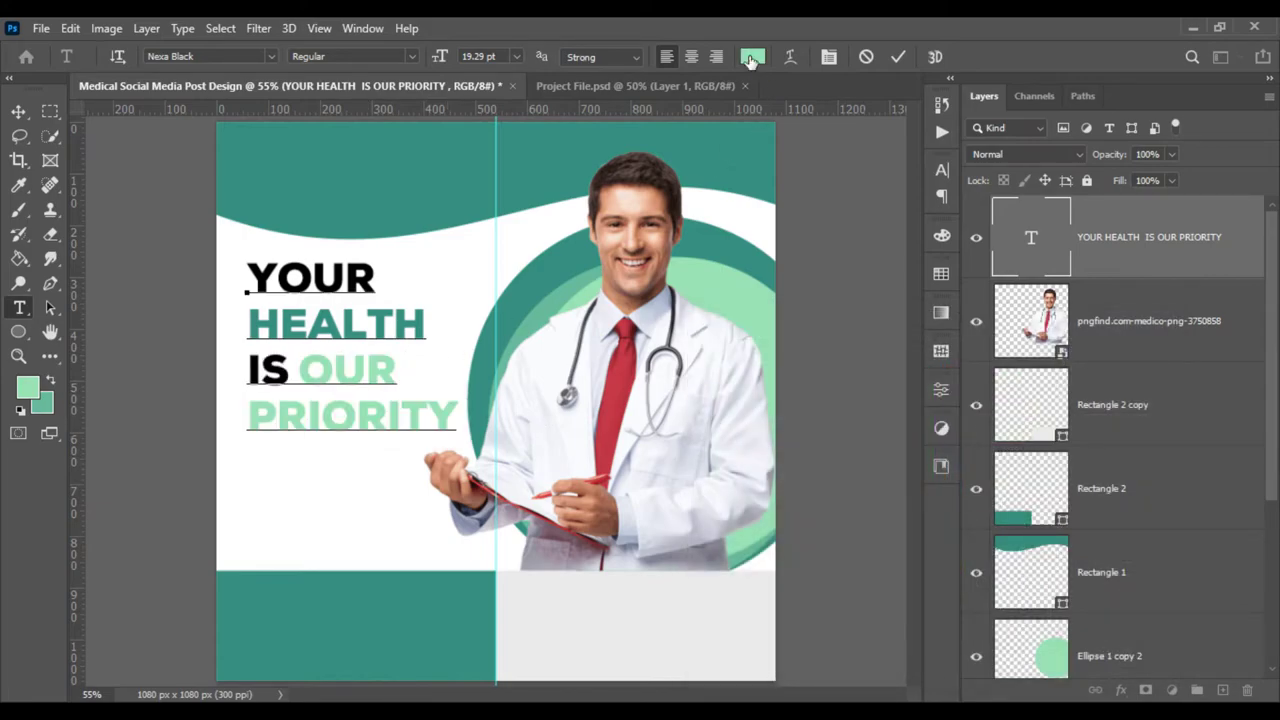
pyautogui.click(418, 150)
pyautogui.click(1120, 356)
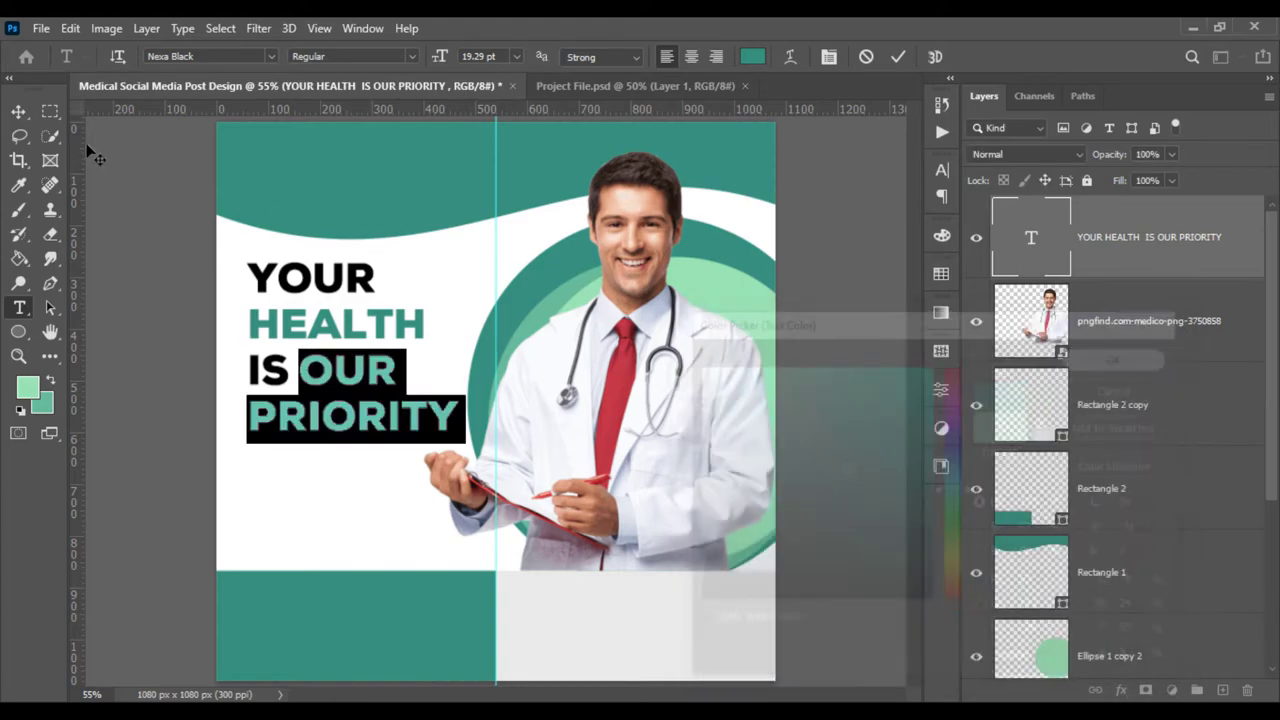
pyautogui.click(19, 112)
# Shrink the doctor photo from its left side and move it down slightly.
pyautogui.scroll(1, 366, 457)
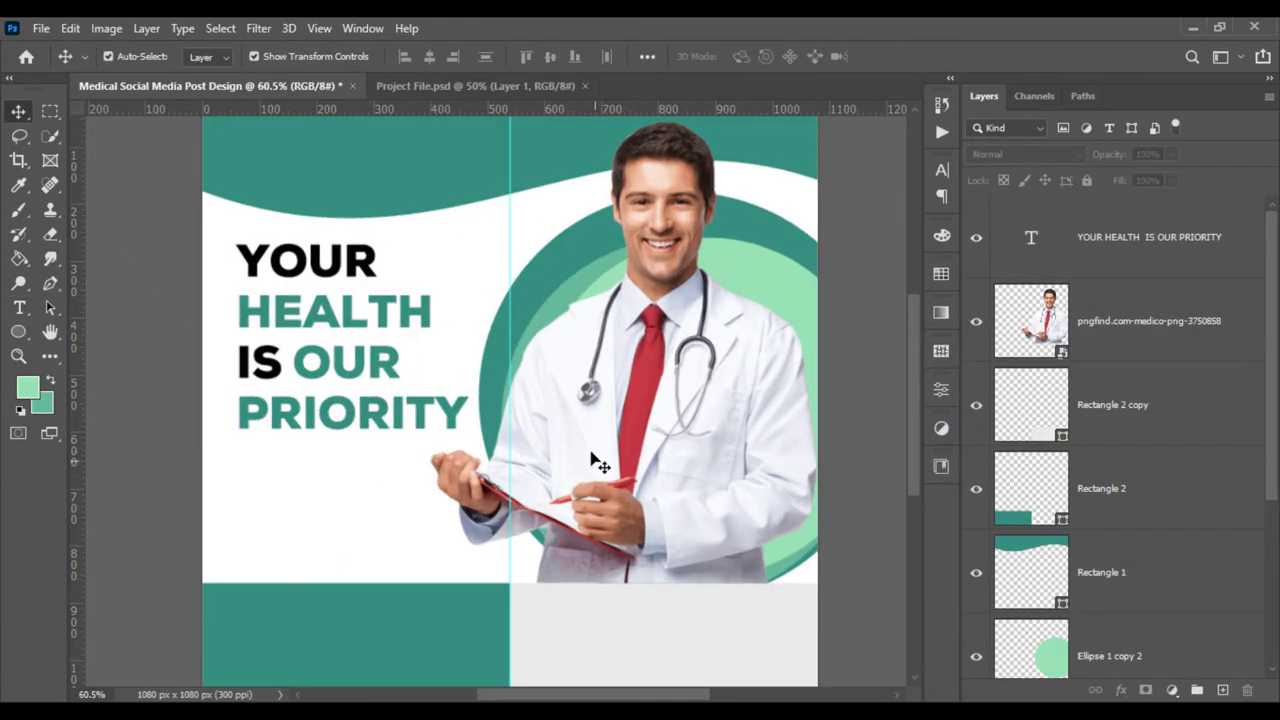
pyautogui.click(594, 455)
pyautogui.hotkey('ctrl', 't')
pyautogui.moveTo(430, 352); pyautogui.dragTo(464, 364)
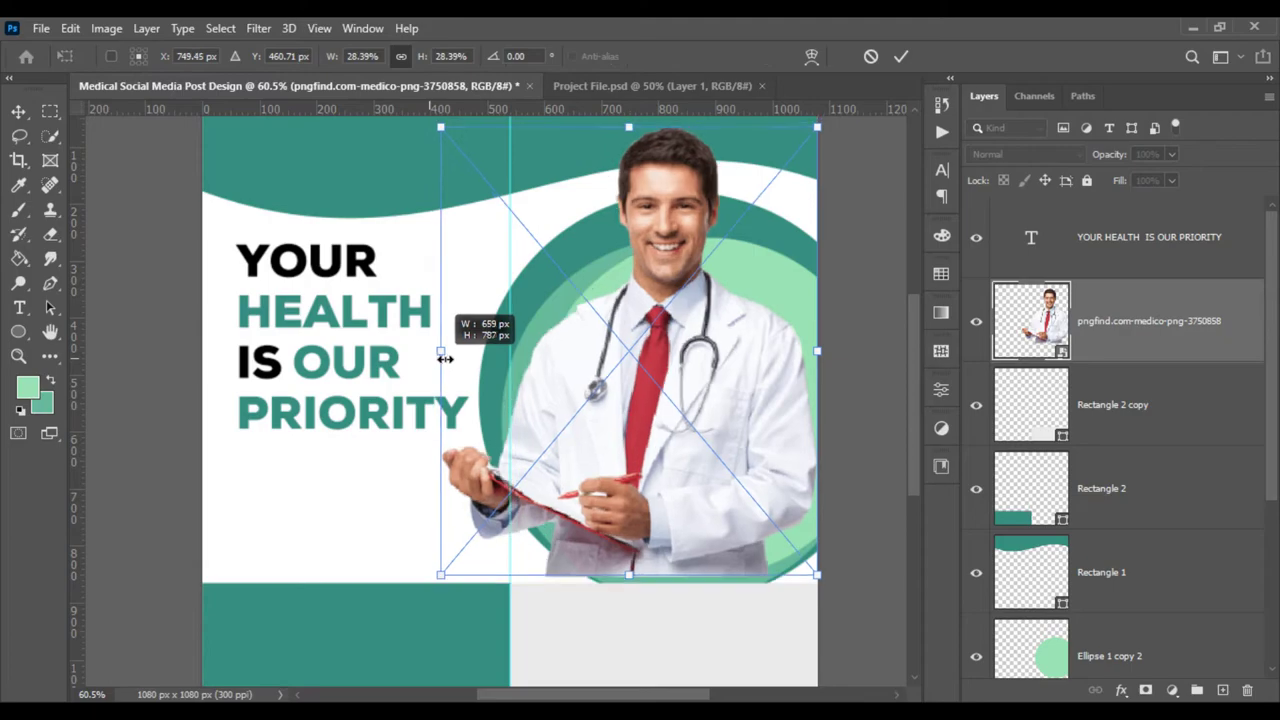
pyautogui.moveTo(634, 421); pyautogui.dragTo(636, 444)
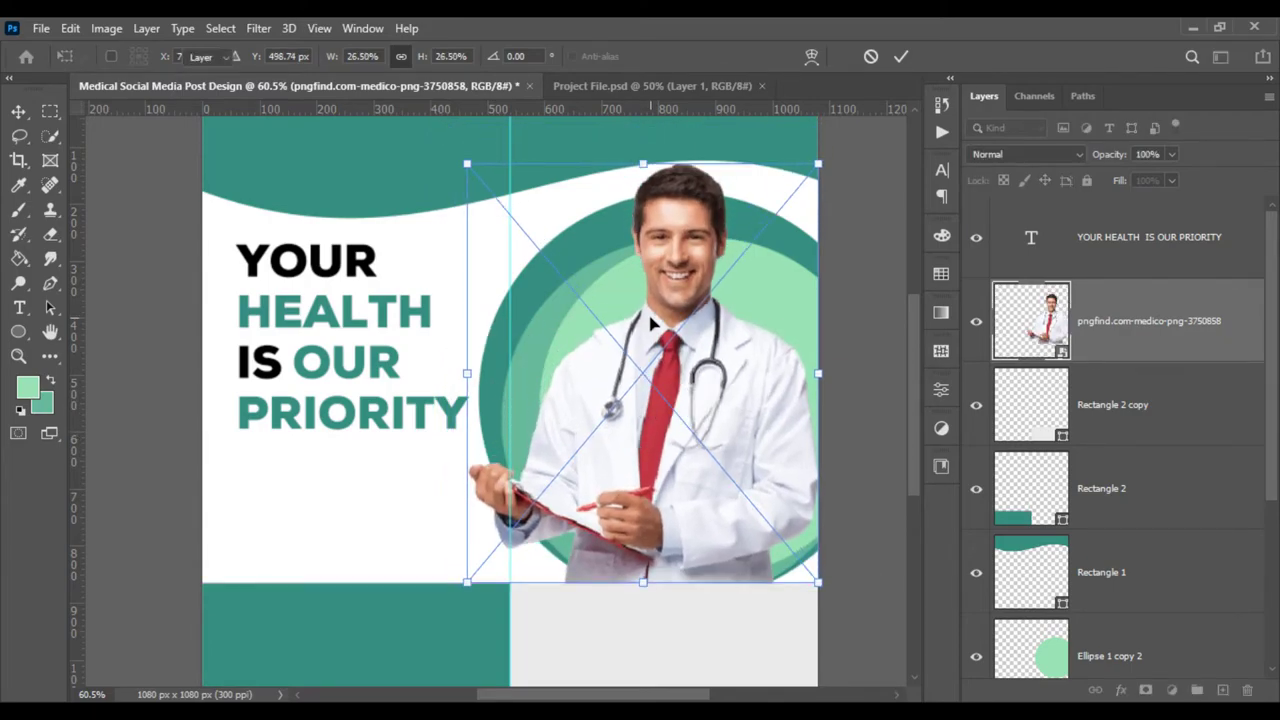
pyautogui.press('Return')
# Move the light-green circle Ellipse 1 copy 2 about 40 px right.
pyautogui.click(549, 300)
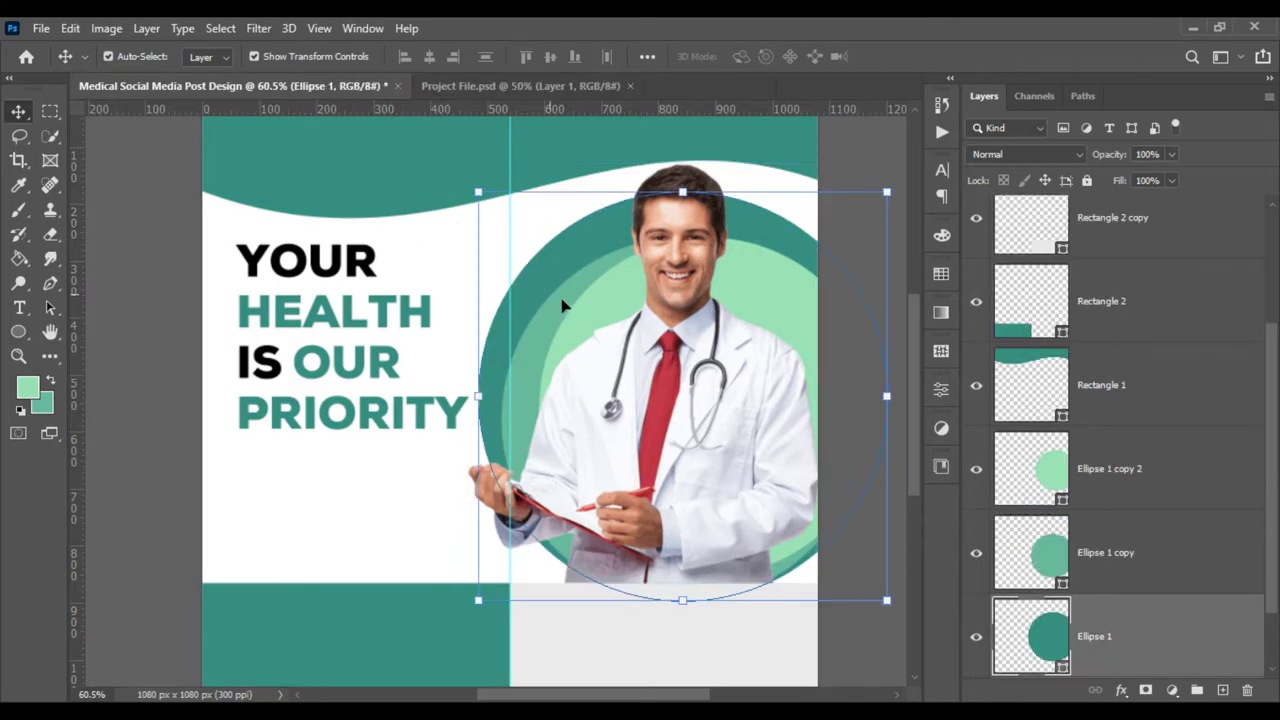
pyautogui.keyDown('shift'); pyautogui.click(593, 315); pyautogui.keyUp('shift')
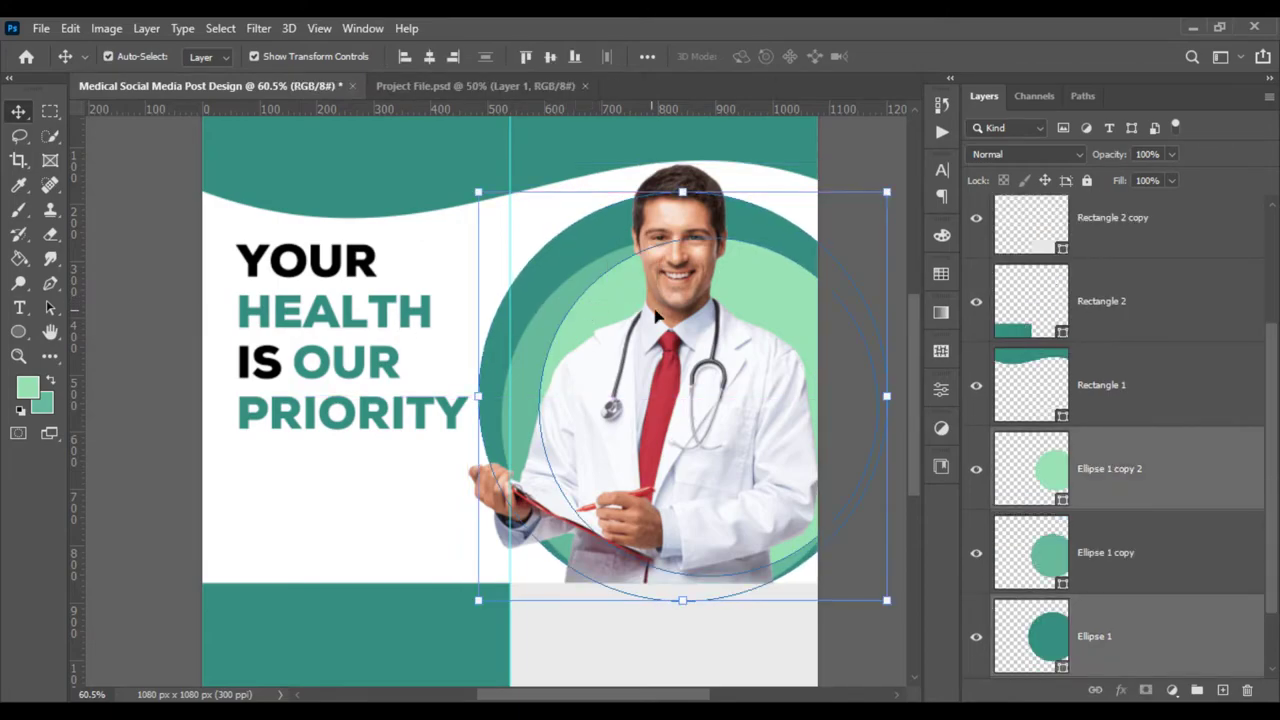
pyautogui.click(1064, 555)
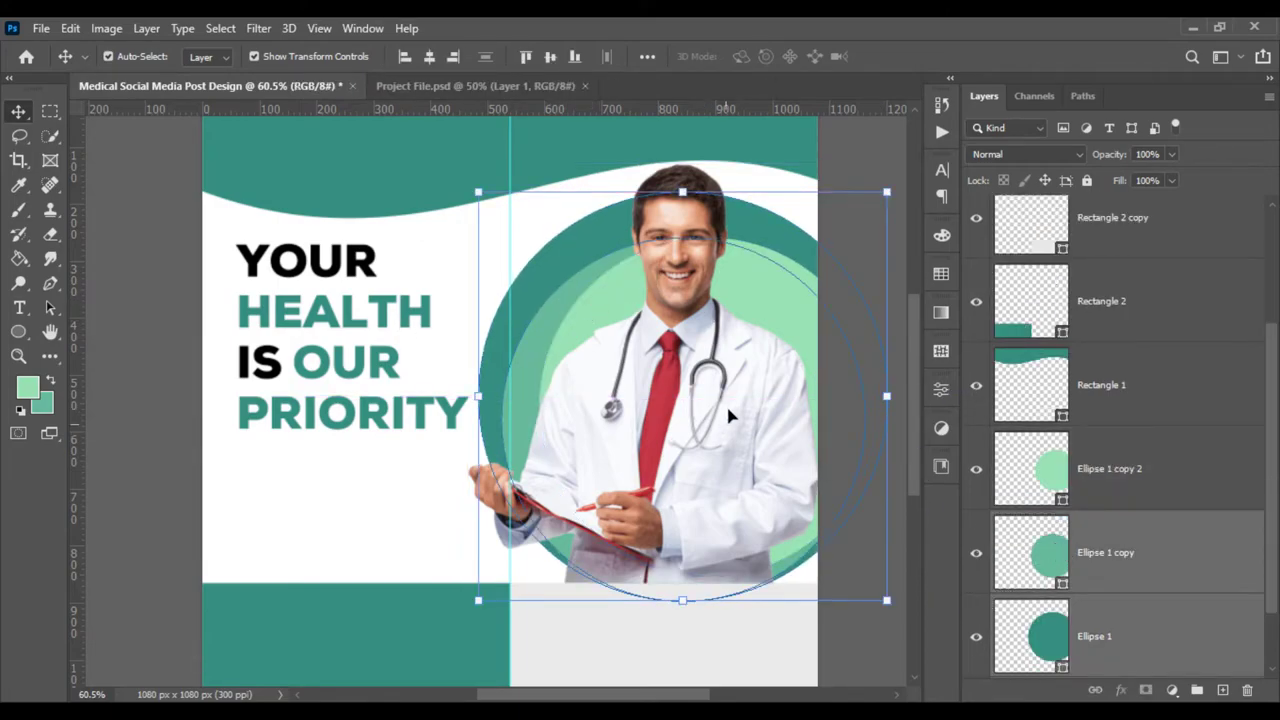
pyautogui.click(1074, 456)
pyautogui.moveTo(545, 280); pyautogui.dragTo(578, 280)
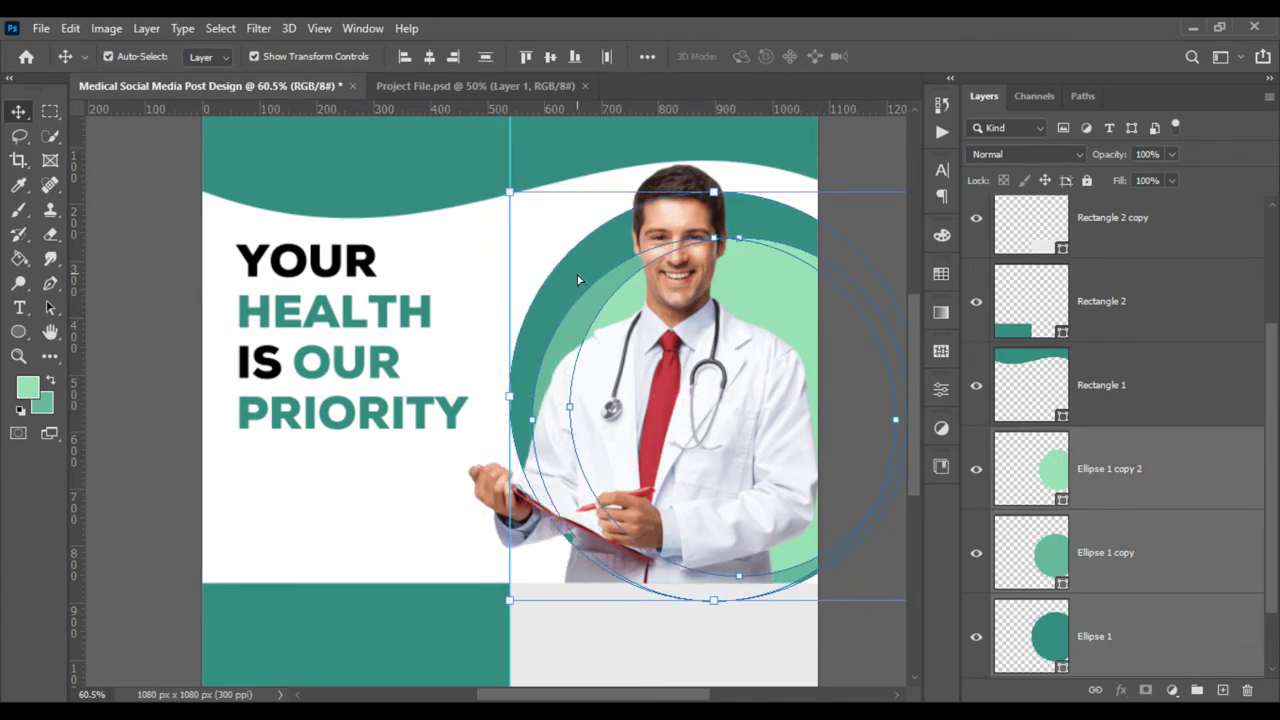
pyautogui.click(125, 315)
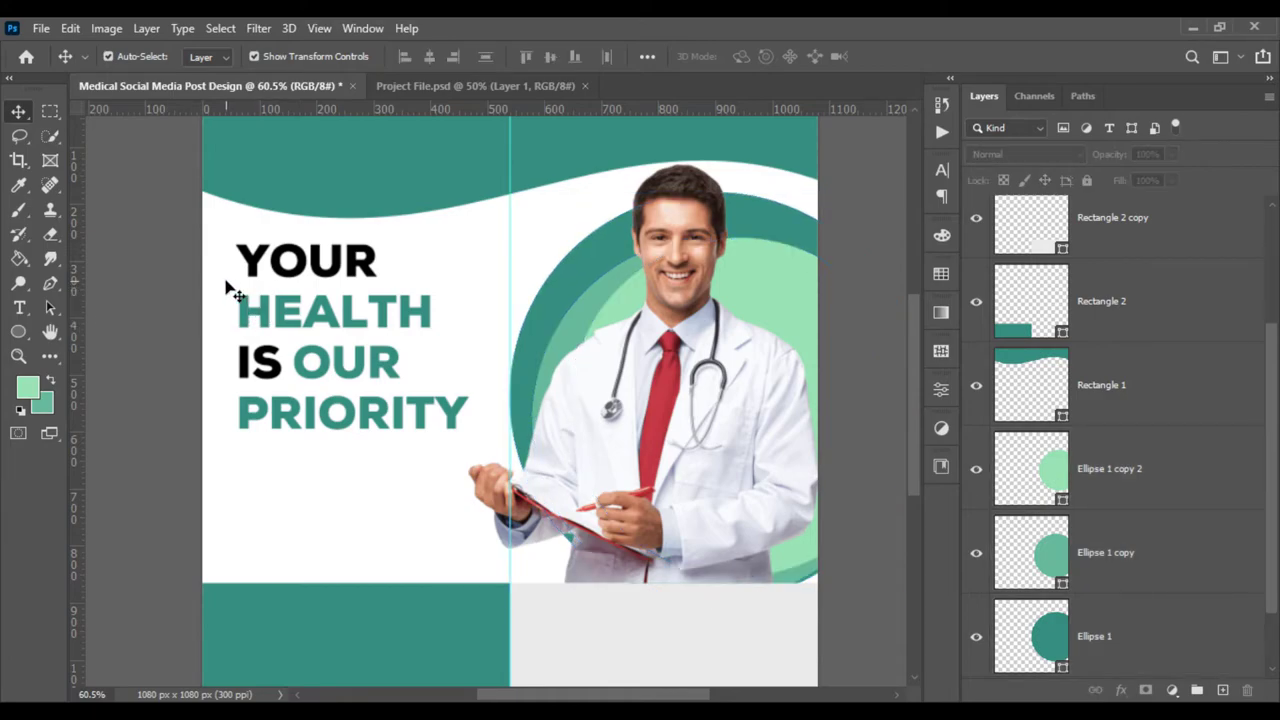
# Scale the headline slightly and move it a little lower.
pyautogui.press('ctrl')
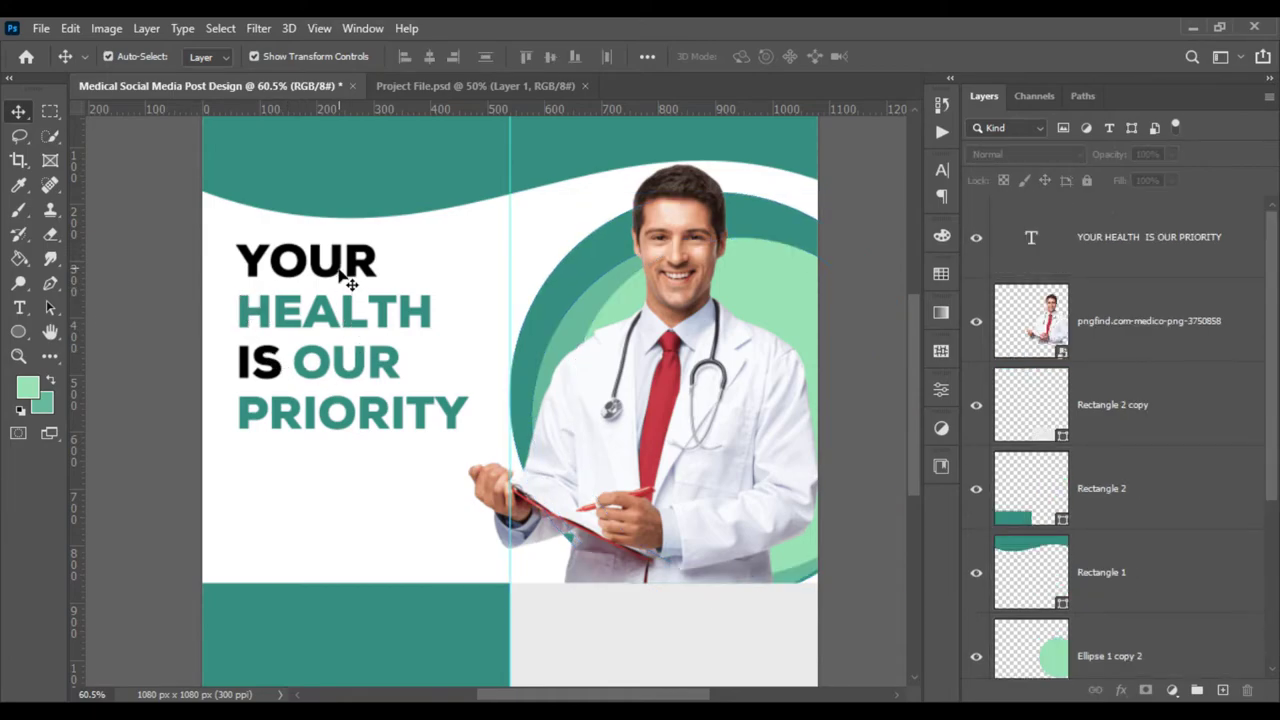
pyautogui.keyDown('ctrl'); pyautogui.click(352, 414); pyautogui.keyUp('ctrl')
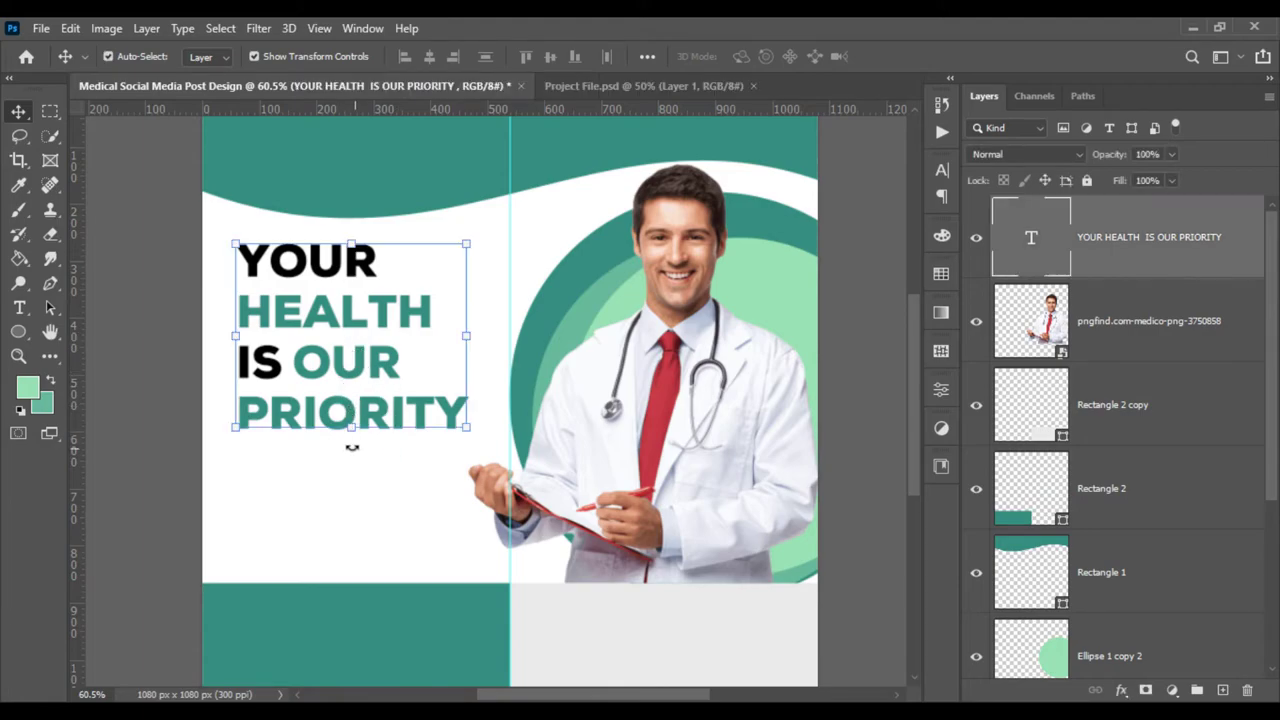
pyautogui.moveTo(348, 430)
pyautogui.mouseDown()
pyautogui.moveTo(358, 466)
pyautogui.moveTo(358, 440)
pyautogui.mouseUp()
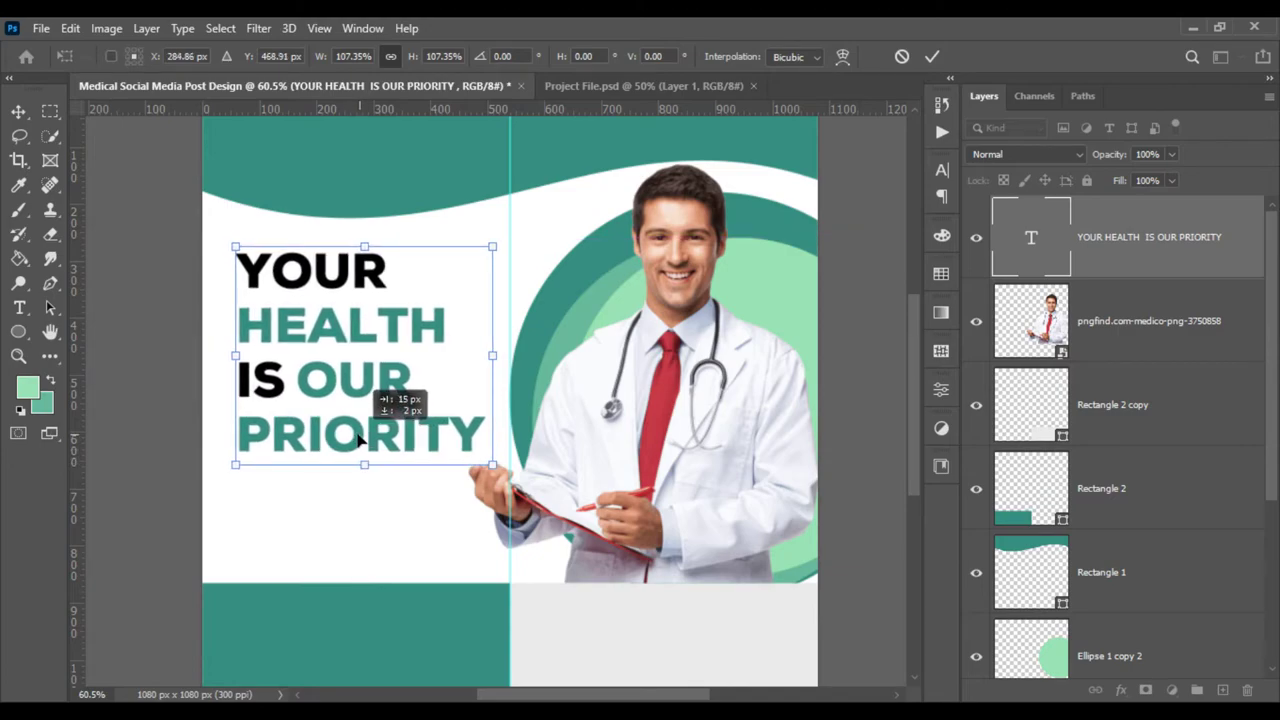
pyautogui.press('Return')
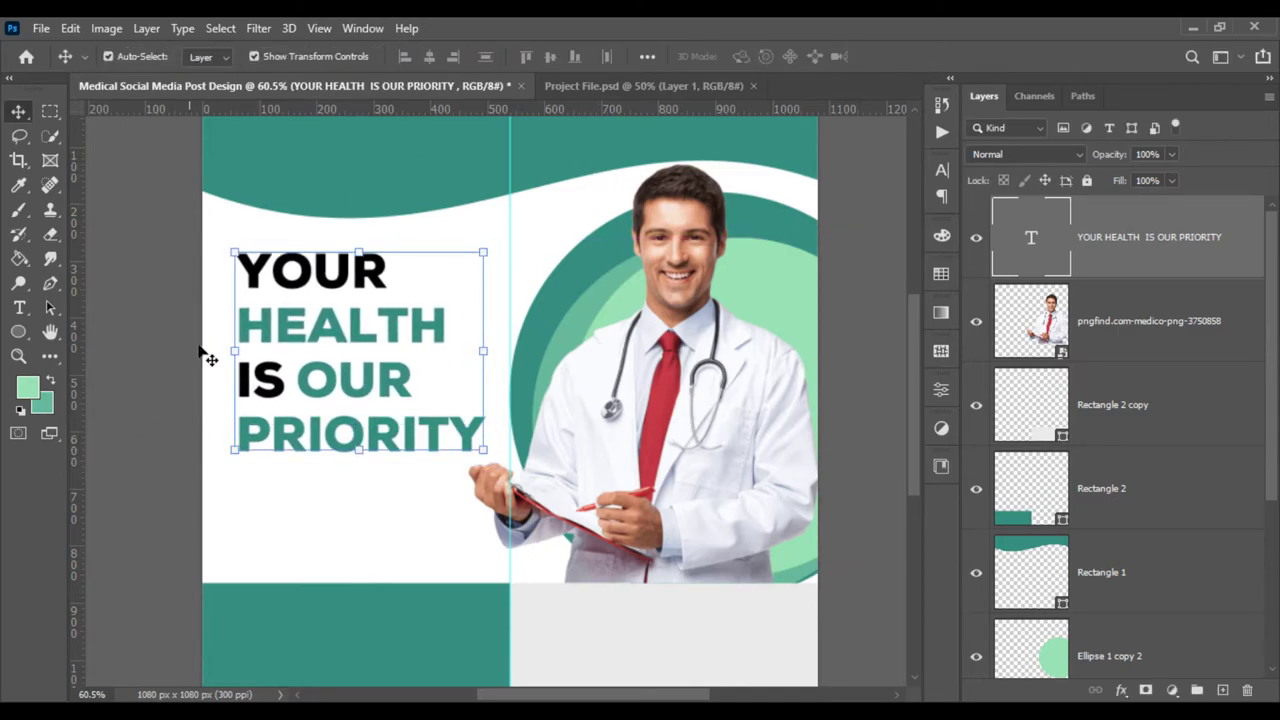
# Reselect all the headline text, commit it, and bring the area below into view.
pyautogui.click(19, 307)
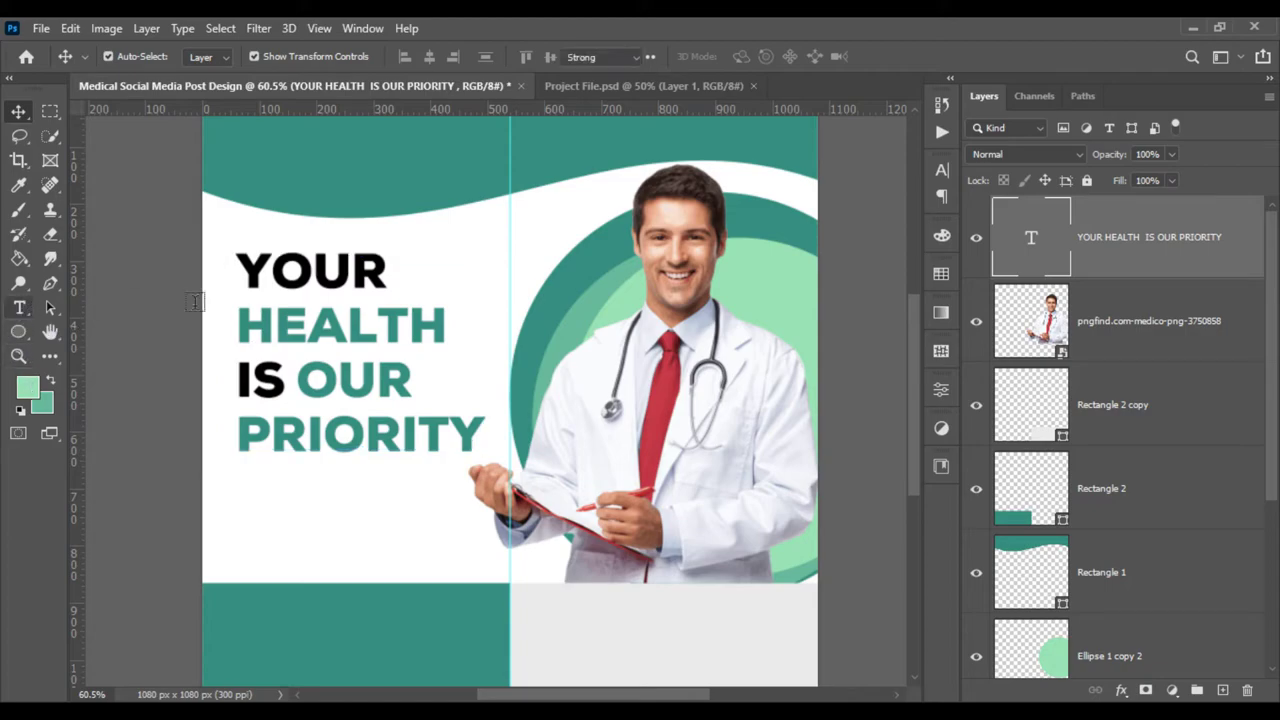
pyautogui.doubleClick(281, 286)
pyautogui.hotkey('ctrl', 'a')
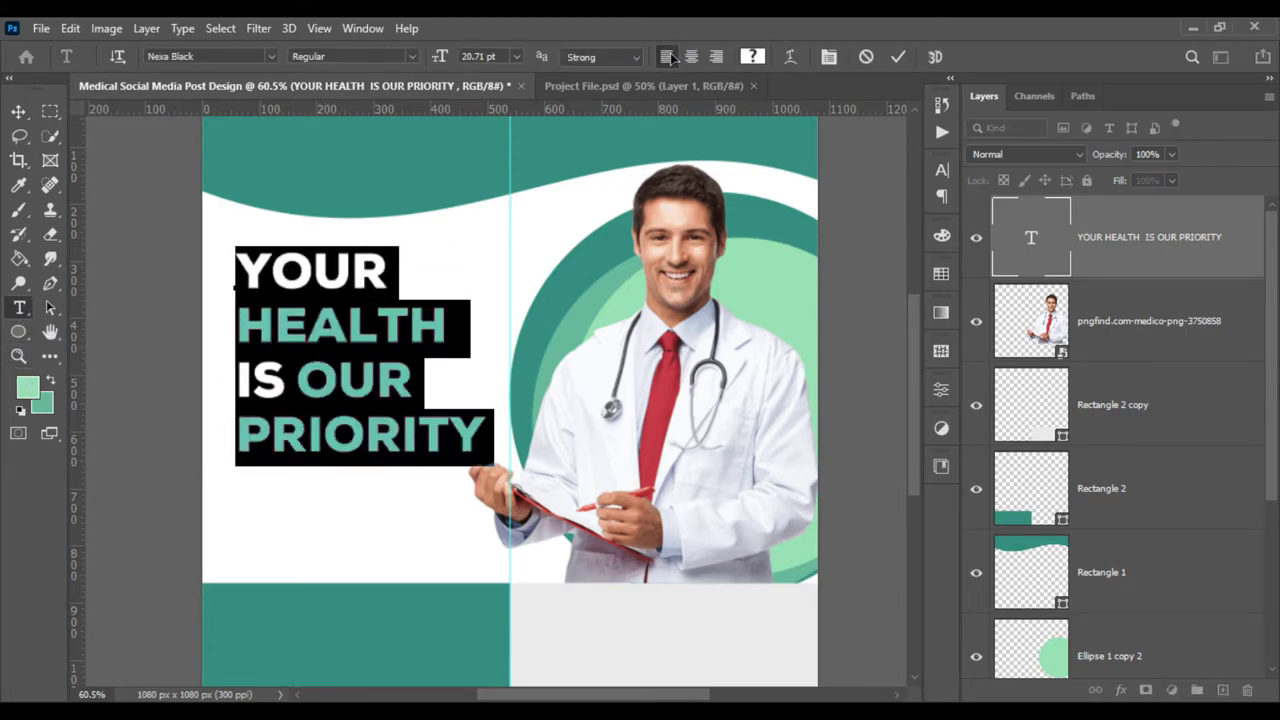
pyautogui.click(19, 111)
pyautogui.scroll(5, 170, 330)
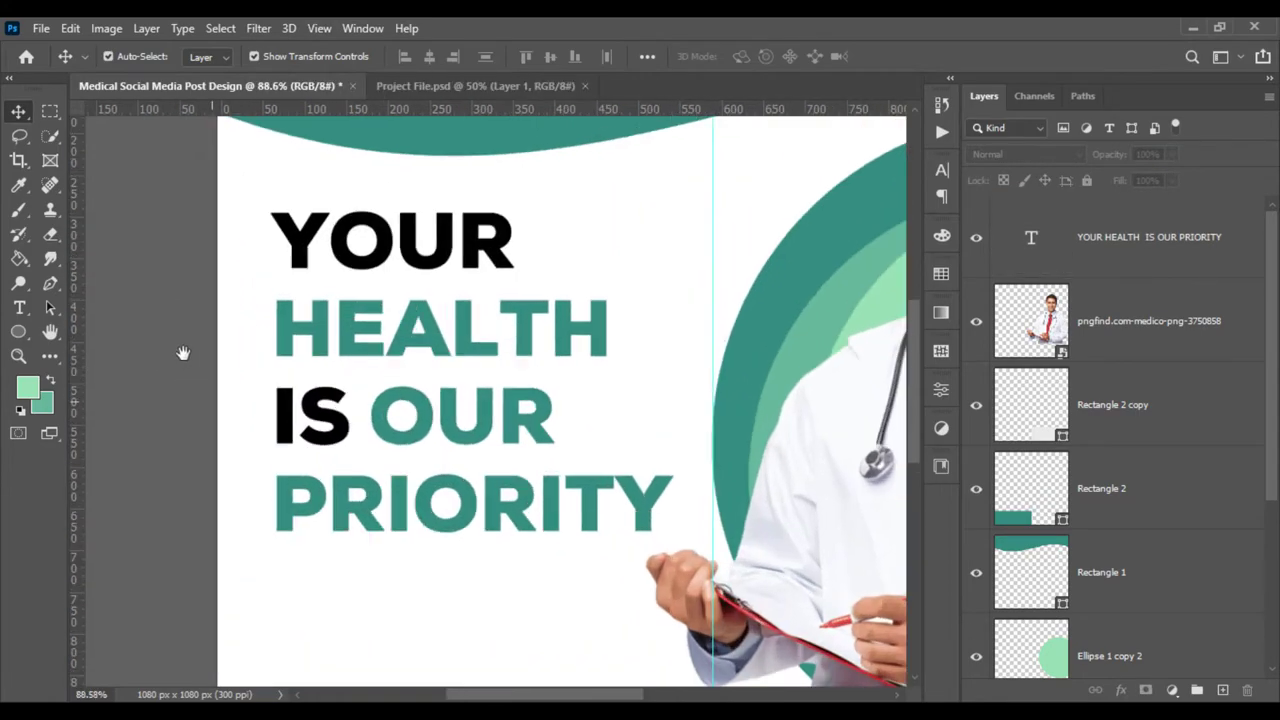
pyautogui.moveTo(180, 351); pyautogui.dragTo(161, 162)
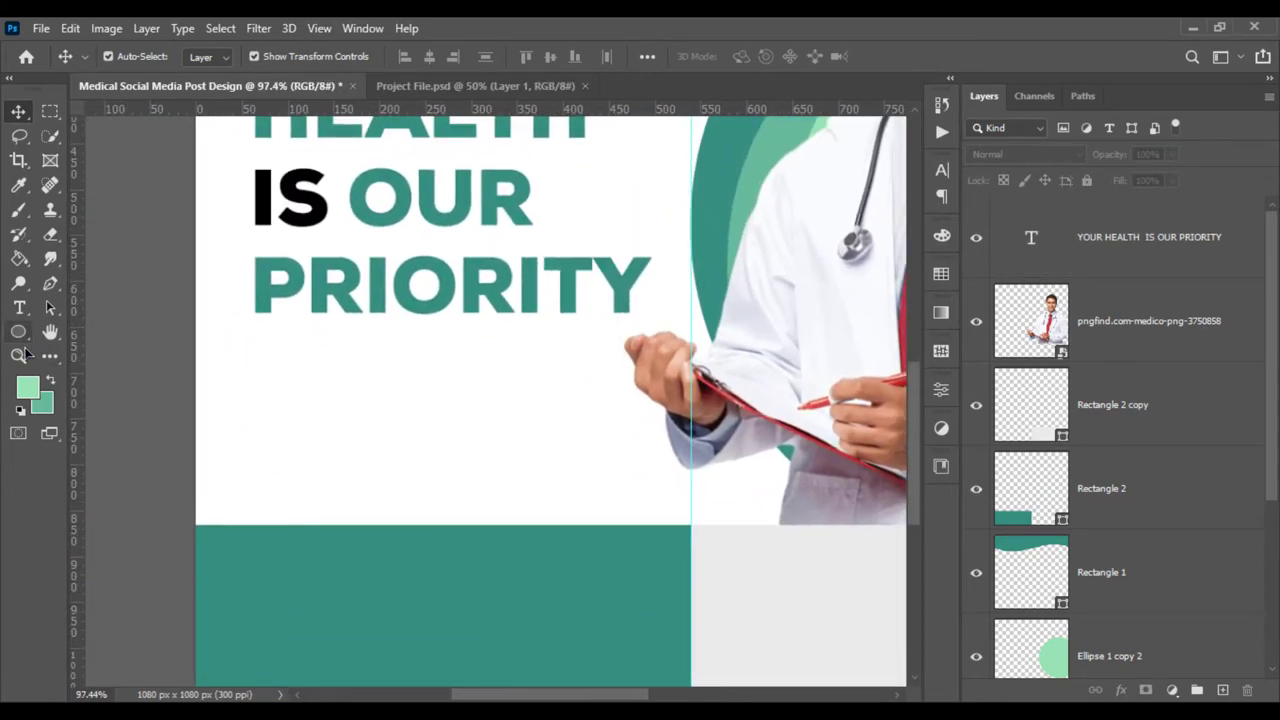
pyautogui.moveTo(18, 331); pyautogui.dragTo(88, 424)
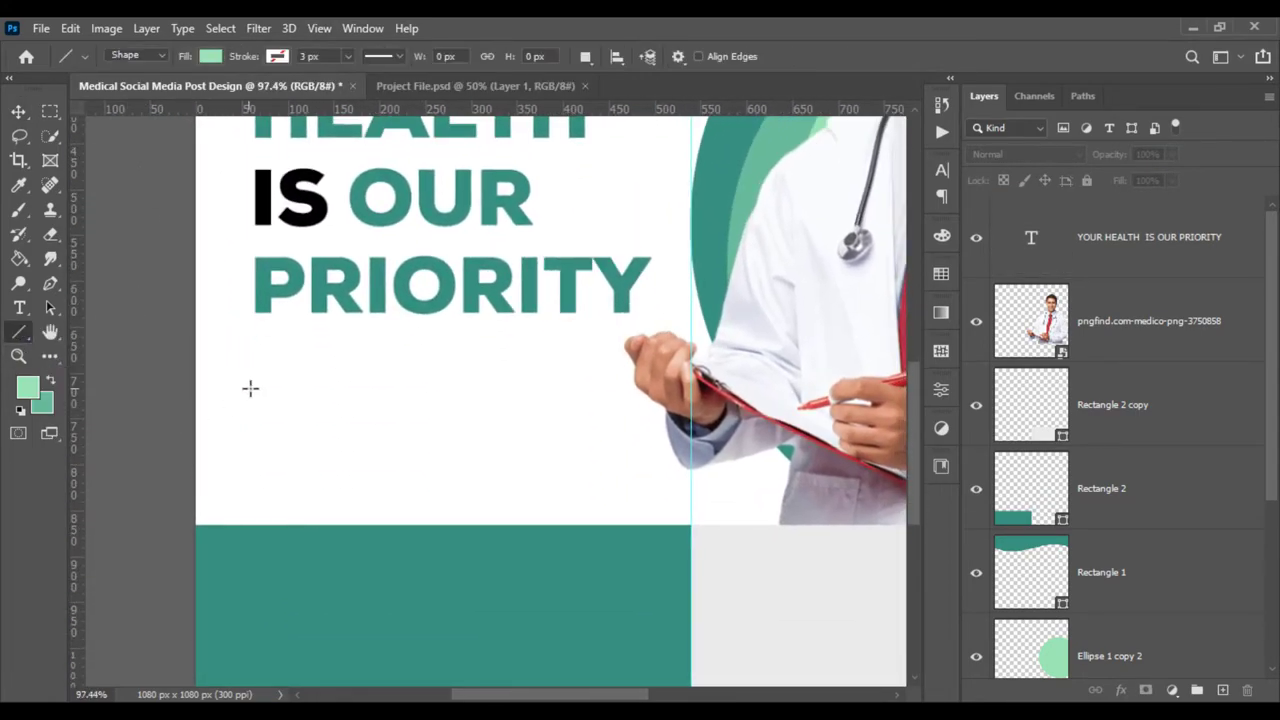
# Draw a horizontal line under the headline with no fill and a teal stroke.
pyautogui.moveTo(262, 385); pyautogui.dragTo(416, 377)
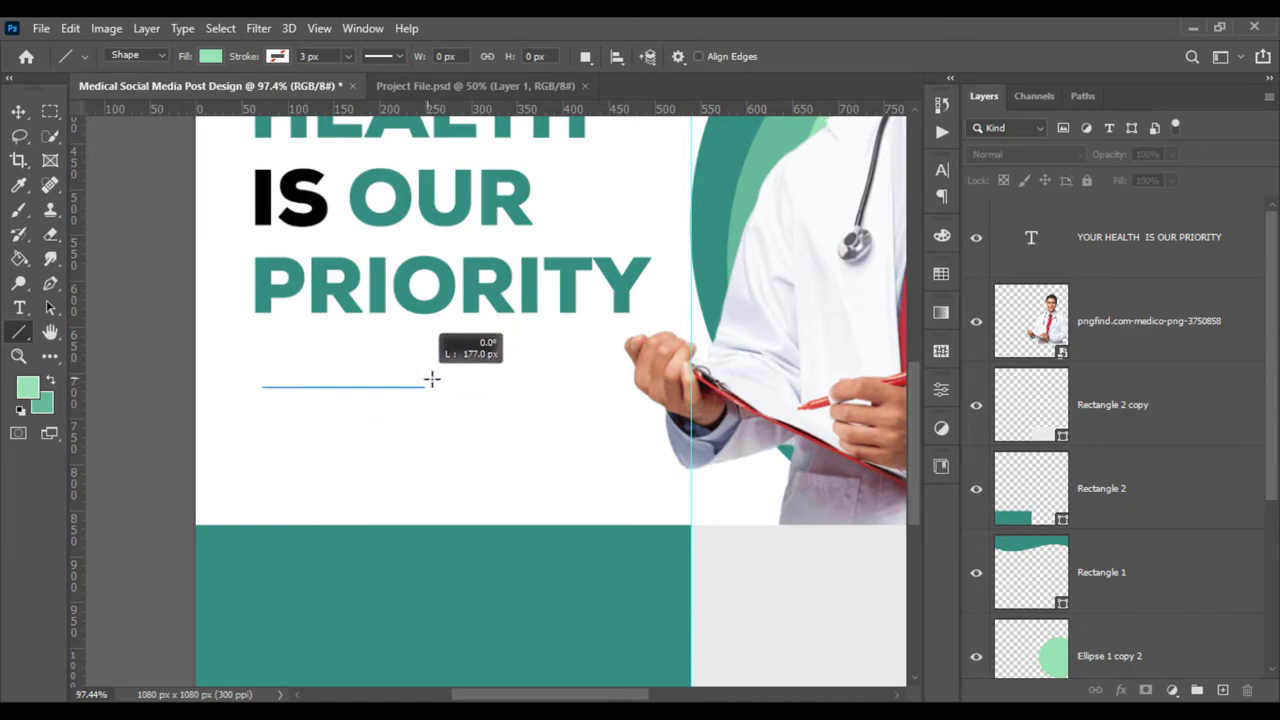
pyautogui.moveTo(416, 377); pyautogui.dragTo(434, 384)
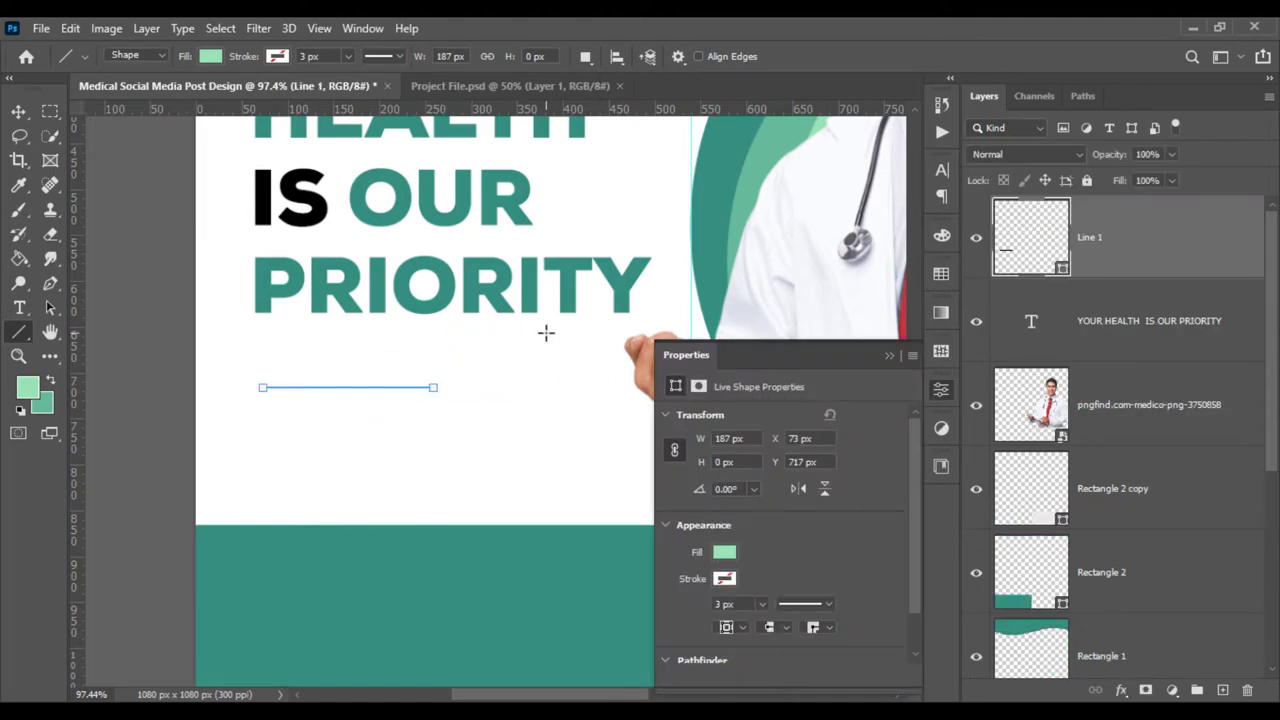
pyautogui.click(728, 552)
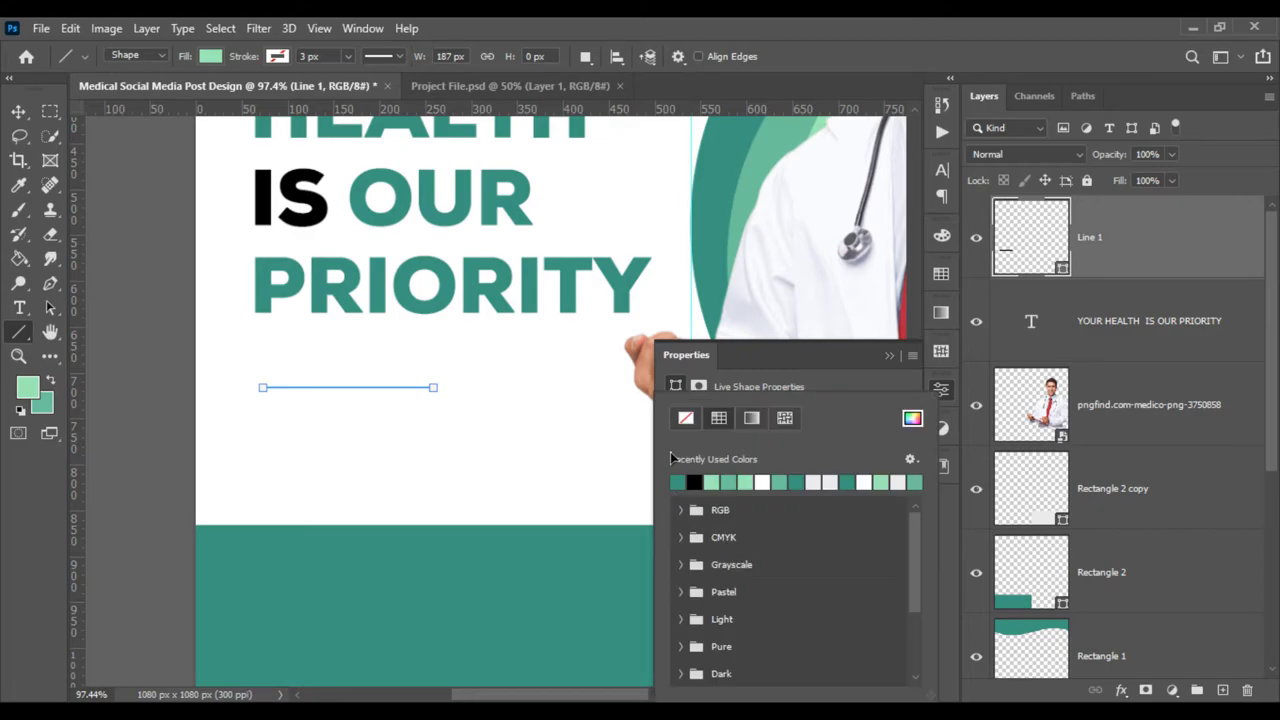
pyautogui.click(685, 418)
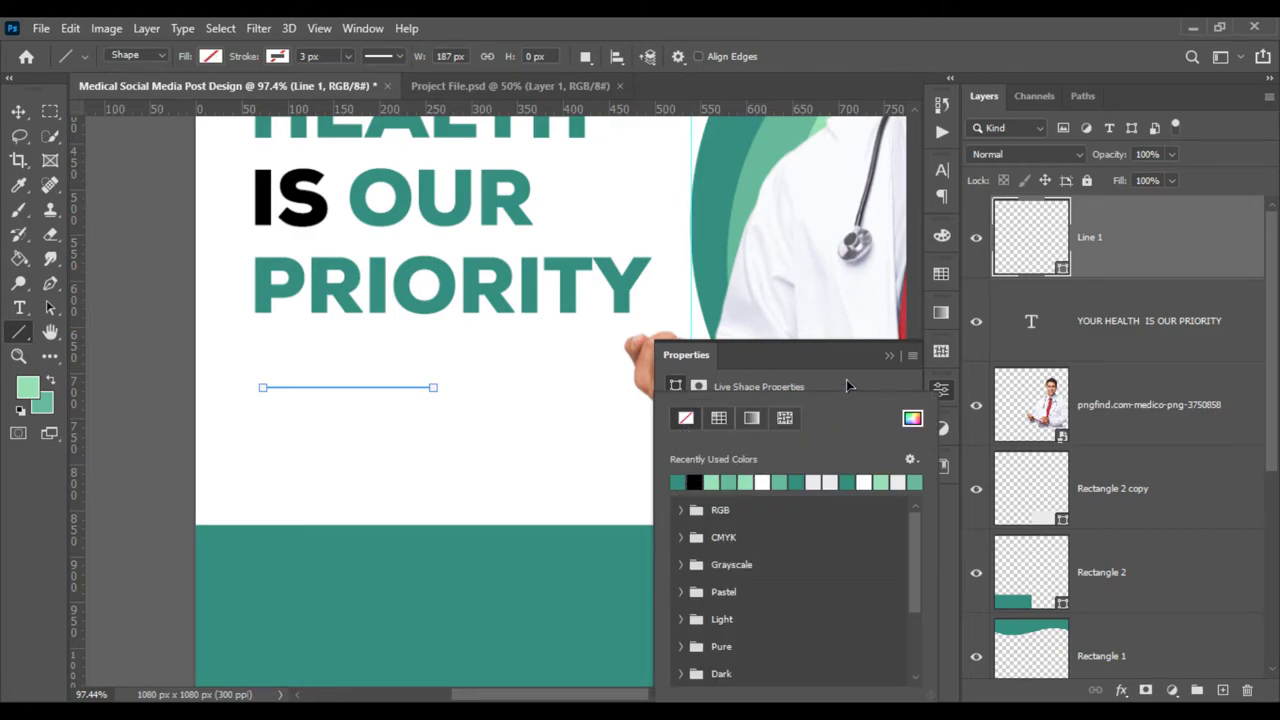
pyautogui.click(846, 385)
pyautogui.click(730, 579)
pyautogui.click(678, 482)
pyautogui.click(786, 358)
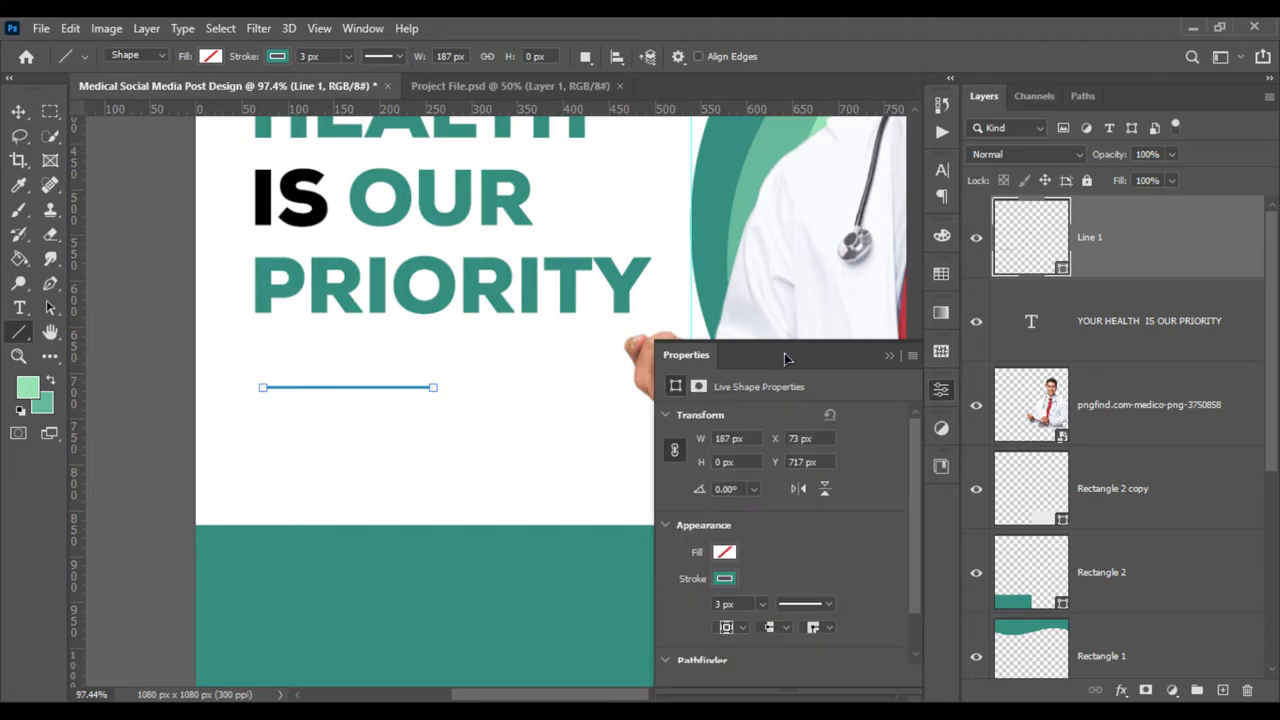
# Thicken the line's stroke to 7.41 px and left-align it under PRIORITY.
pyautogui.click(763, 605)
pyautogui.moveTo(762, 627); pyautogui.dragTo(765, 630)
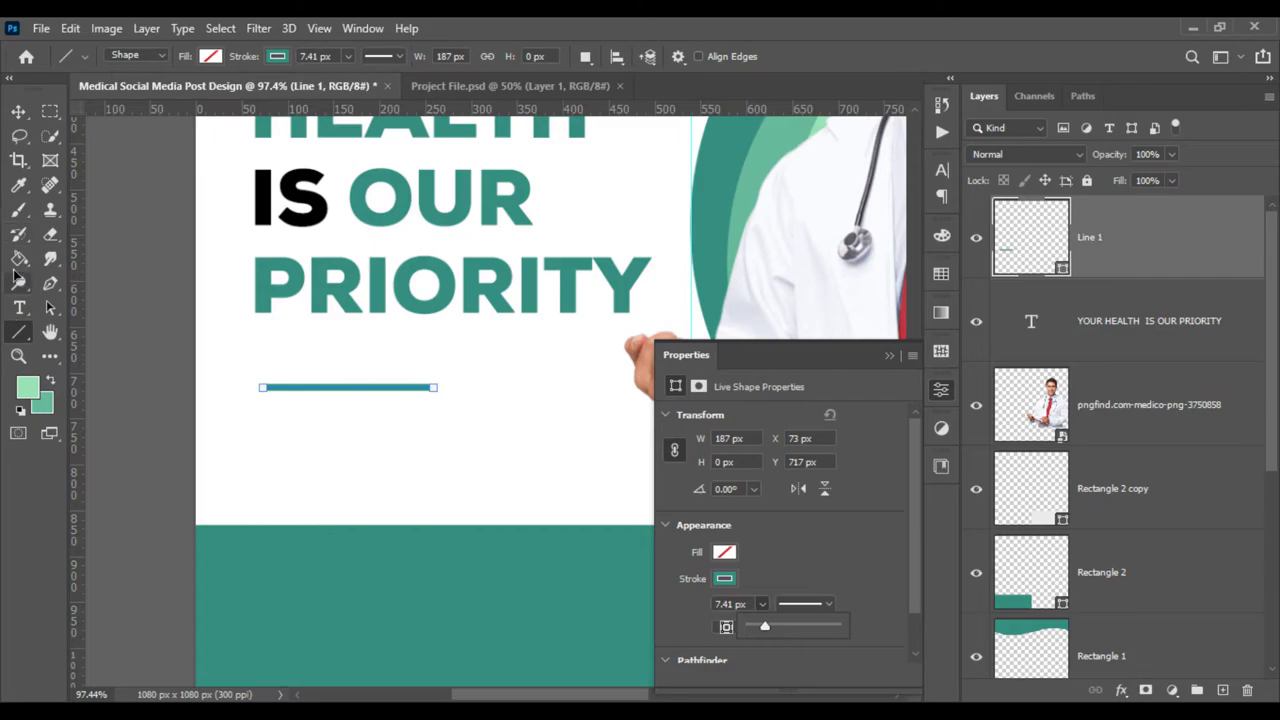
pyautogui.click(18, 111)
pyautogui.moveTo(276, 385)
pyautogui.mouseDown()
pyautogui.moveTo(298, 379)
pyautogui.moveTo(294, 346)
pyautogui.mouseUp()
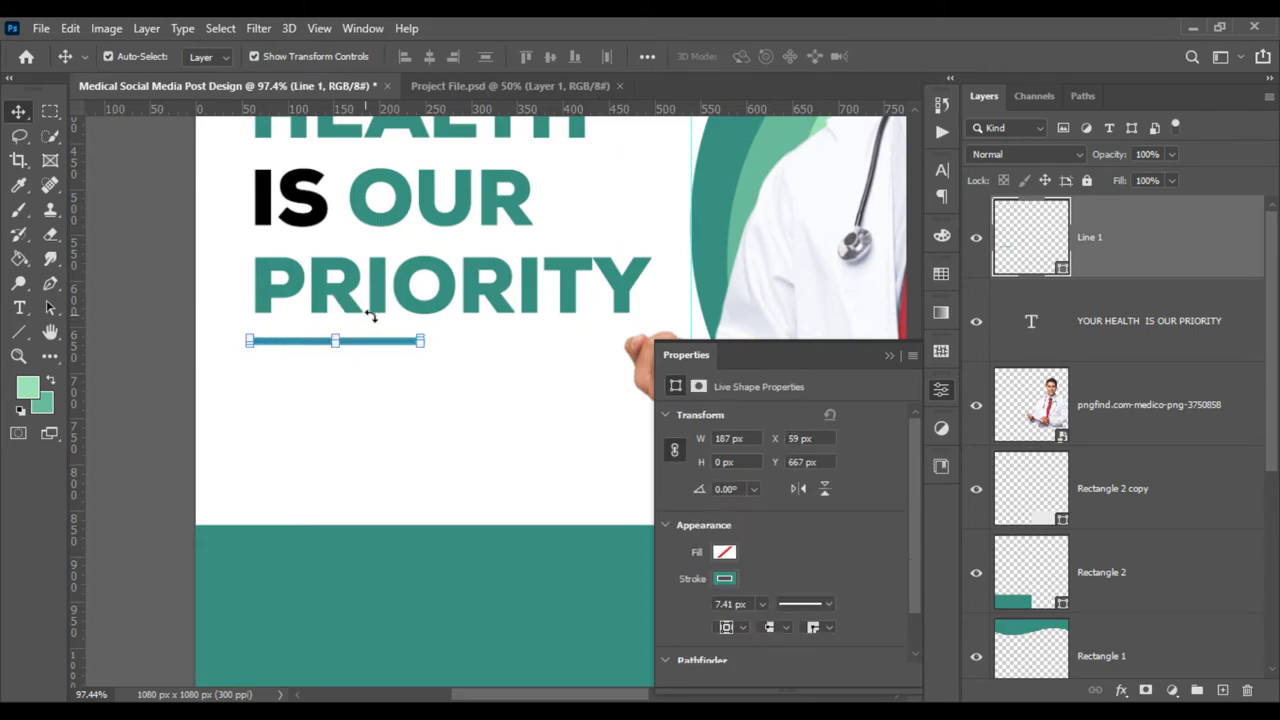
pyautogui.click(405, 57)
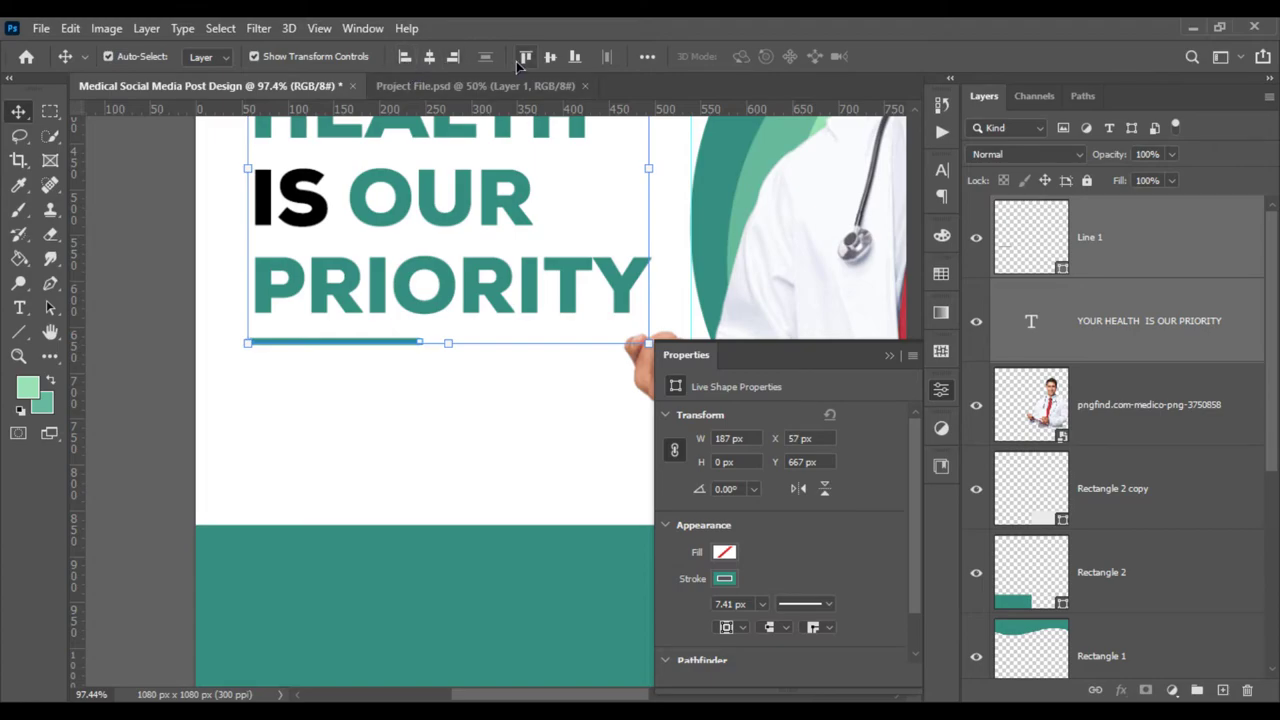
pyautogui.click(155, 265)
pyautogui.hotkey('ctrl', '-')
# Paste the Lorem ipsum paragraph below the teal line and stretch the headline block slightly taller.
pyautogui.hotkey('ctrl', '0')
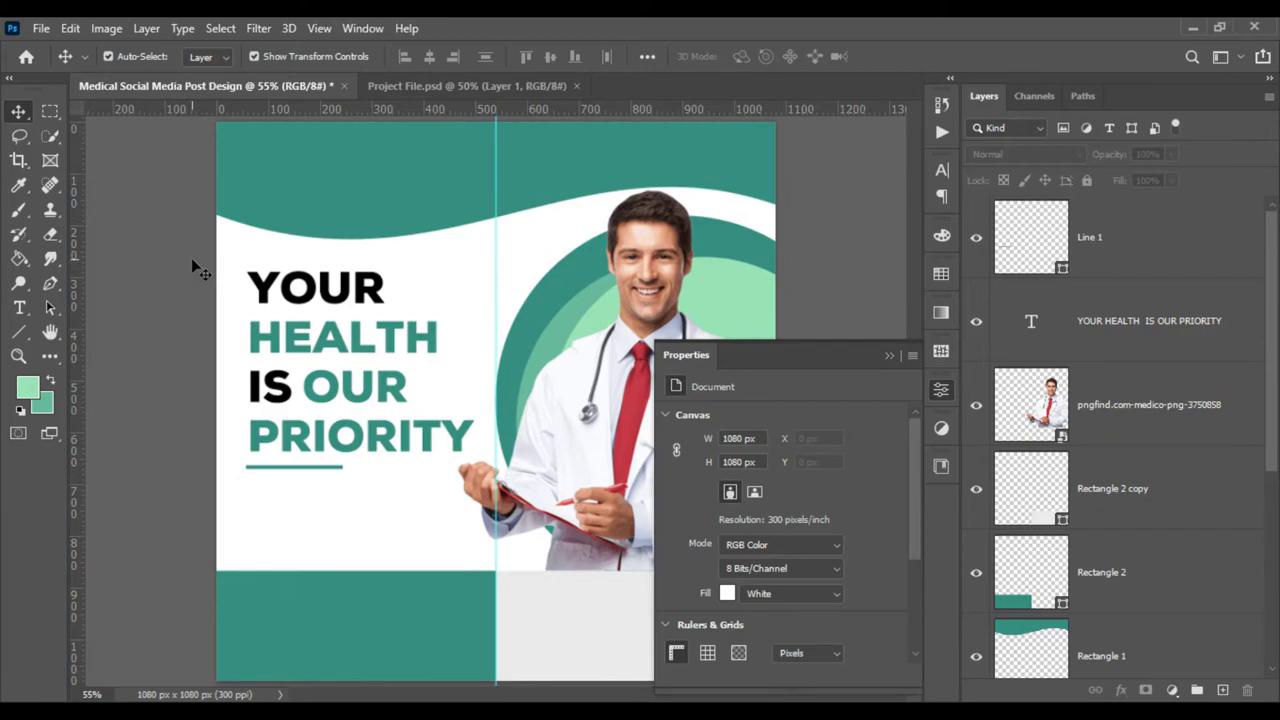
pyautogui.hotkey('ctrl', 'v')
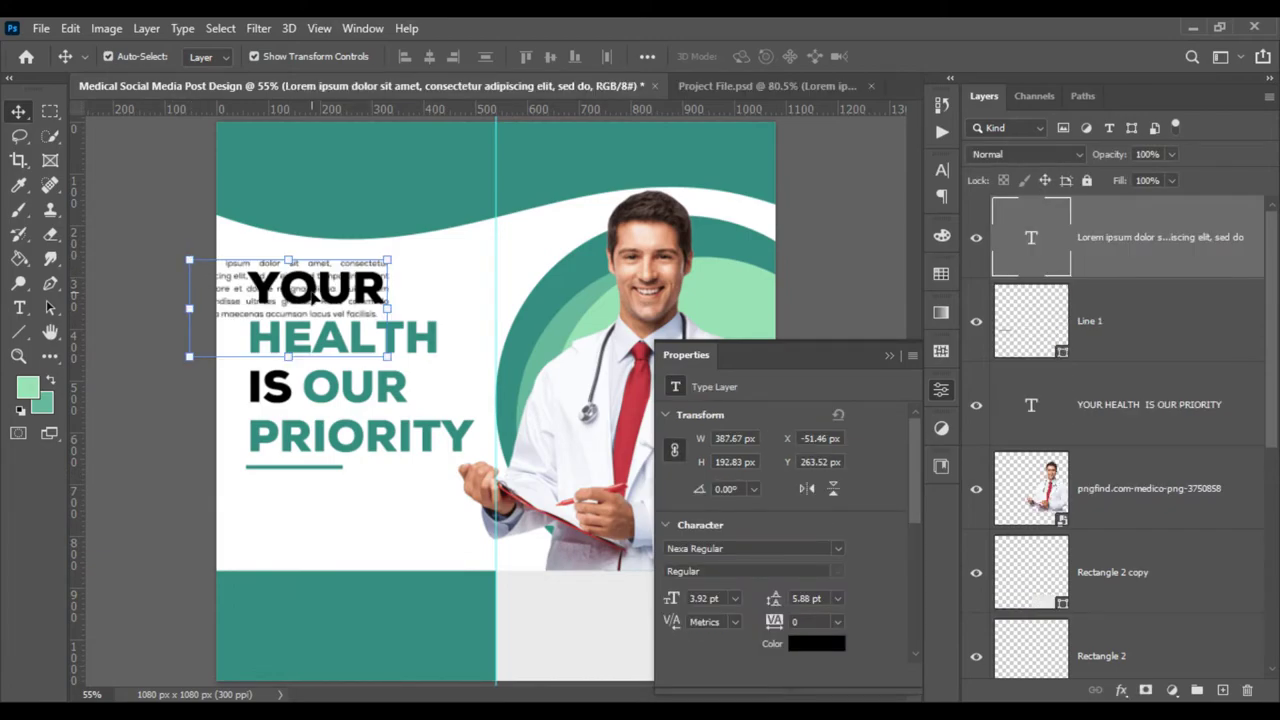
pyautogui.moveTo(303, 292)
pyautogui.mouseDown()
pyautogui.moveTo(357, 519)
pyautogui.moveTo(370, 521)
pyautogui.mouseUp()
pyautogui.keyDown('shift'); pyautogui.click(1128, 400); pyautogui.keyUp('shift')
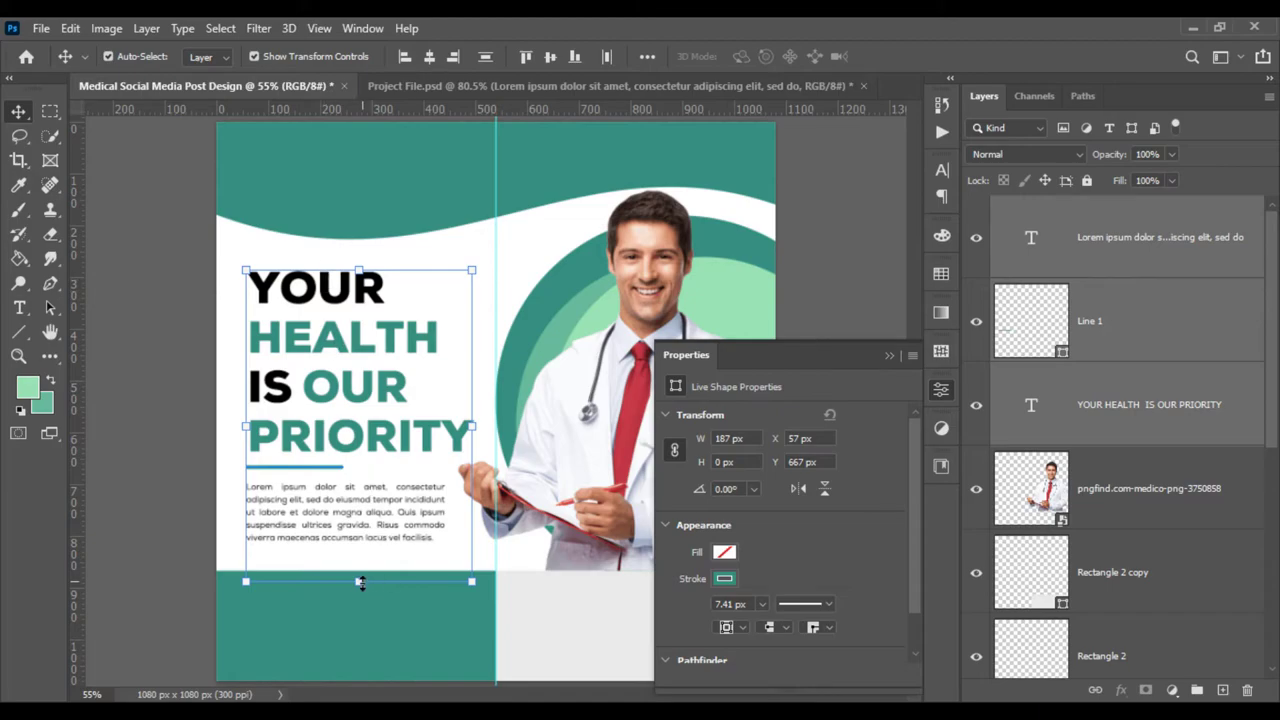
pyautogui.moveTo(361, 583); pyautogui.dragTo(359, 587)
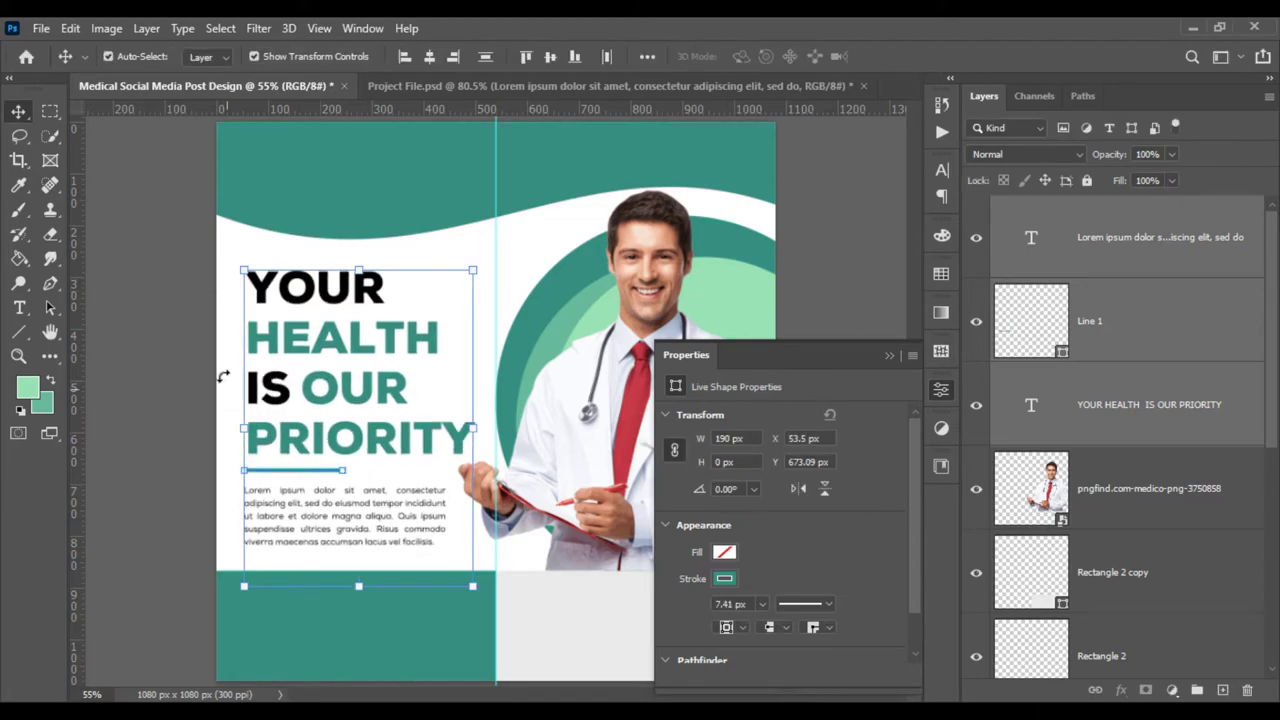
pyautogui.click(171, 334)
pyautogui.scroll(1, 280, 349)
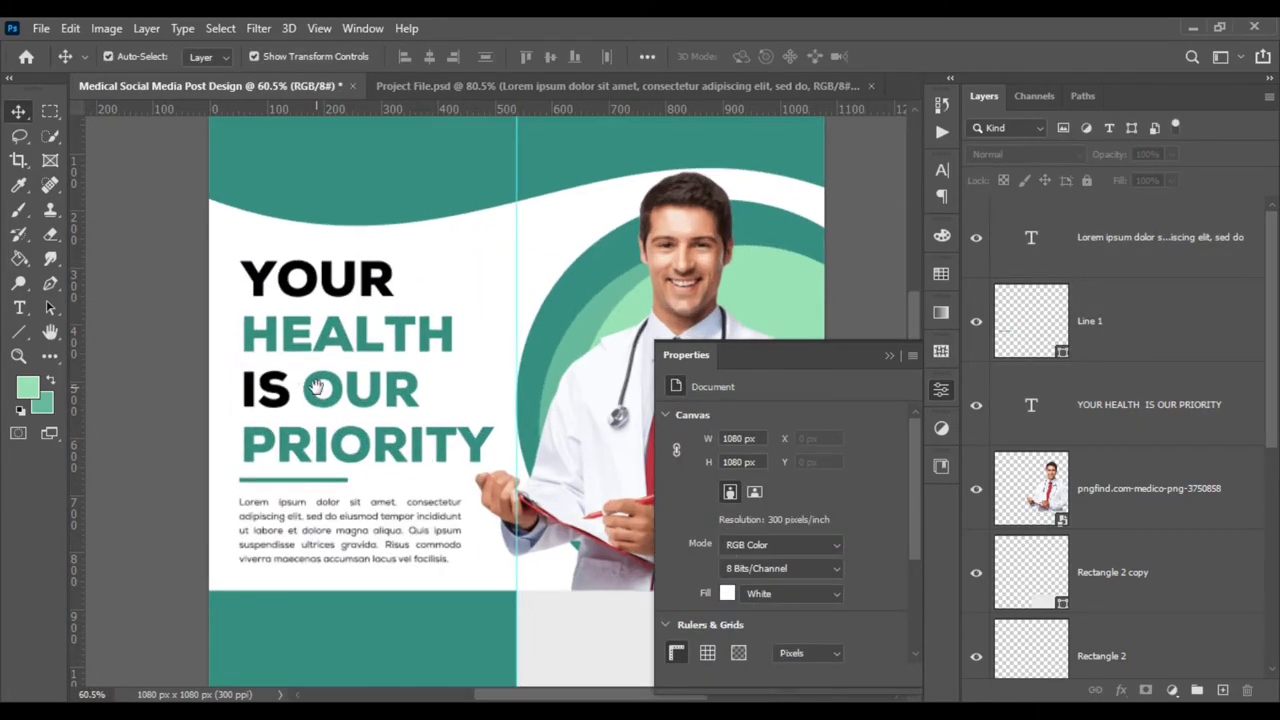
# Select all three teal circles behind the doctor.
pyautogui.moveTo(314, 388); pyautogui.dragTo(293, 224)
pyautogui.click(890, 356)
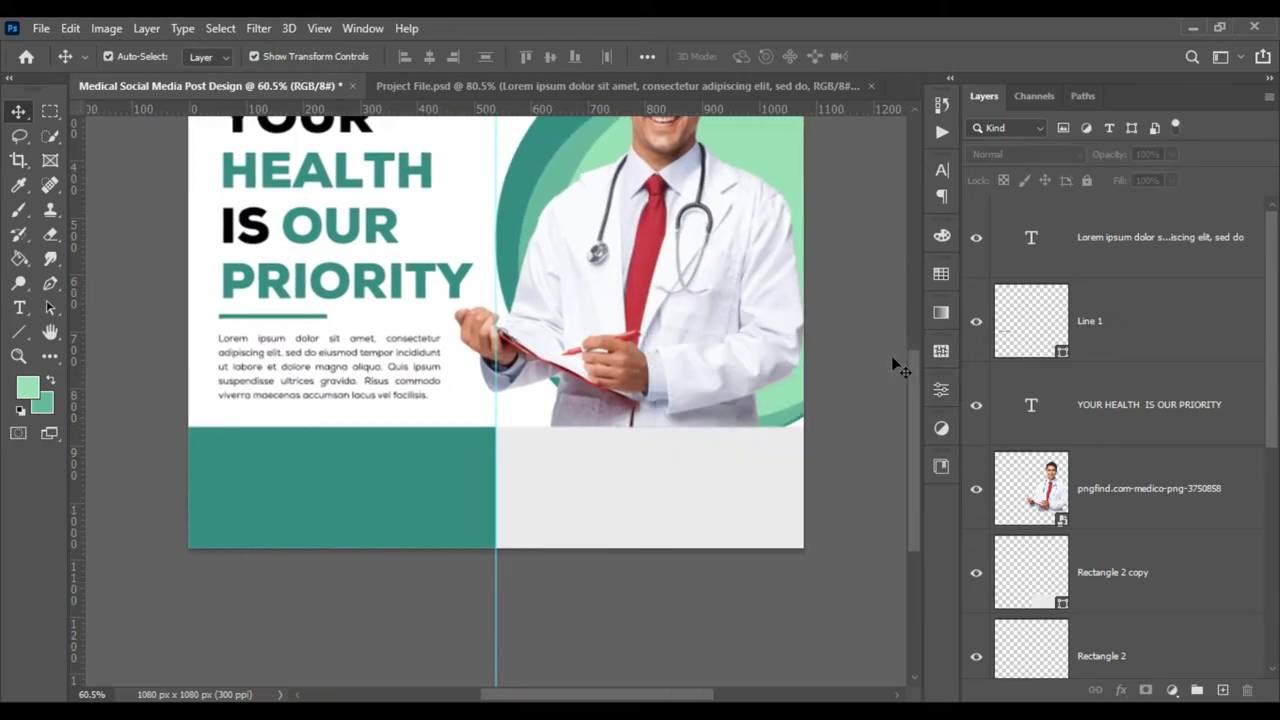
pyautogui.scroll(-4, 663, 371)
pyautogui.scroll(2, 668, 373)
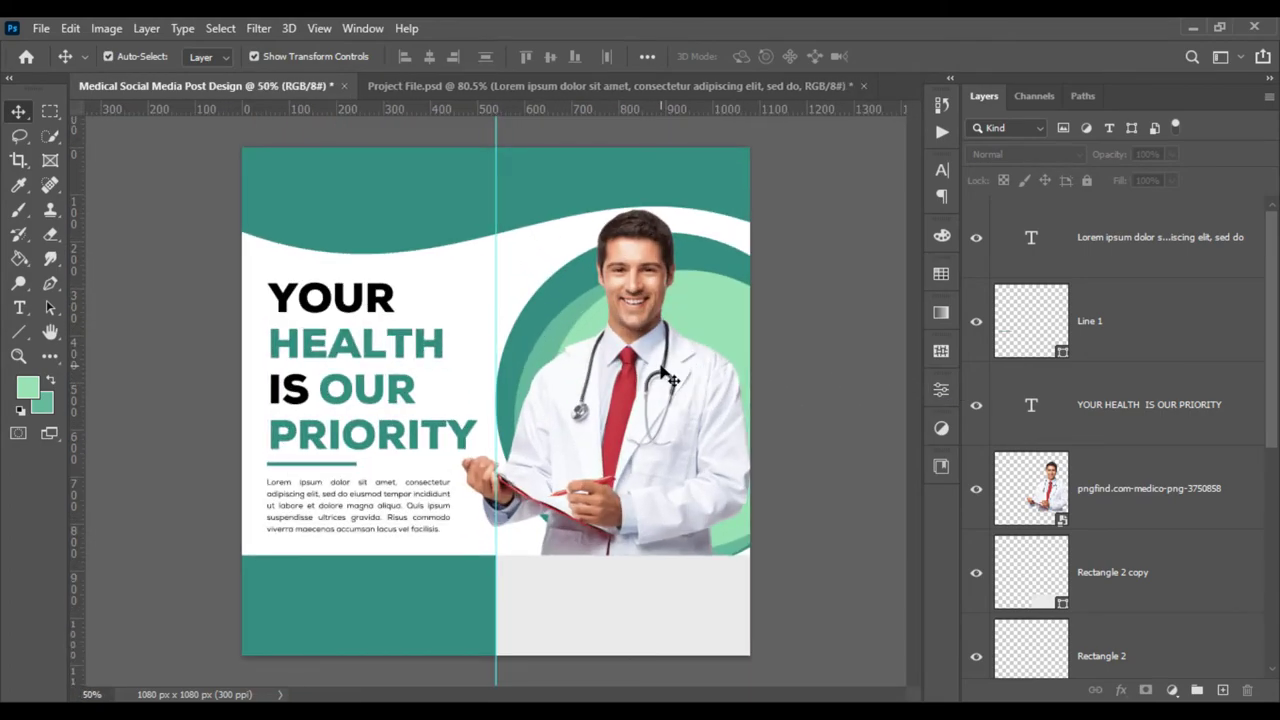
pyautogui.click(714, 298)
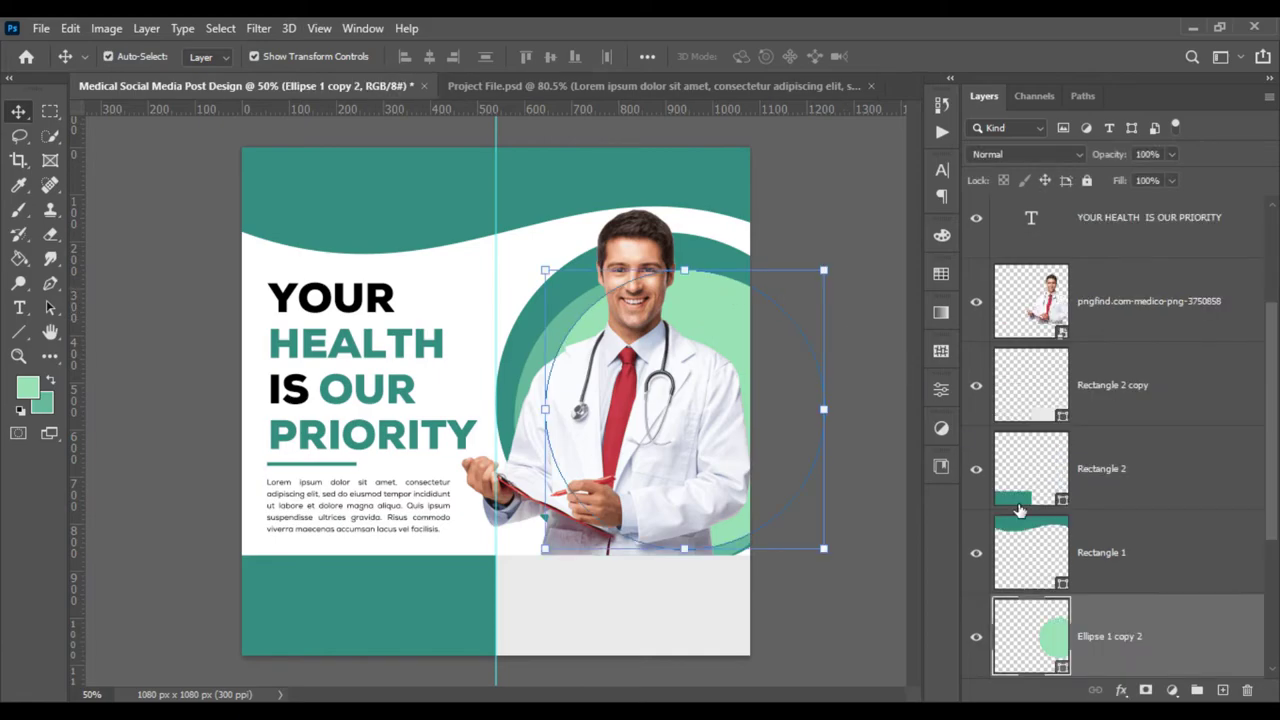
pyautogui.scroll(-3, 1127, 597)
pyautogui.keyDown('shift'); pyautogui.click(1121, 566); pyautogui.keyUp('shift')
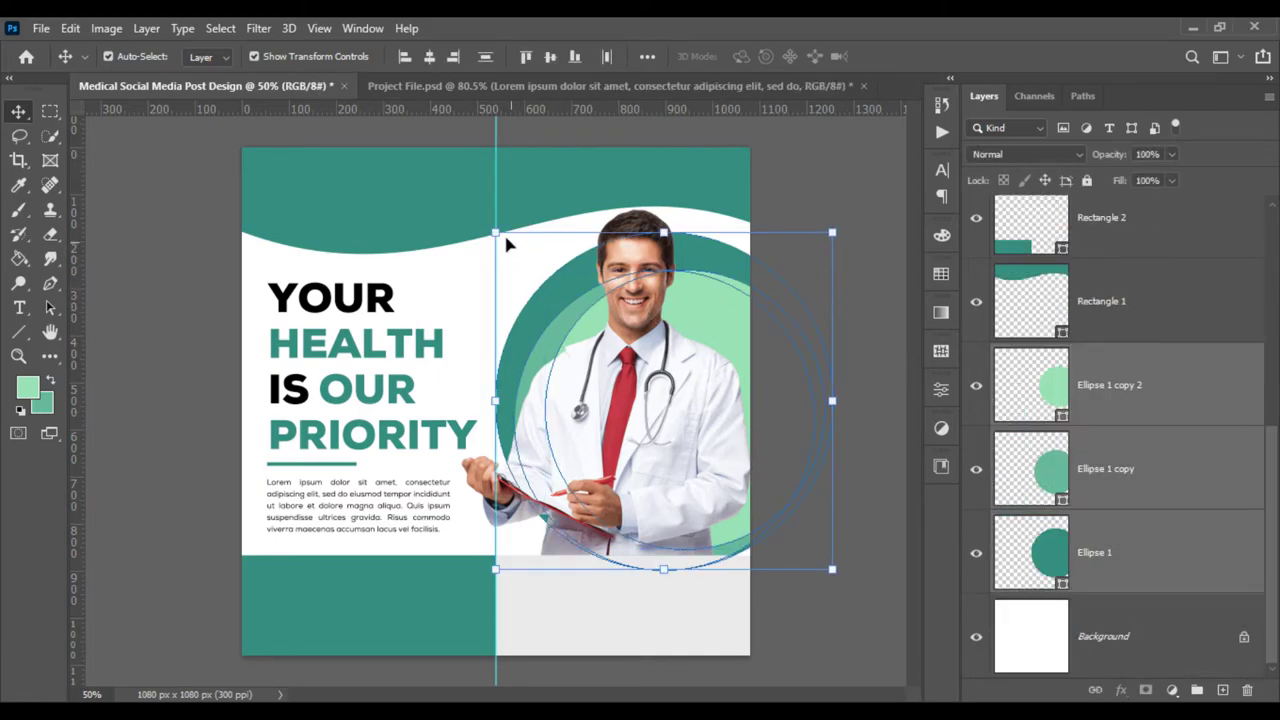
# Scale the three circles down slightly and nudge them into place.
pyautogui.moveTo(492, 226); pyautogui.dragTo(464, 201)
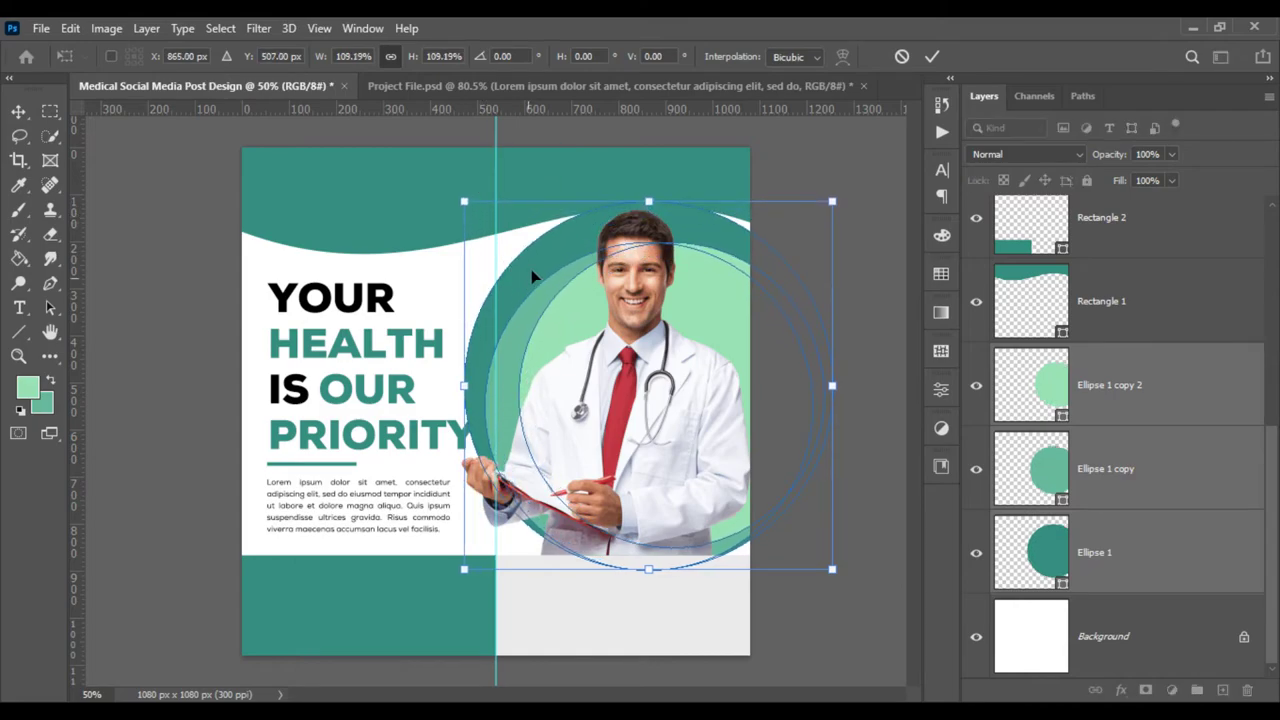
pyautogui.moveTo(532, 276); pyautogui.dragTo(533, 290)
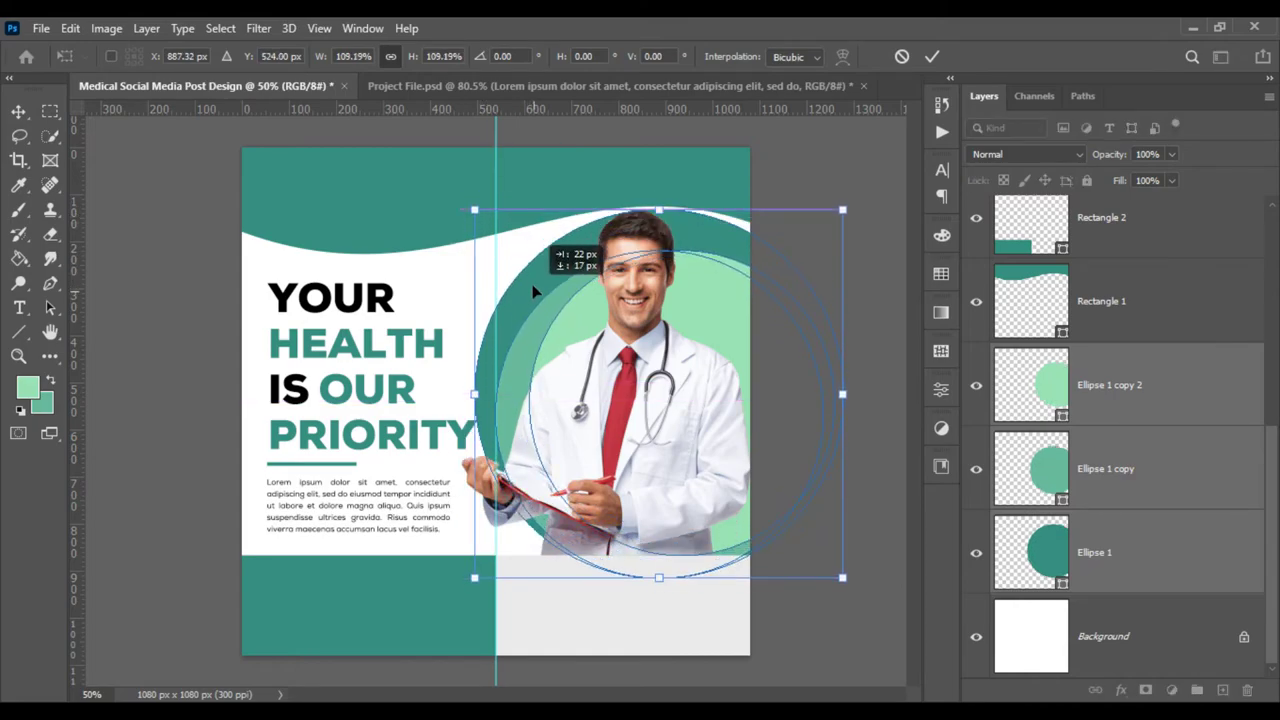
pyautogui.moveTo(660, 205); pyautogui.dragTo(660, 219)
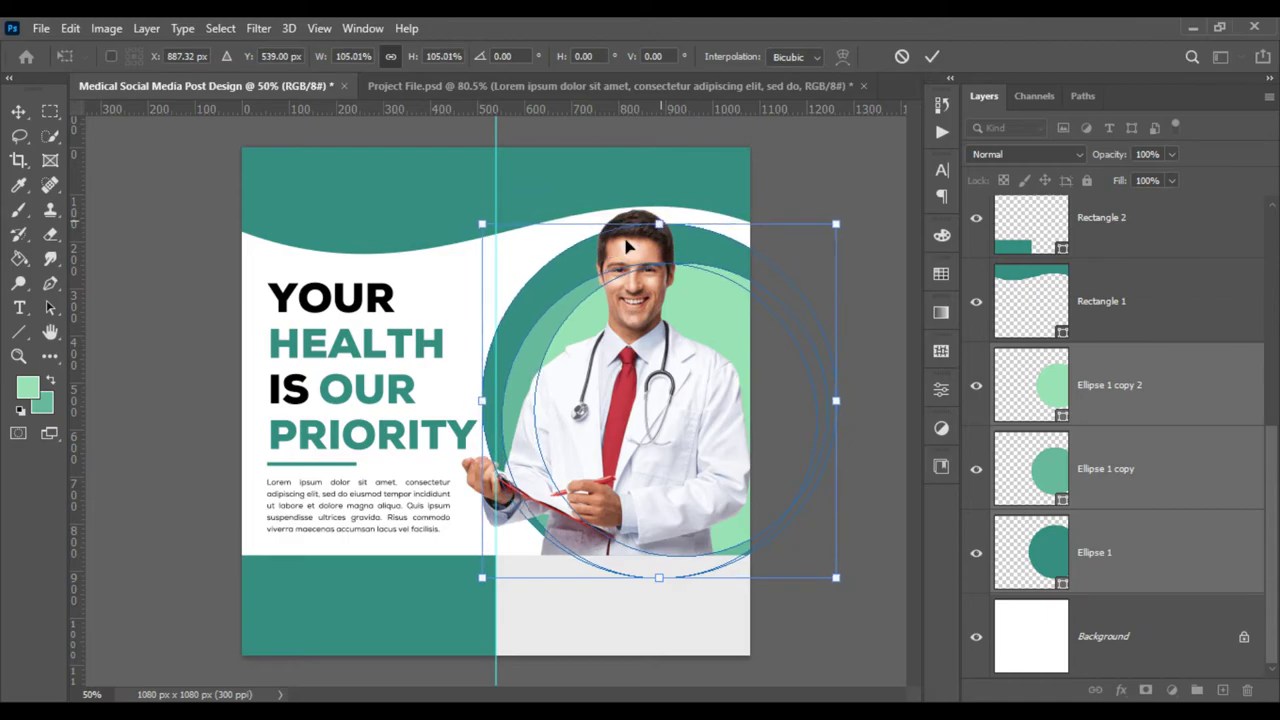
pyautogui.moveTo(566, 297); pyautogui.dragTo(560, 287)
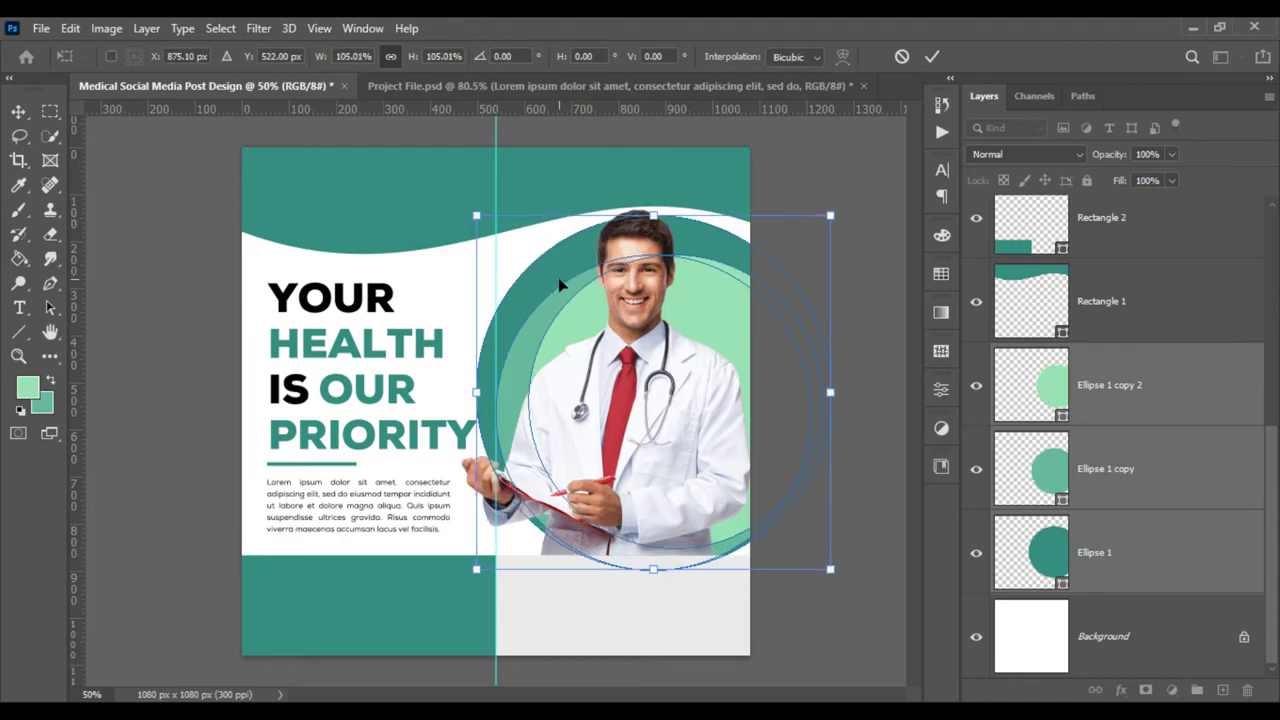
pyautogui.press('Return')
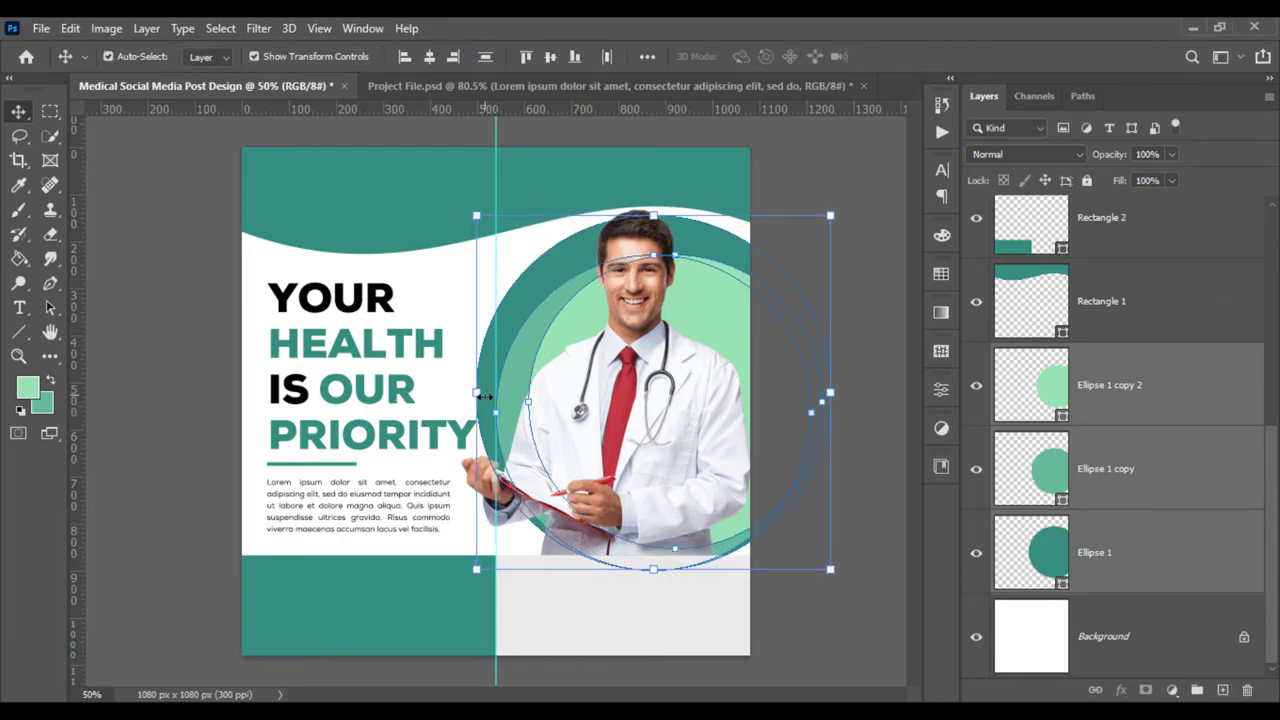
pyautogui.hotkey('ctrl', 't')
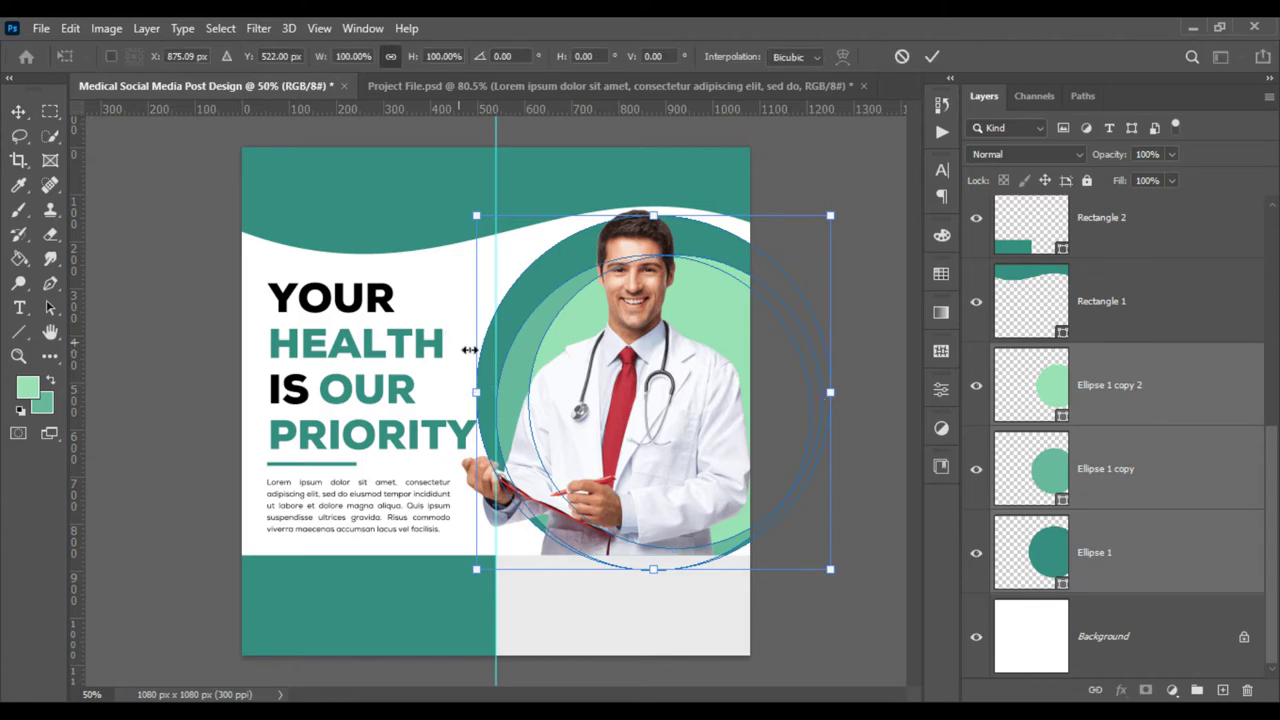
pyautogui.press('Return')
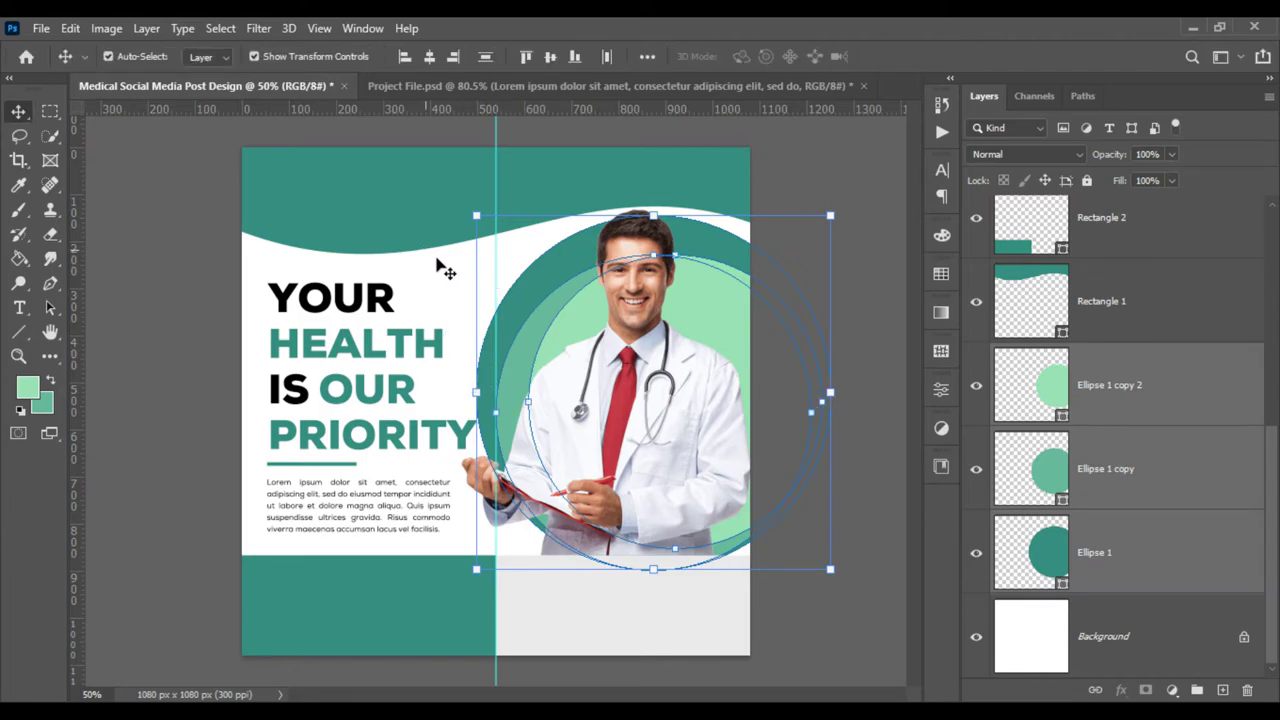
# Refit the dark outer Ellipse 1 circle to about 737 px wide.
pyautogui.click(495, 300)
pyautogui.click(528, 318)
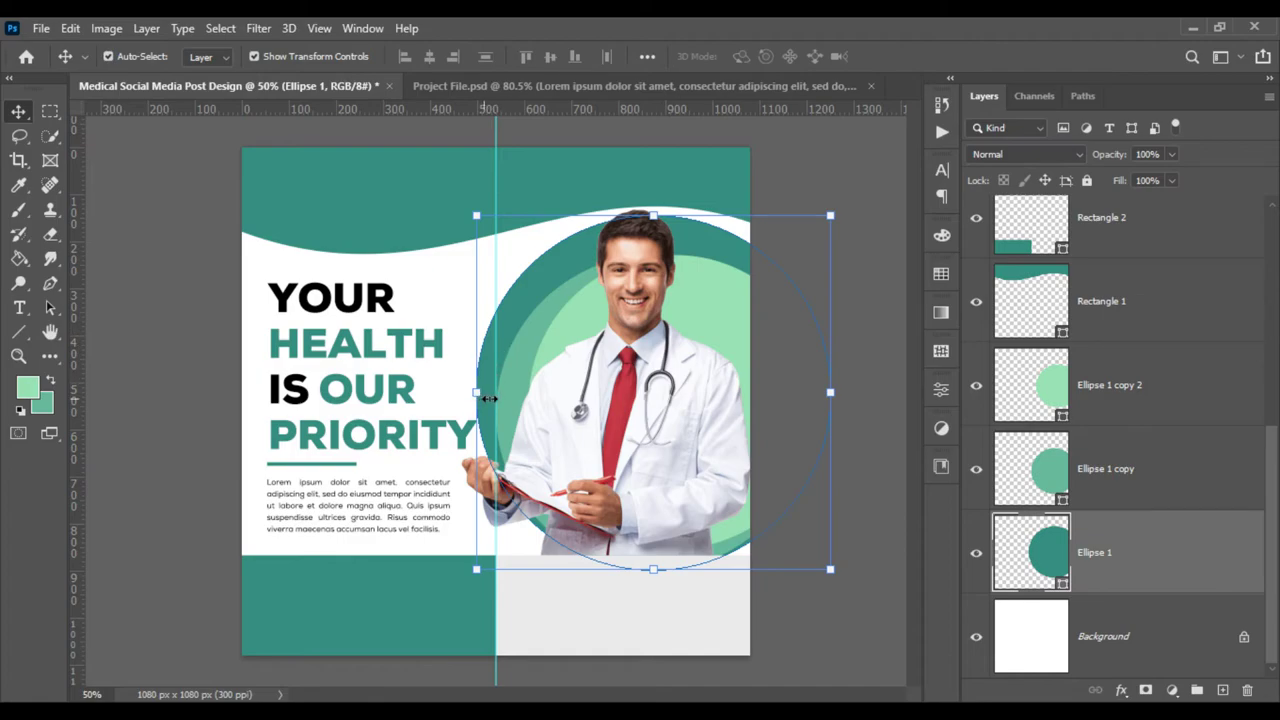
pyautogui.moveTo(489, 398); pyautogui.dragTo(496, 396)
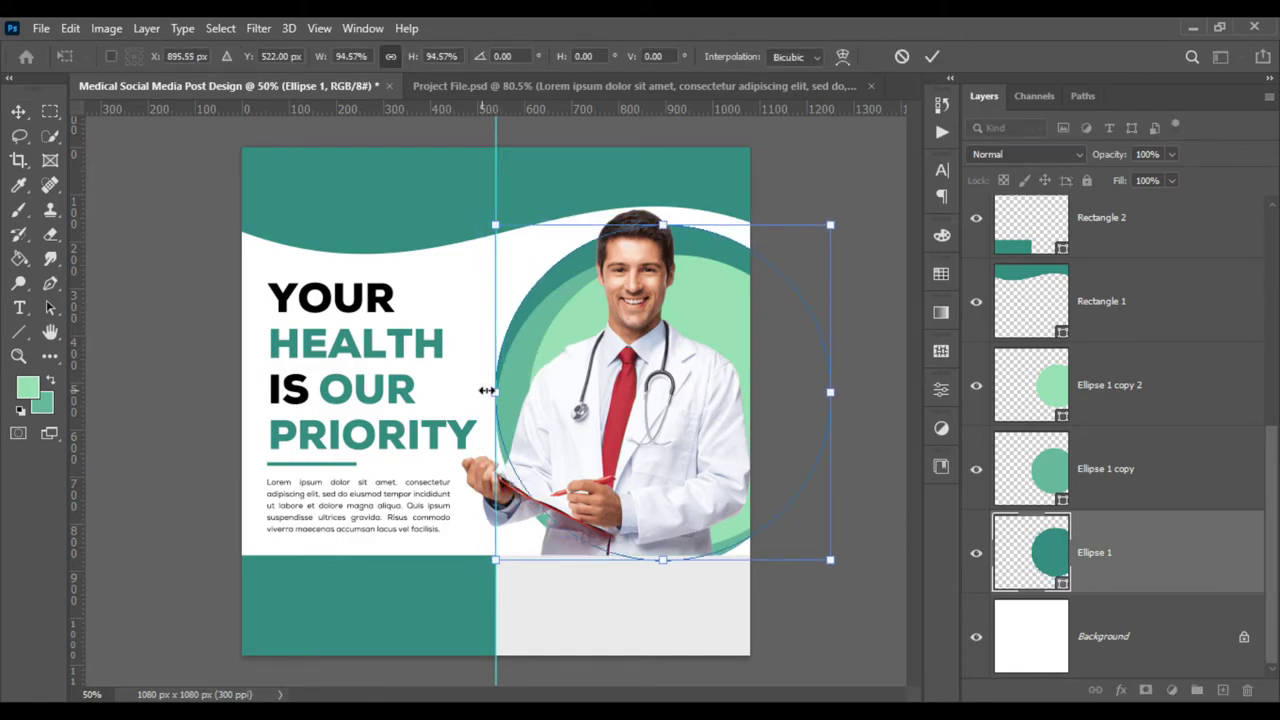
pyautogui.moveTo(483, 390); pyautogui.dragTo(478, 388)
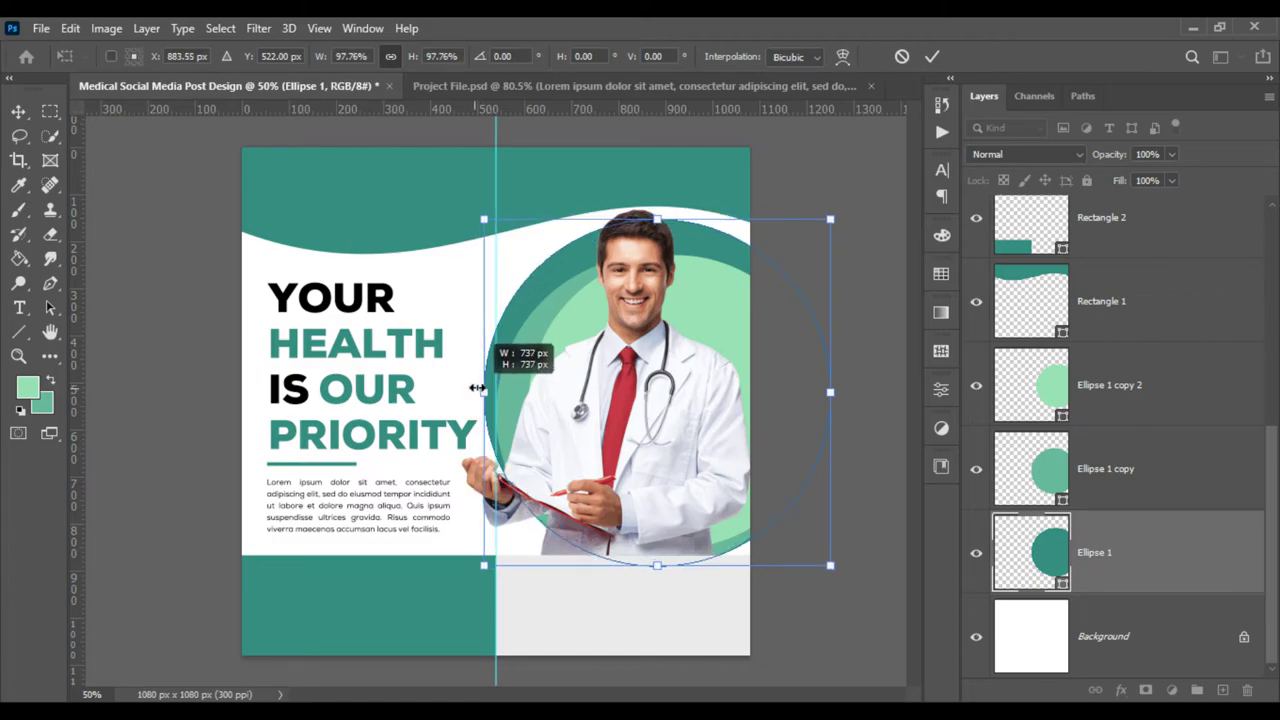
pyautogui.press('Return')
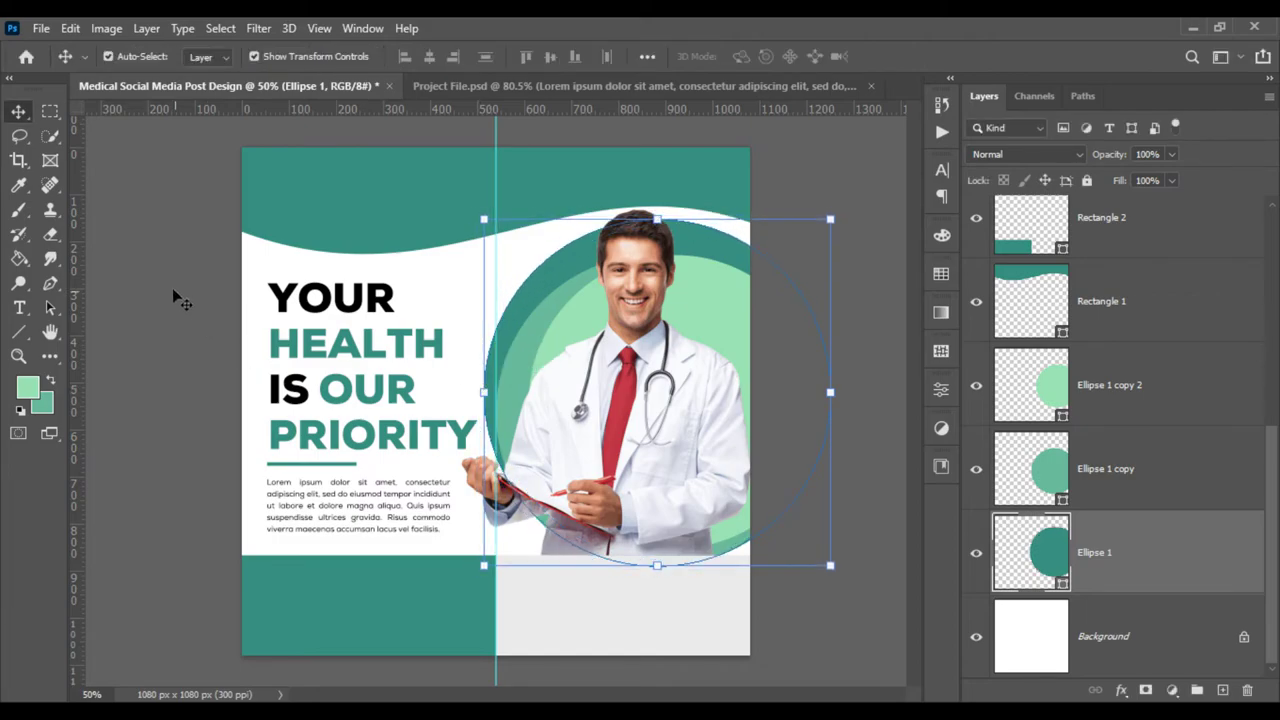
pyautogui.click(200, 318)
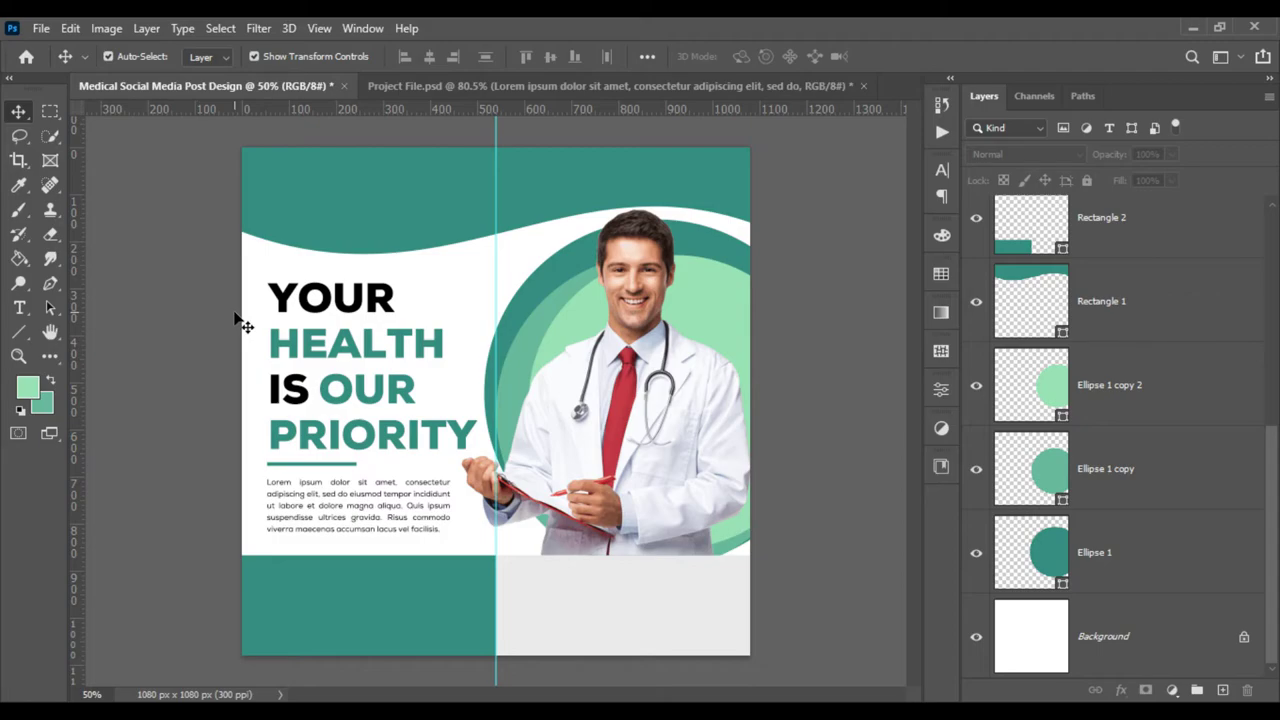
# Place the medical-equipment photo as embedded and stack it just above the background.
pyautogui.click(41, 28)
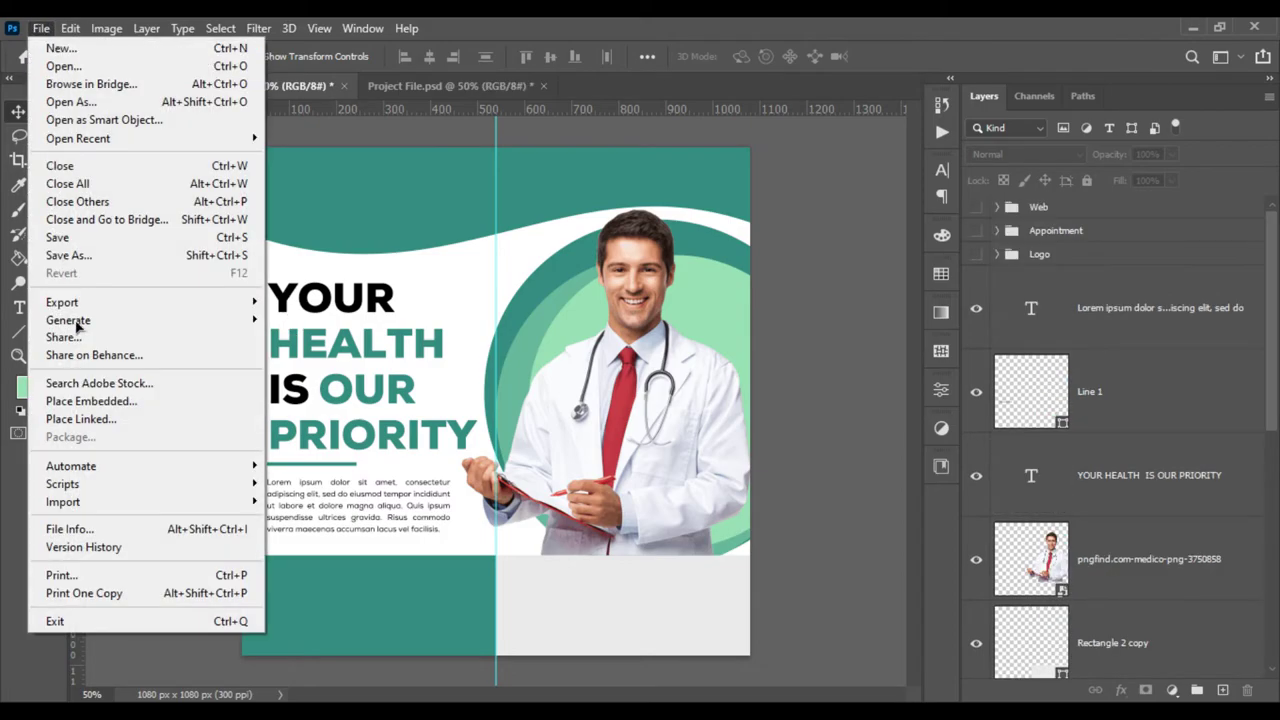
pyautogui.click(91, 401)
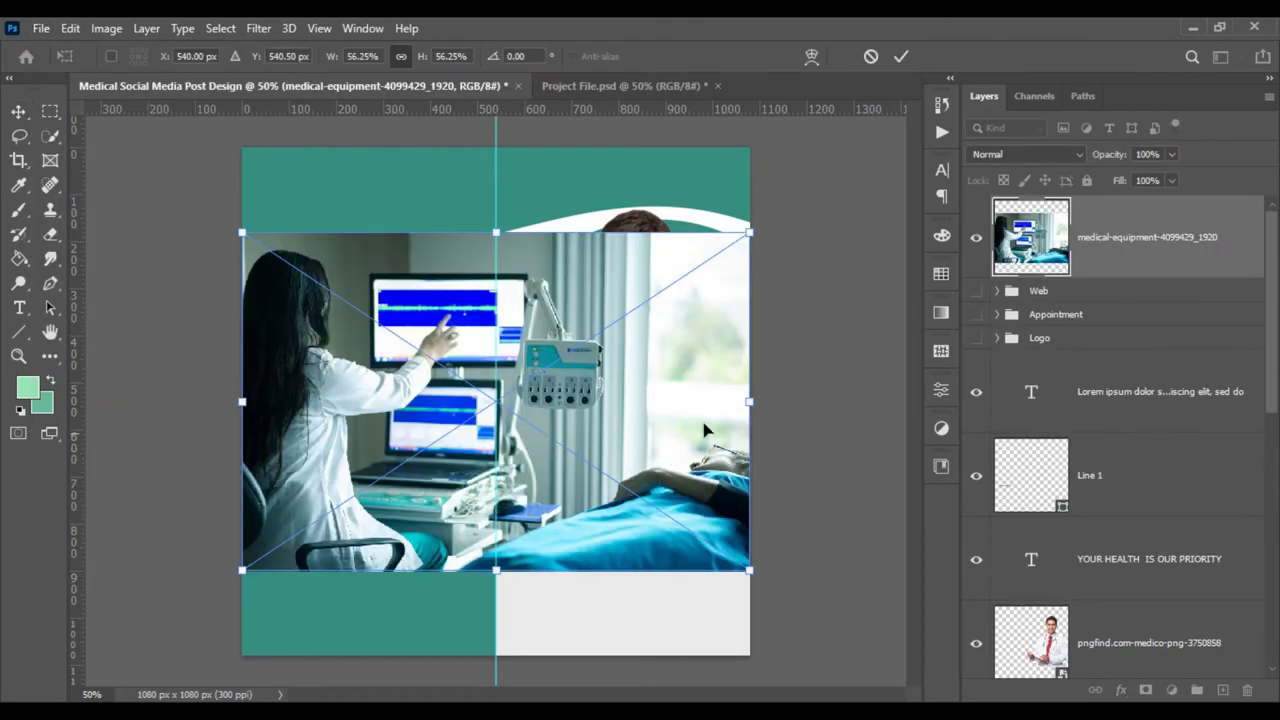
pyautogui.moveTo(1152, 262); pyautogui.dragTo(1150, 268)
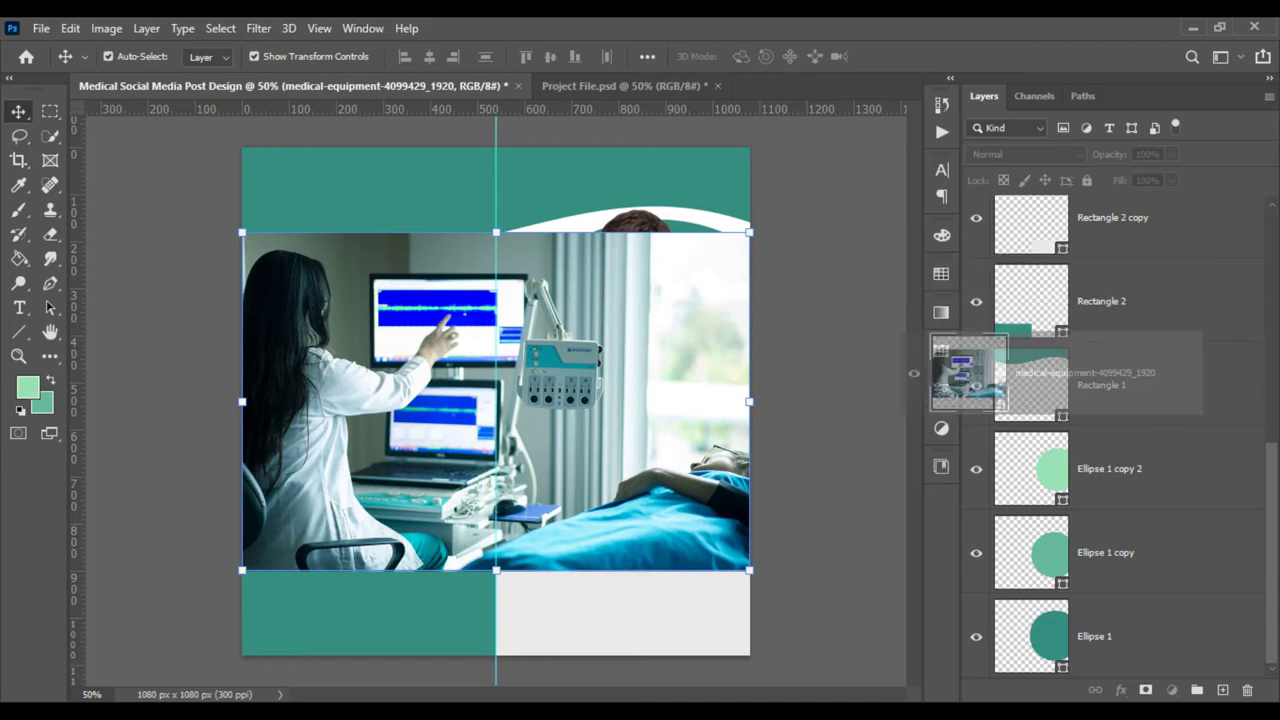
pyautogui.moveTo(1150, 262)
pyautogui.mouseDown()
pyautogui.moveTo(1088, 380)
pyautogui.moveTo(1120, 621)
pyautogui.moveTo(1110, 601)
pyautogui.mouseUp()
pyautogui.moveTo(1118, 492); pyautogui.dragTo(1107, 594)
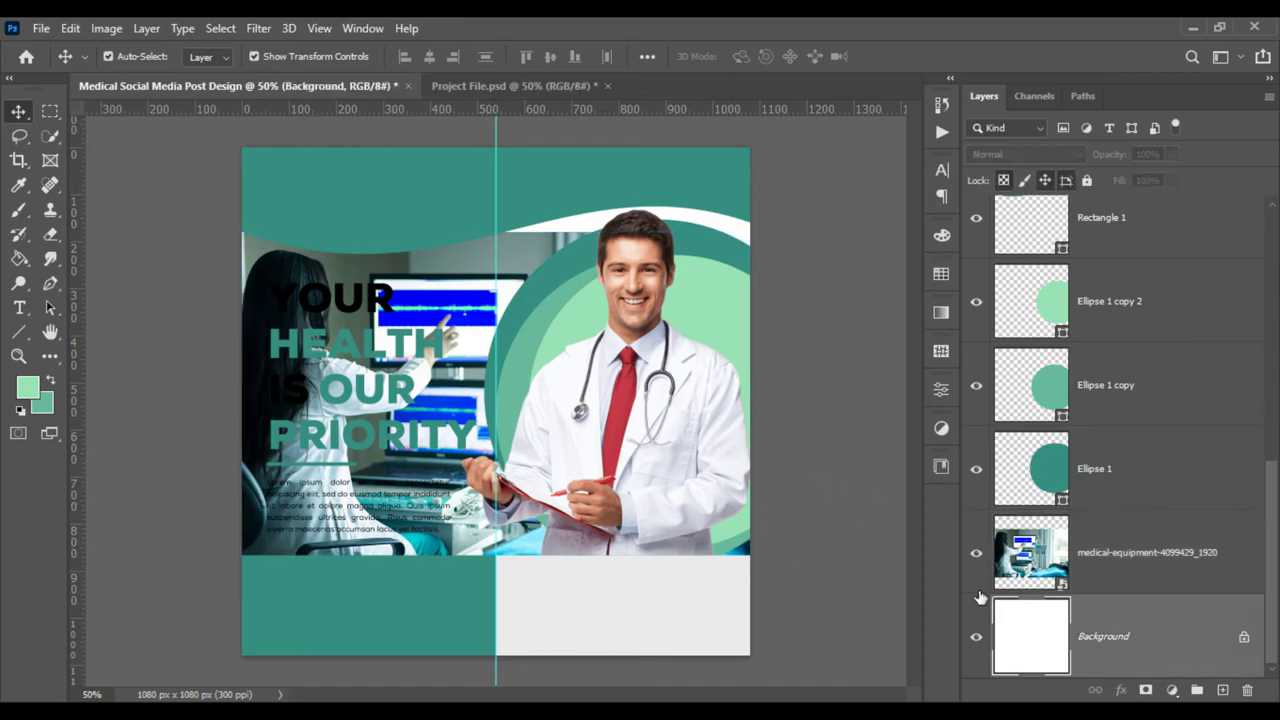
# Hide the medical-equipment photo and unlock the white Background layer.
pyautogui.click(1120, 652)
pyautogui.click(977, 556)
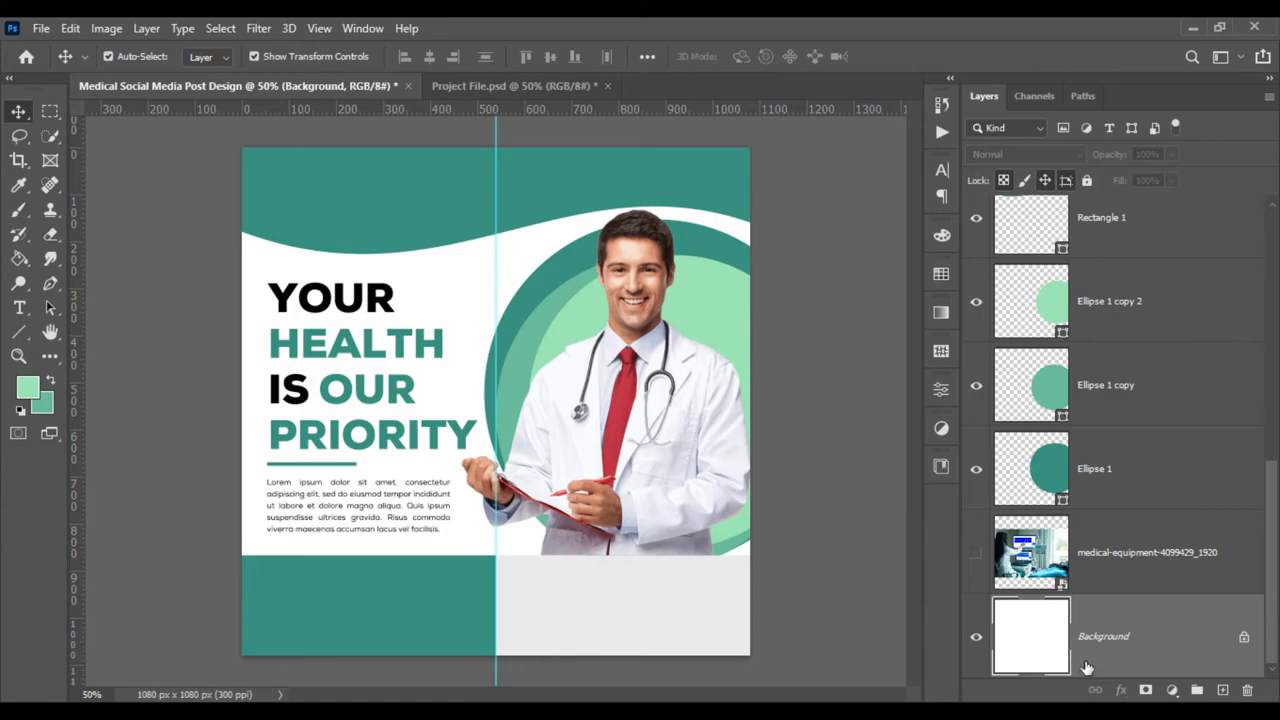
pyautogui.click(1247, 640)
# Delete Background and draw a full-canvas rectangle at the bottom of the stack.
pyautogui.press('Delete')
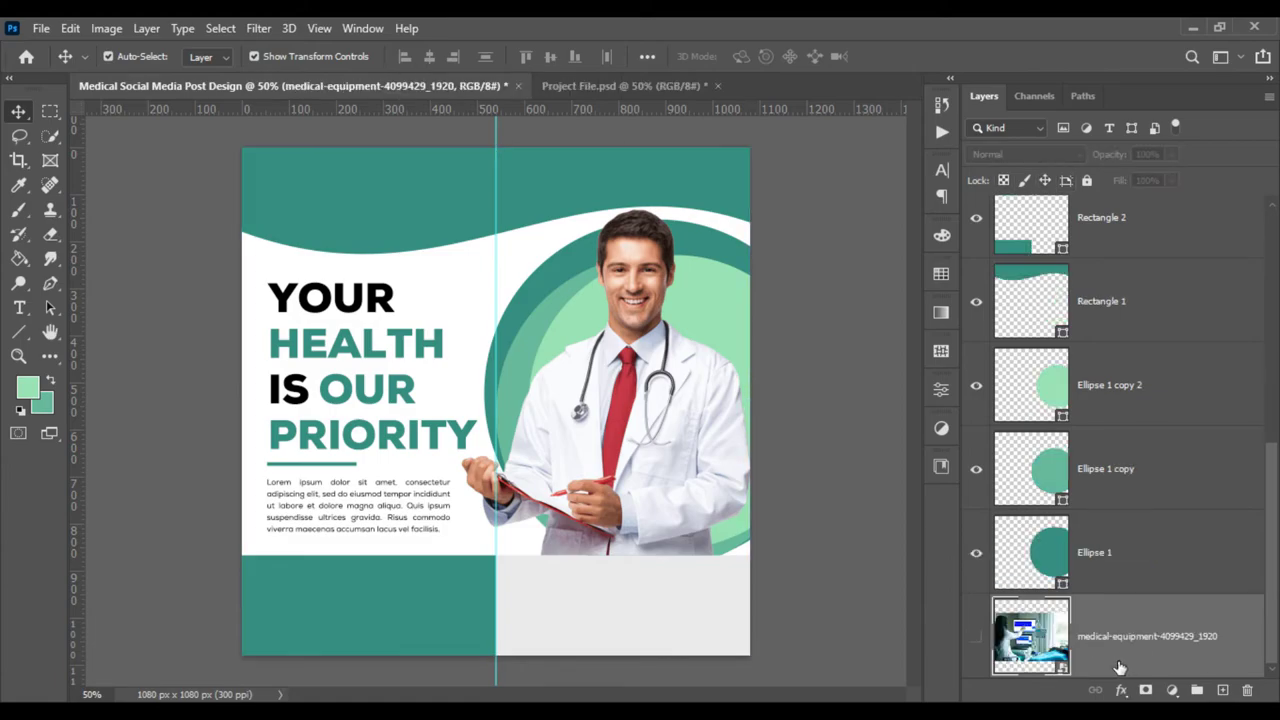
pyautogui.click(19, 332)
pyautogui.click(66, 332)
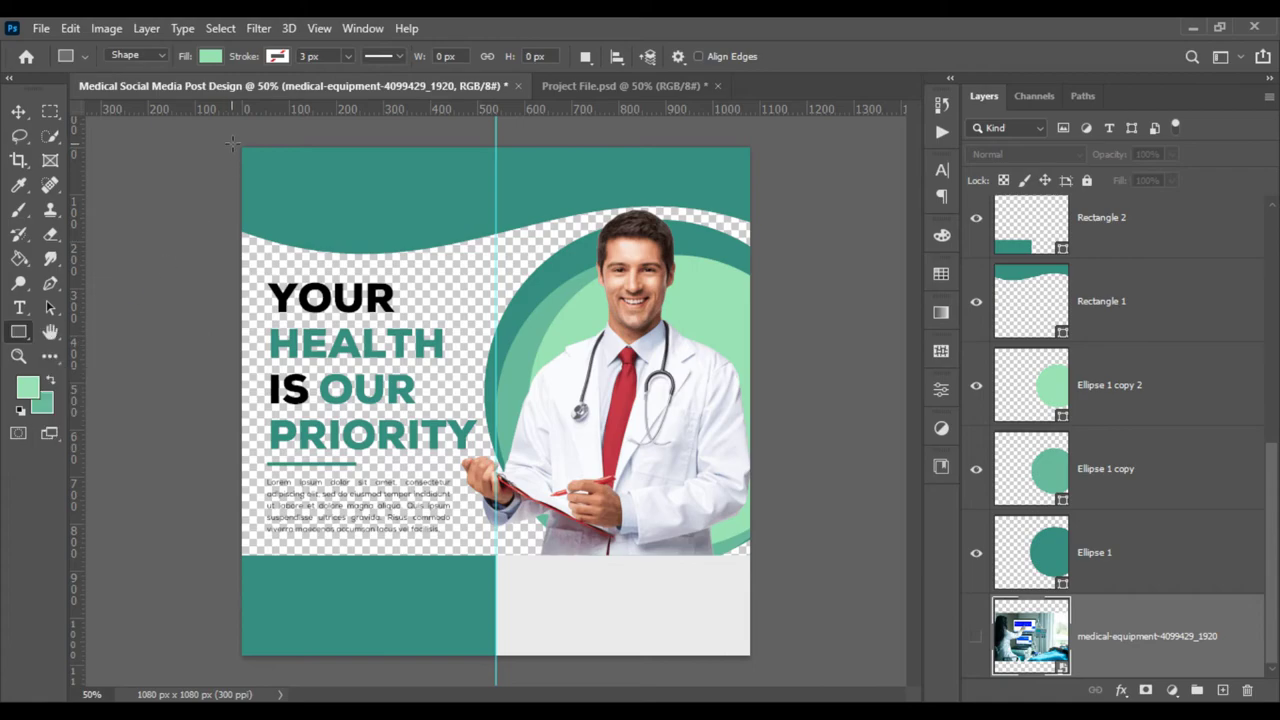
pyautogui.moveTo(240, 145); pyautogui.dragTo(752, 658)
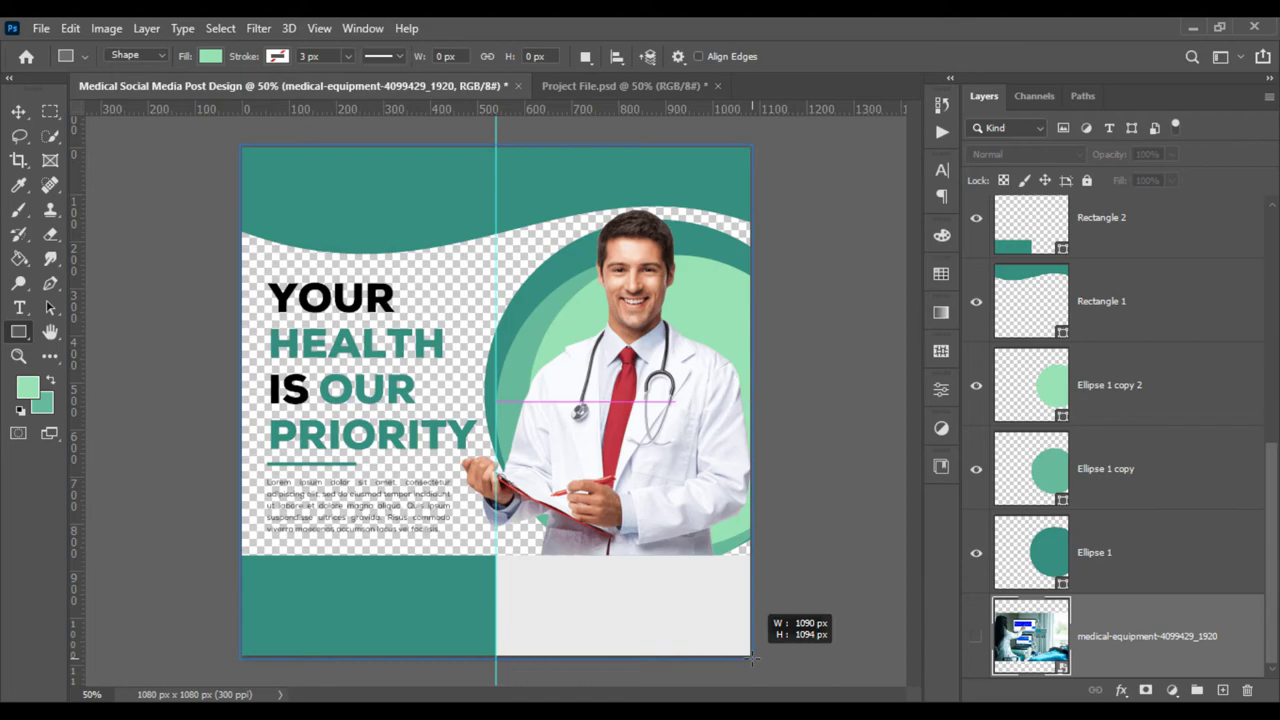
pyautogui.moveTo(1125, 562)
pyautogui.mouseDown()
pyautogui.moveTo(1108, 528)
pyautogui.moveTo(1108, 600)
pyautogui.mouseUp()
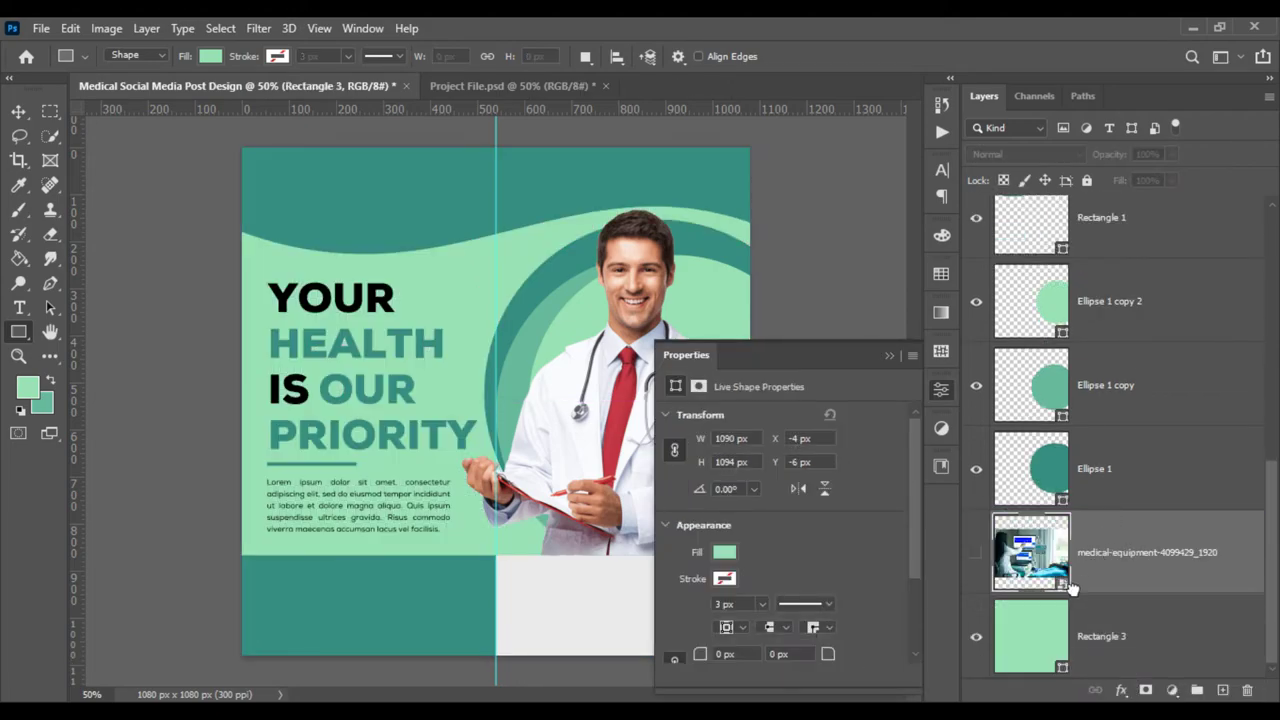
pyautogui.click(1100, 545)
# Fill Rectangle 3 with white #ffffff.
pyautogui.doubleClick(1031, 634)
pyautogui.click(641, 327)
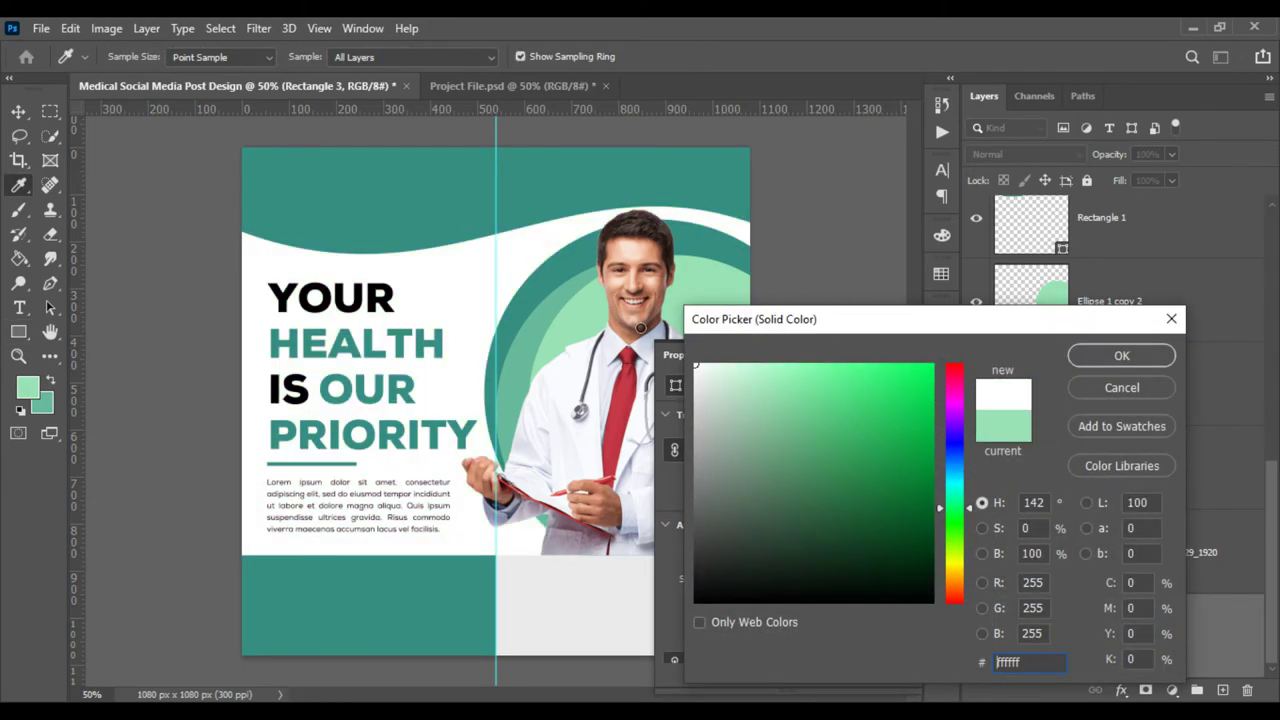
pyautogui.click(1117, 360)
pyautogui.click(1065, 553)
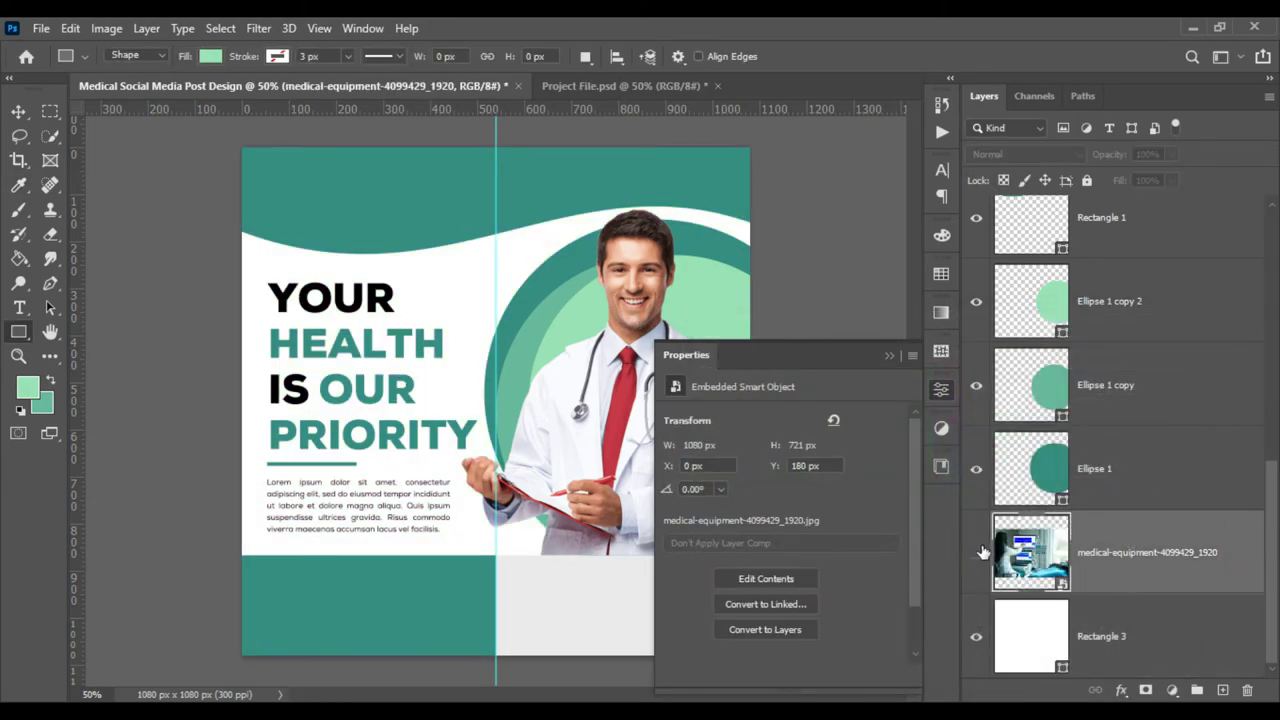
# Show the medical-equipment photo and enlarge it past the canvas edges.
pyautogui.click(976, 552)
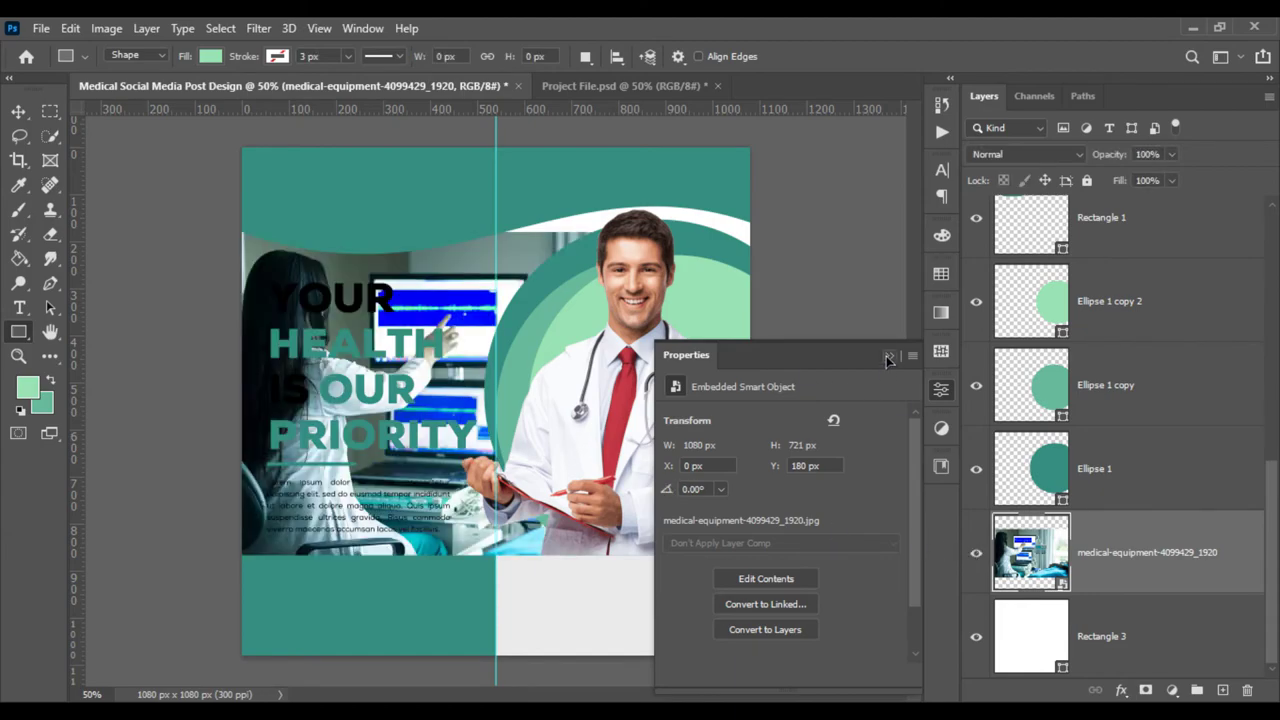
pyautogui.click(888, 358)
pyautogui.press('v')
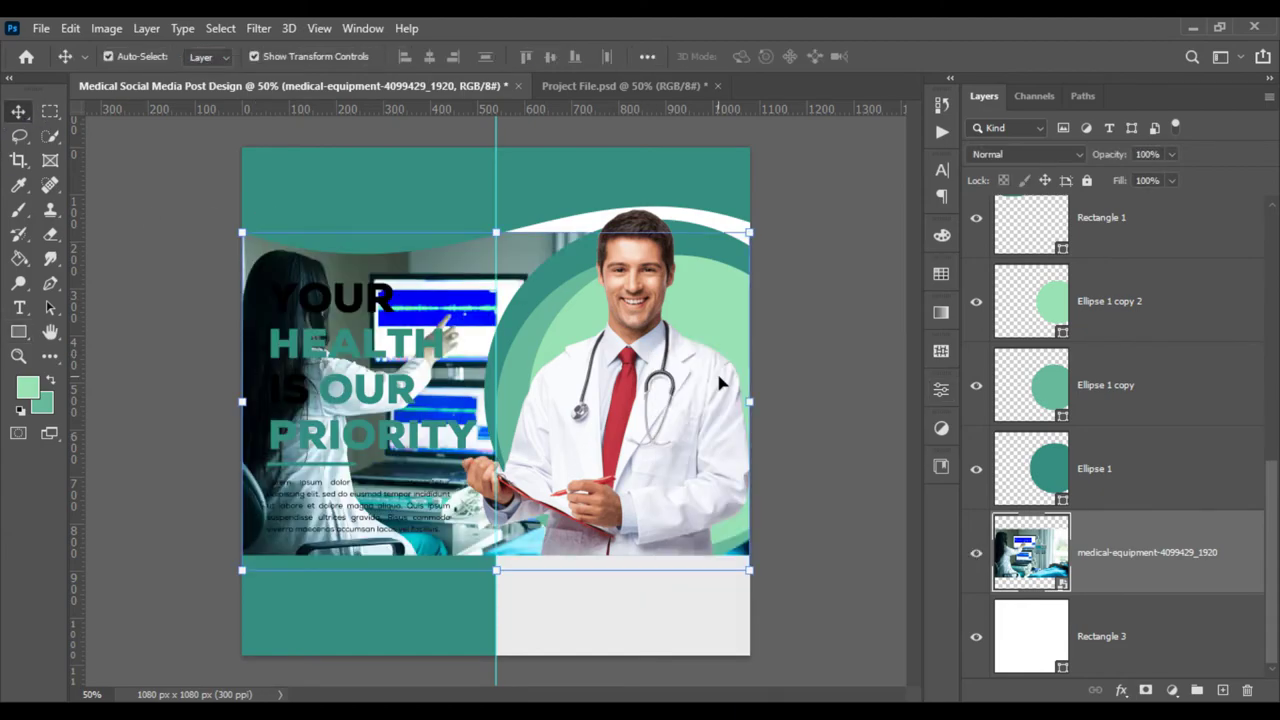
pyautogui.moveTo(745, 398); pyautogui.dragTo(790, 405)
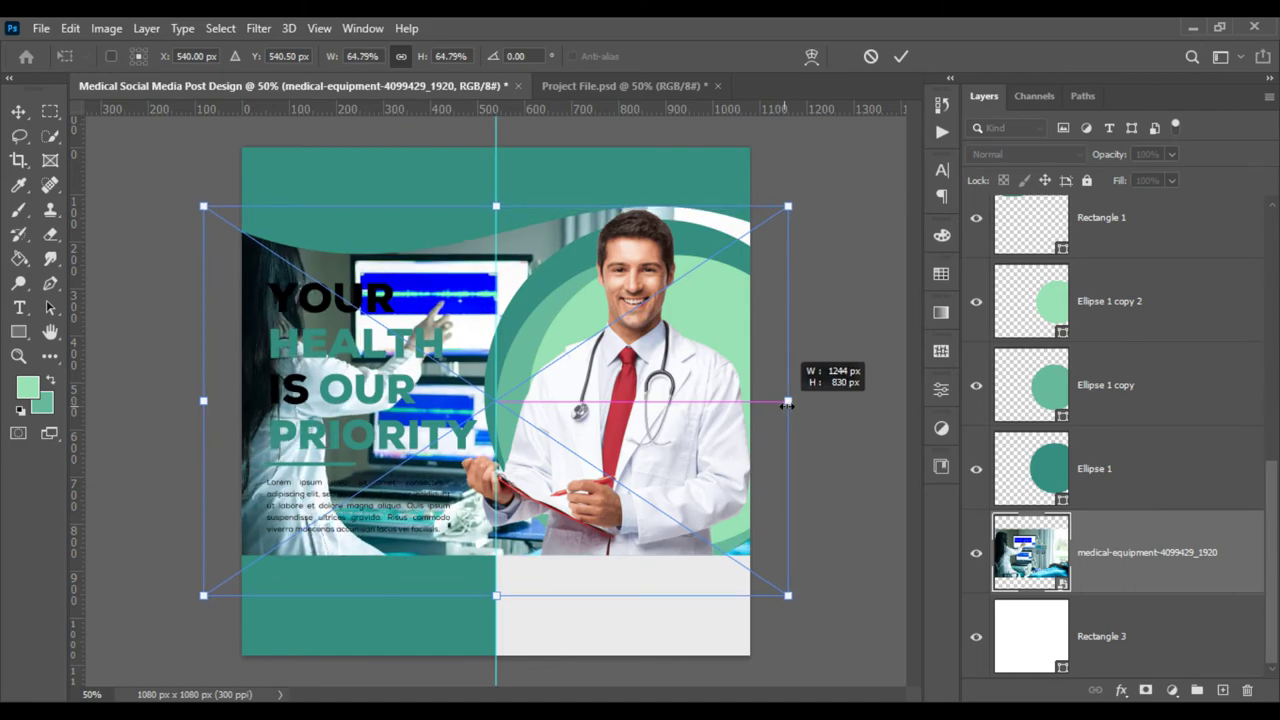
pyautogui.press('Return')
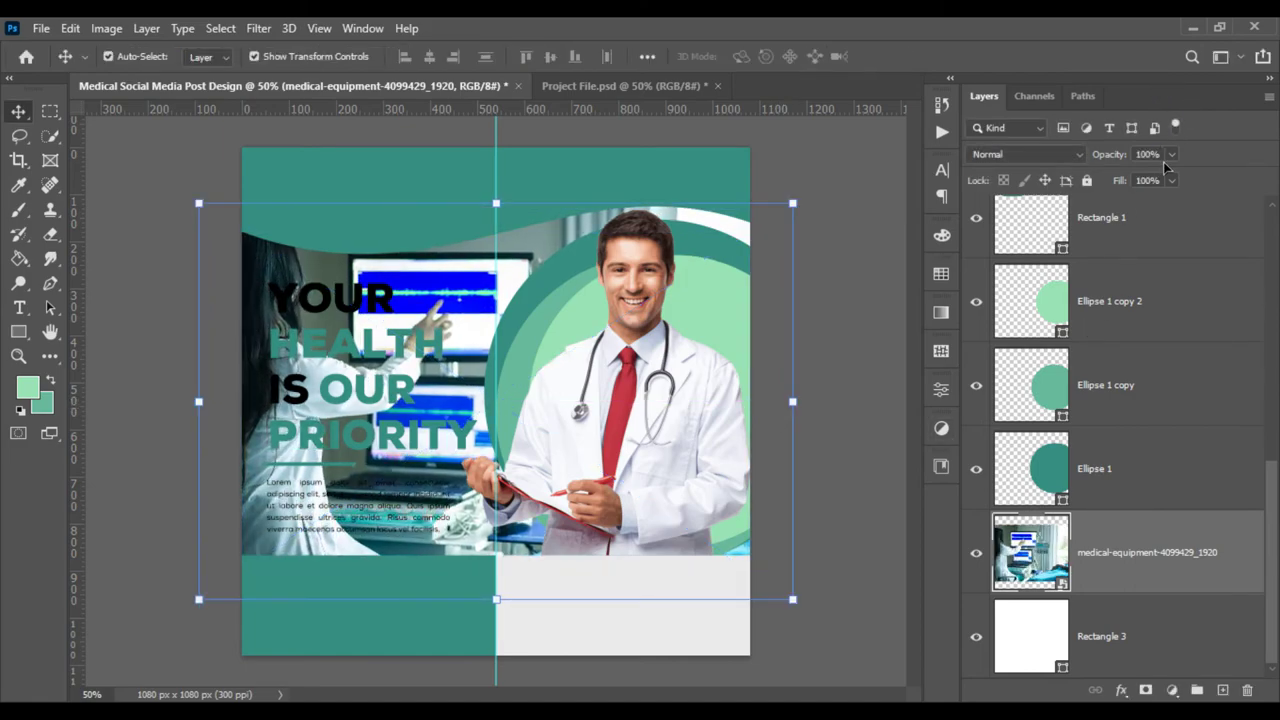
# Fade the photo layer to 10% opacity behind the headline.
pyautogui.click(1170, 156)
pyautogui.moveTo(1107, 188); pyautogui.dragTo(1102, 179)
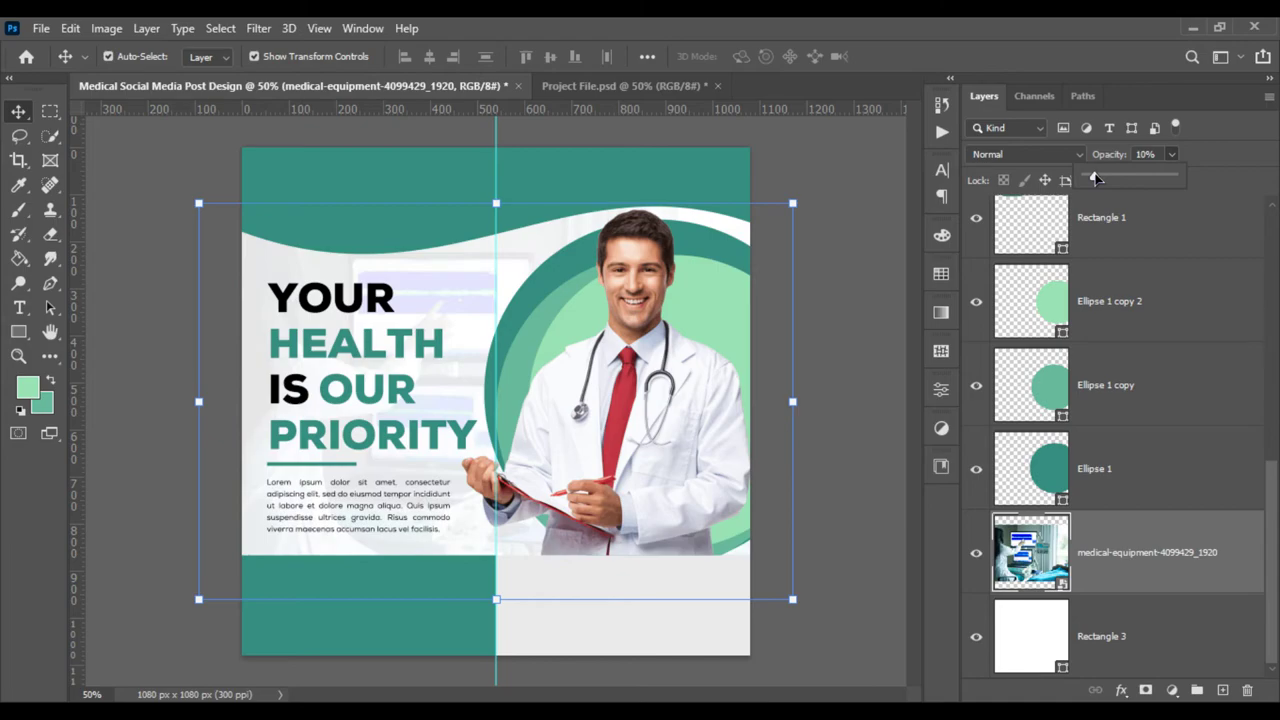
pyautogui.click(830, 223)
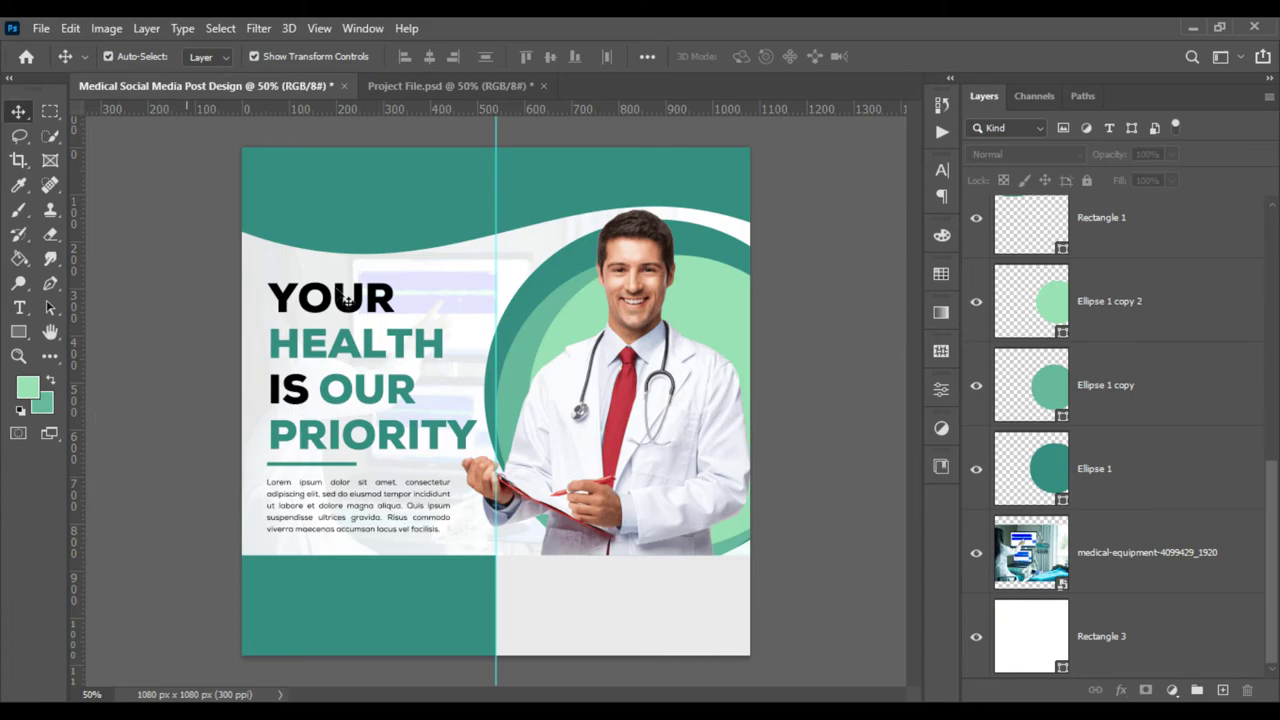
# Group the medical-equipment photo and white Rectangle 3 into a group named BG.
pyautogui.scroll(3, 1200, 380)
pyautogui.scroll(2, 1150, 400)
pyautogui.scroll(-2, 1120, 409)
pyautogui.scroll(-3, 1150, 480)
pyautogui.click(1190, 551)
pyautogui.click(1176, 634)
pyautogui.keyDown('shift'); pyautogui.click(1170, 588); pyautogui.keyUp('shift')
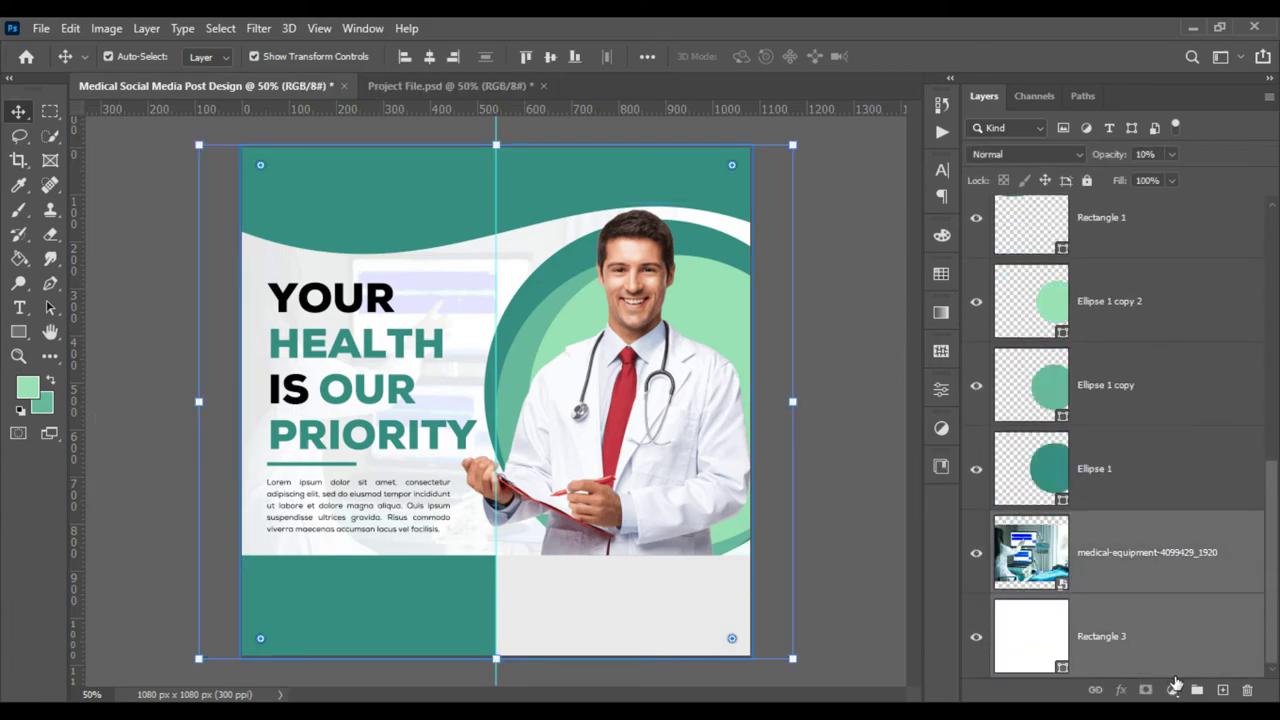
pyautogui.click(1197, 690)
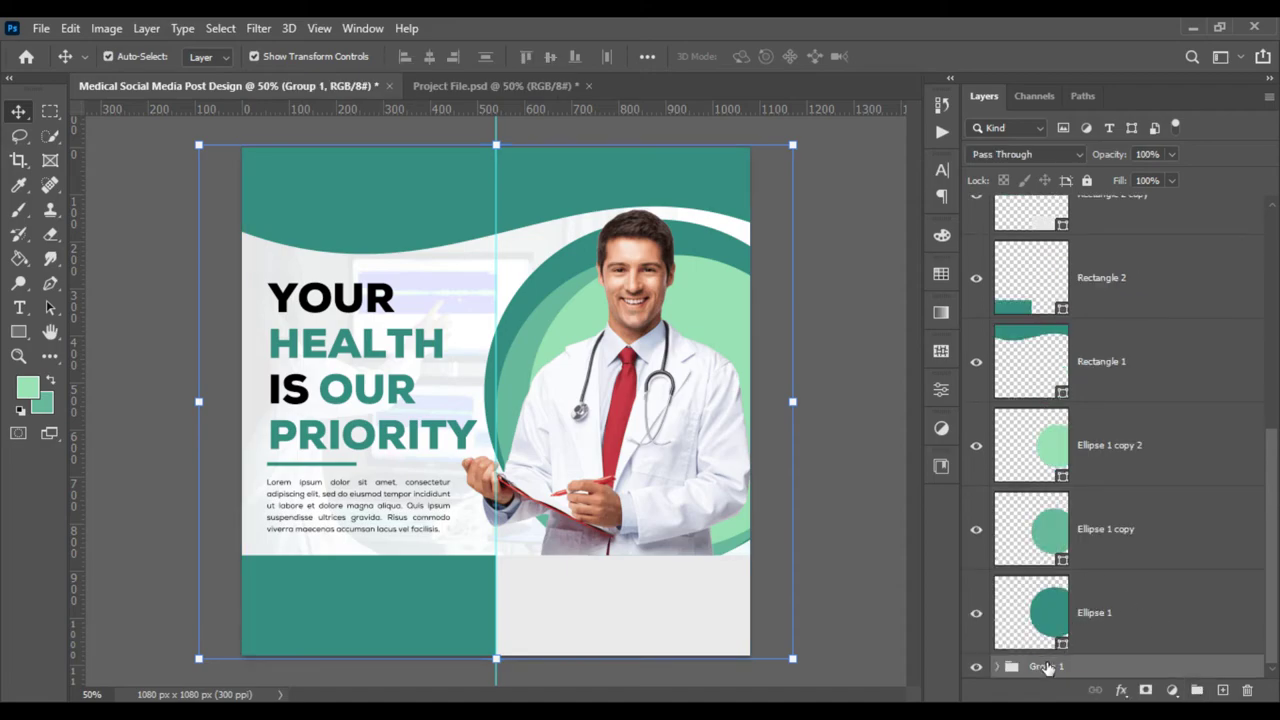
pyautogui.doubleClick(1046, 666)
pyautogui.write('ba')
pyautogui.press('Return')
# Group the doctor image and layers from Rectangle 2 copy to Ellipse 1 as Design.
pyautogui.click(1130, 618)
pyautogui.scroll(3, 1126, 520)
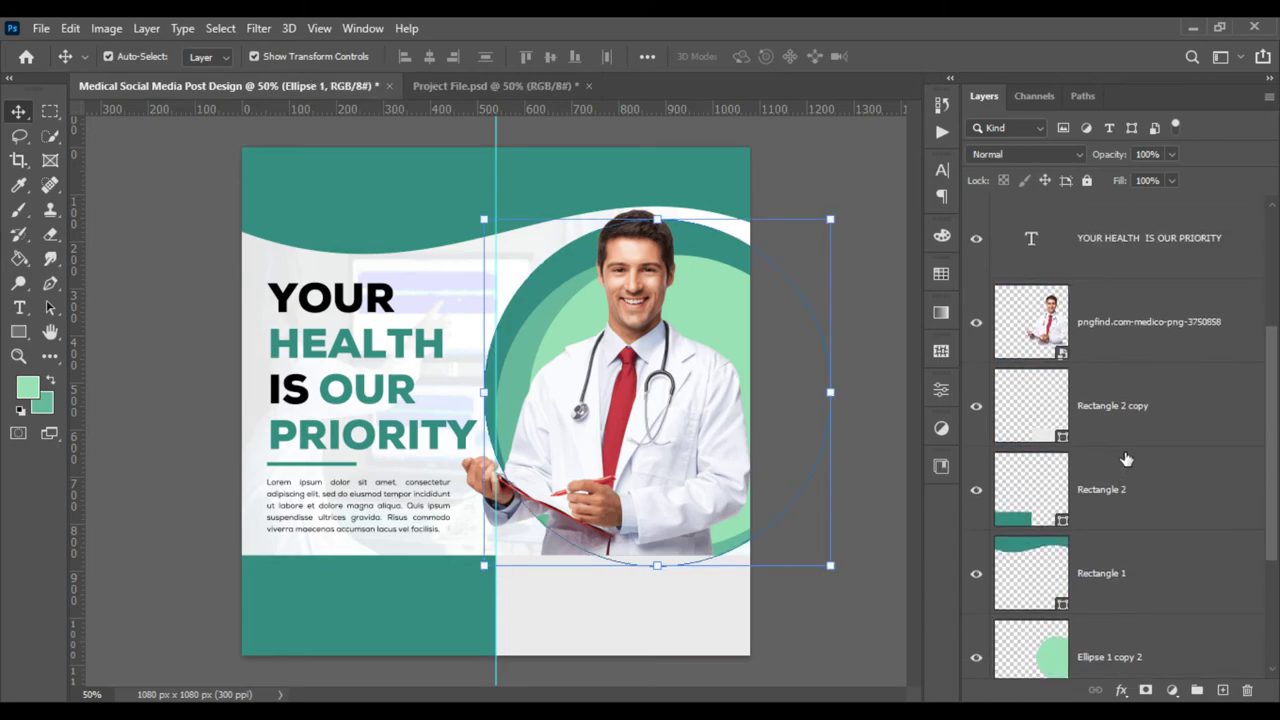
pyautogui.scroll(1, 1126, 459)
pyautogui.keyDown('shift'); pyautogui.click(1135, 429); pyautogui.keyUp('shift')
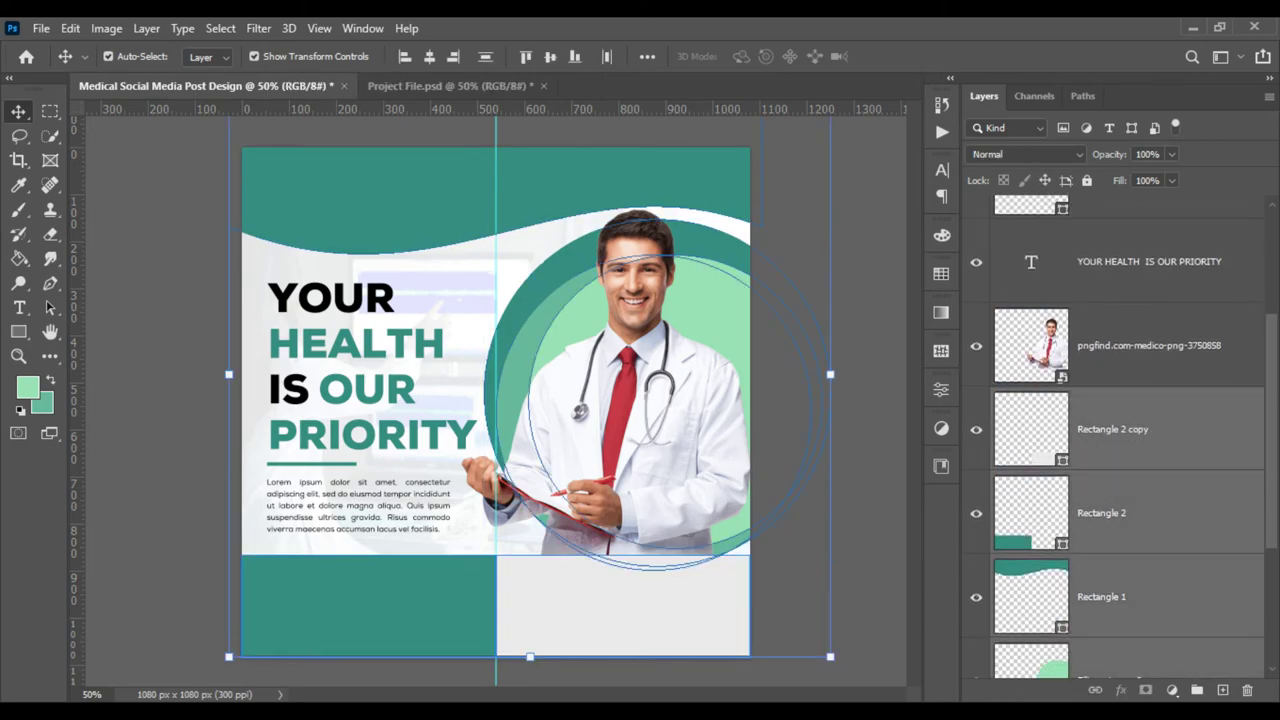
pyautogui.keyDown('shift'); pyautogui.click(1118, 380); pyautogui.keyUp('shift')
pyautogui.moveTo(1197, 475); pyautogui.dragTo(1195, 690)
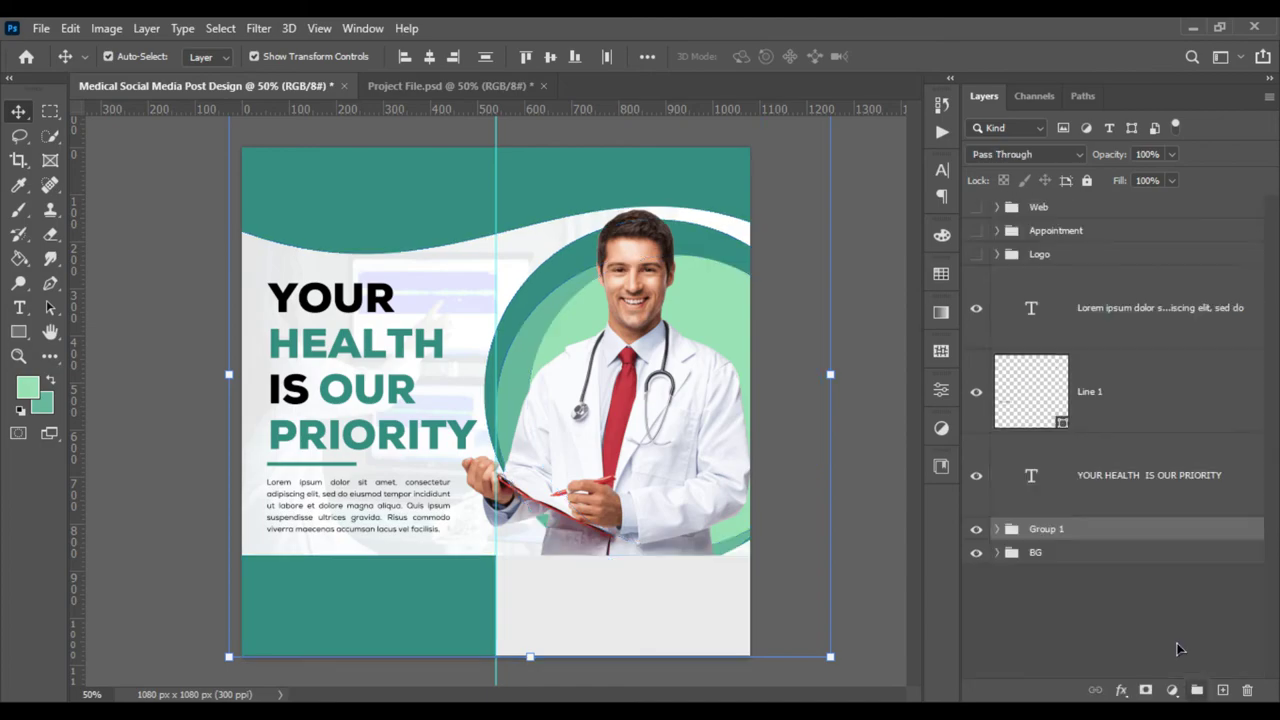
pyautogui.doubleClick(1060, 530)
pyautogui.write('d')
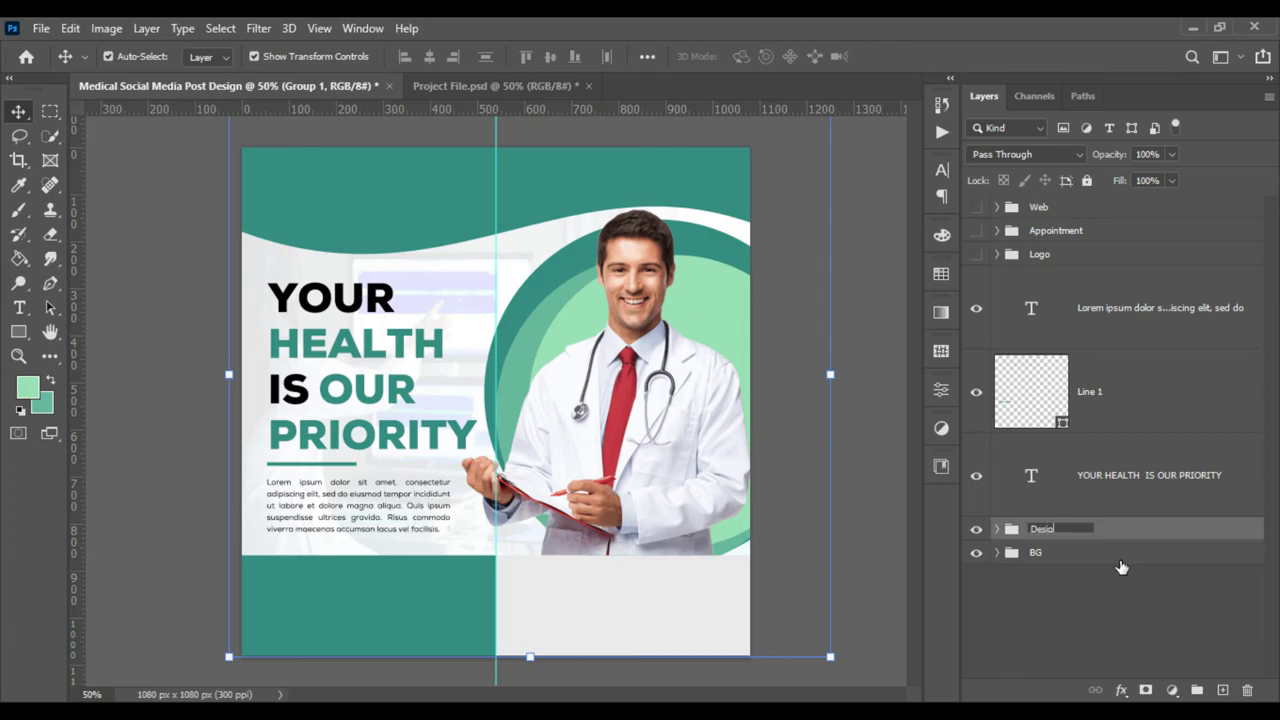
pyautogui.write('n')
pyautogui.press('Return')
# Group the headline, divider and body text as Text, and reveal the Logo group.
pyautogui.click(1135, 492)
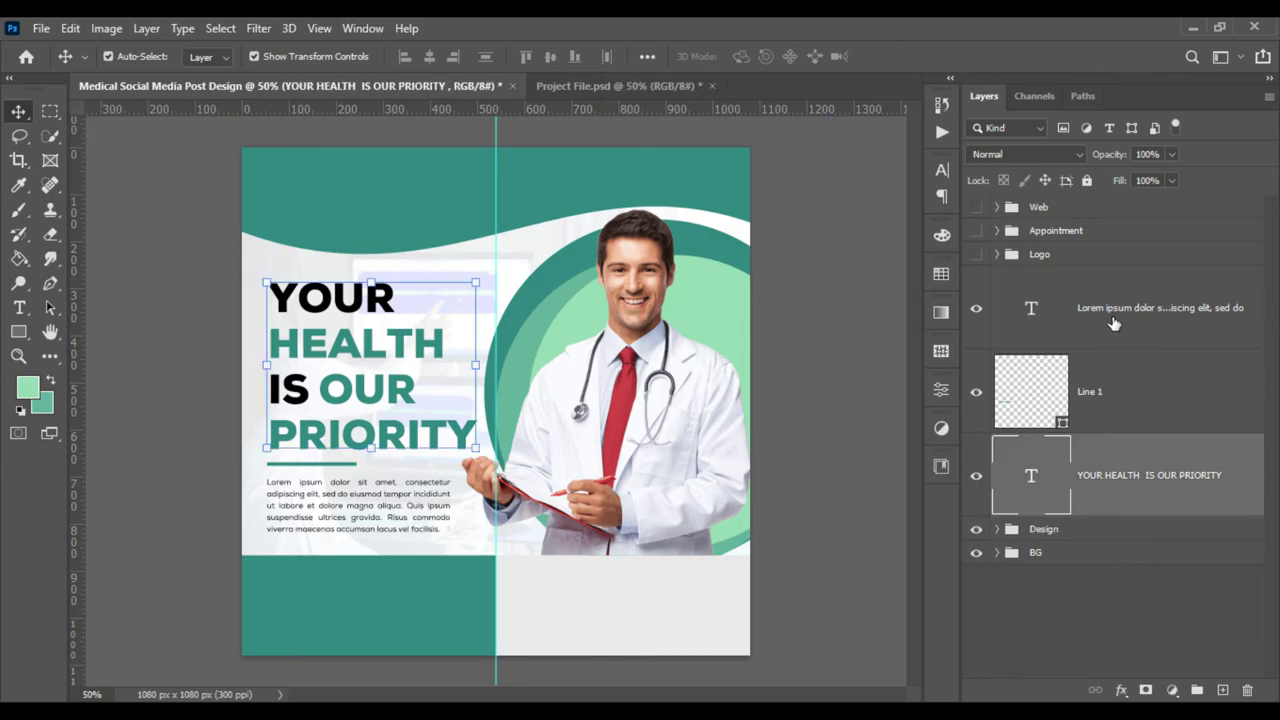
pyautogui.keyDown('shift'); pyautogui.click(1115, 322); pyautogui.keyUp('shift')
pyautogui.hotkey('ctrl', 'g')
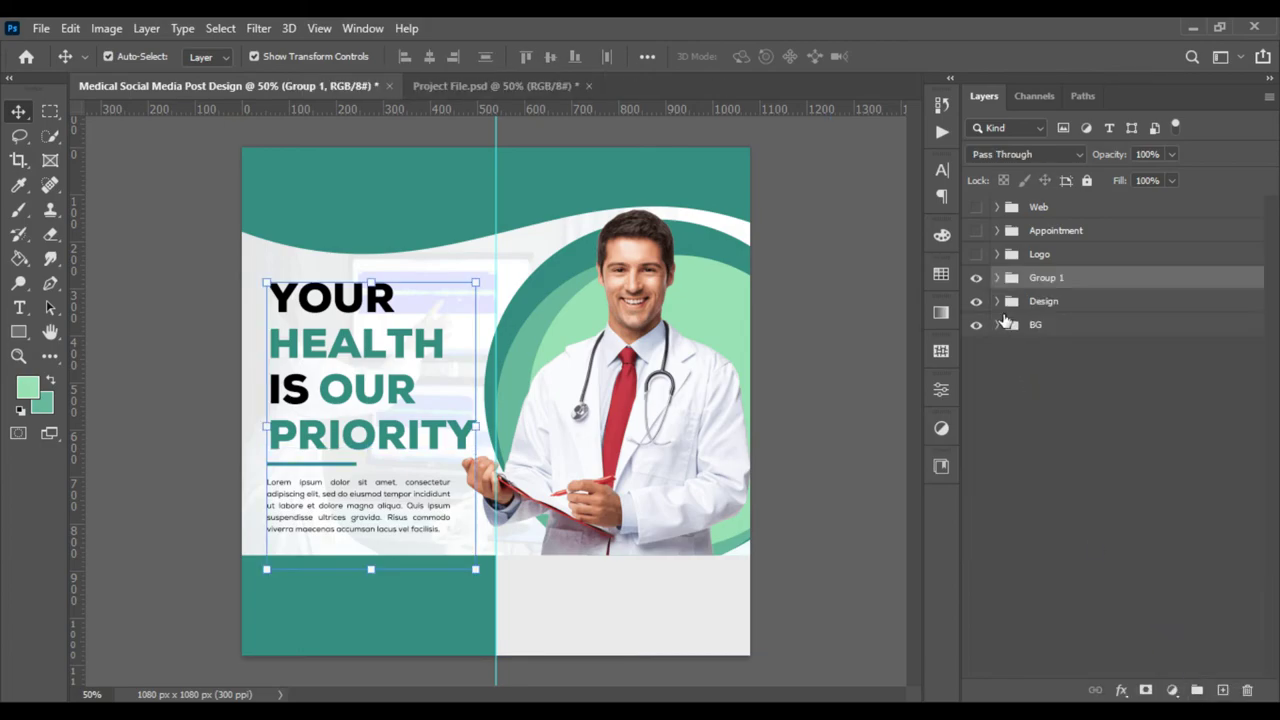
pyautogui.doubleClick(1045, 277)
pyautogui.write('Tex')
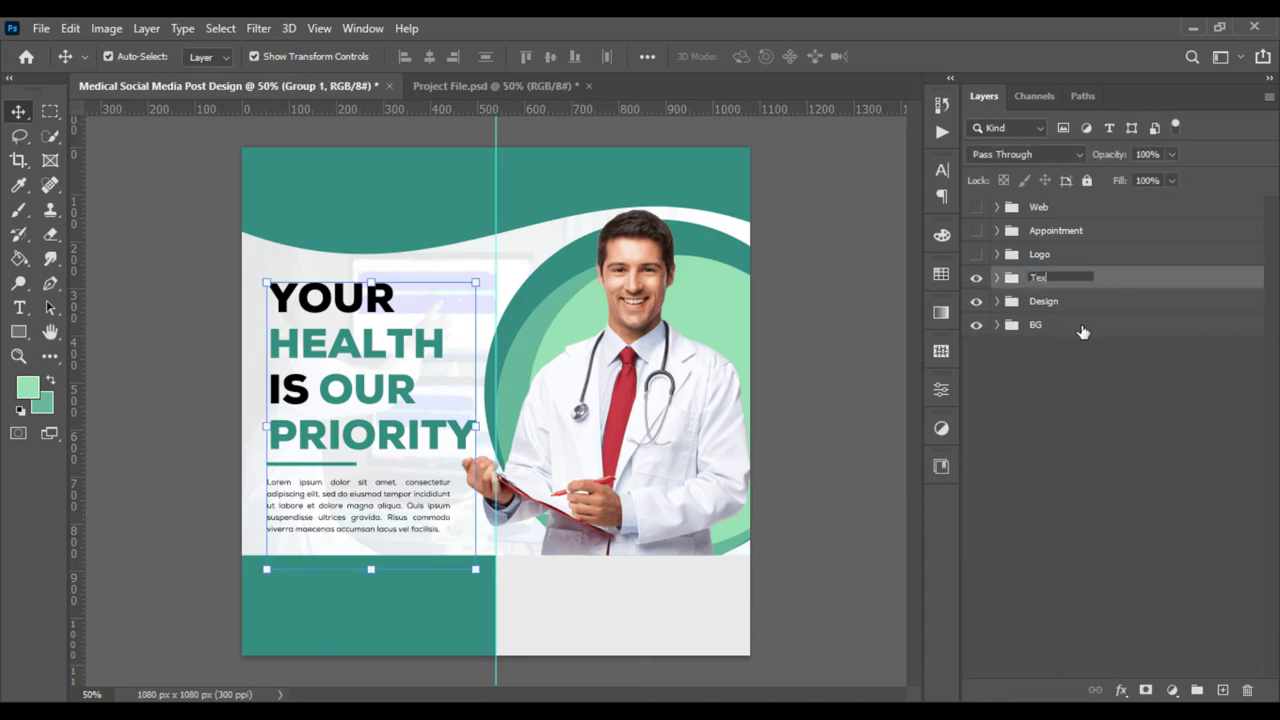
pyautogui.write('t')
pyautogui.press('Return')
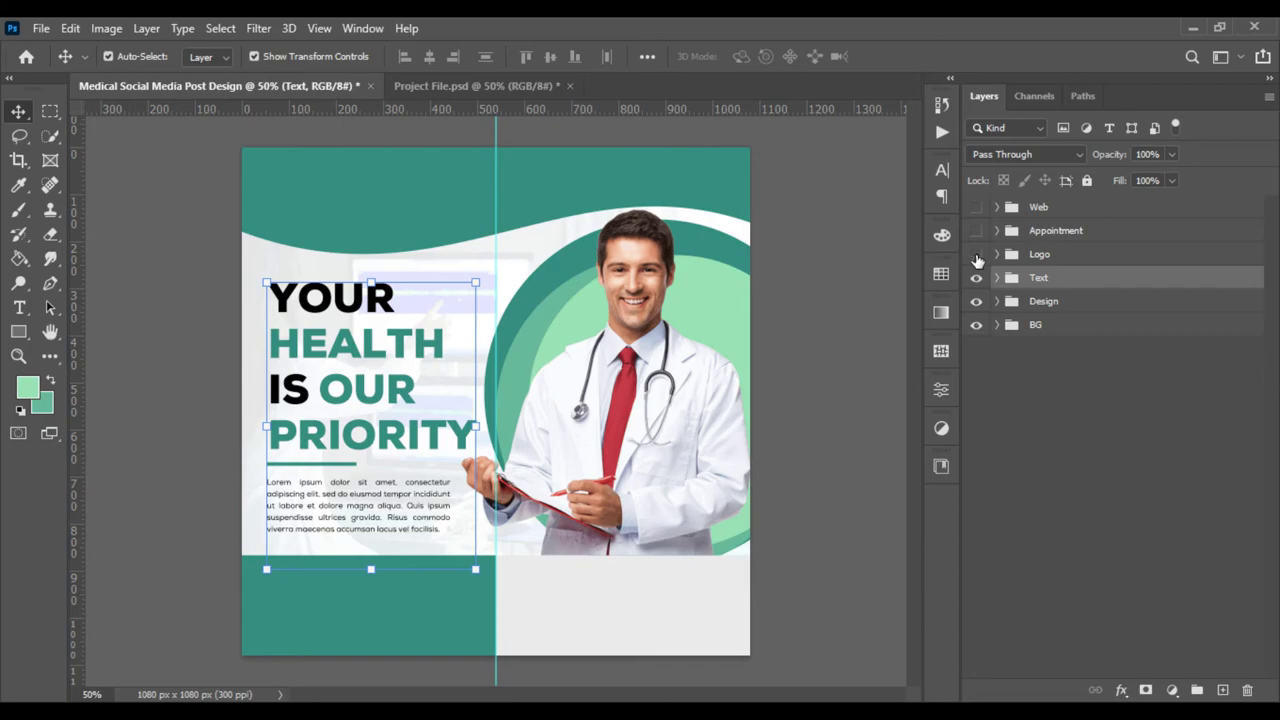
pyautogui.click(1038, 256)
# Move the HEALTH CARE logo into the header's top-left corner.
pyautogui.hotkey('ctrl', 't')
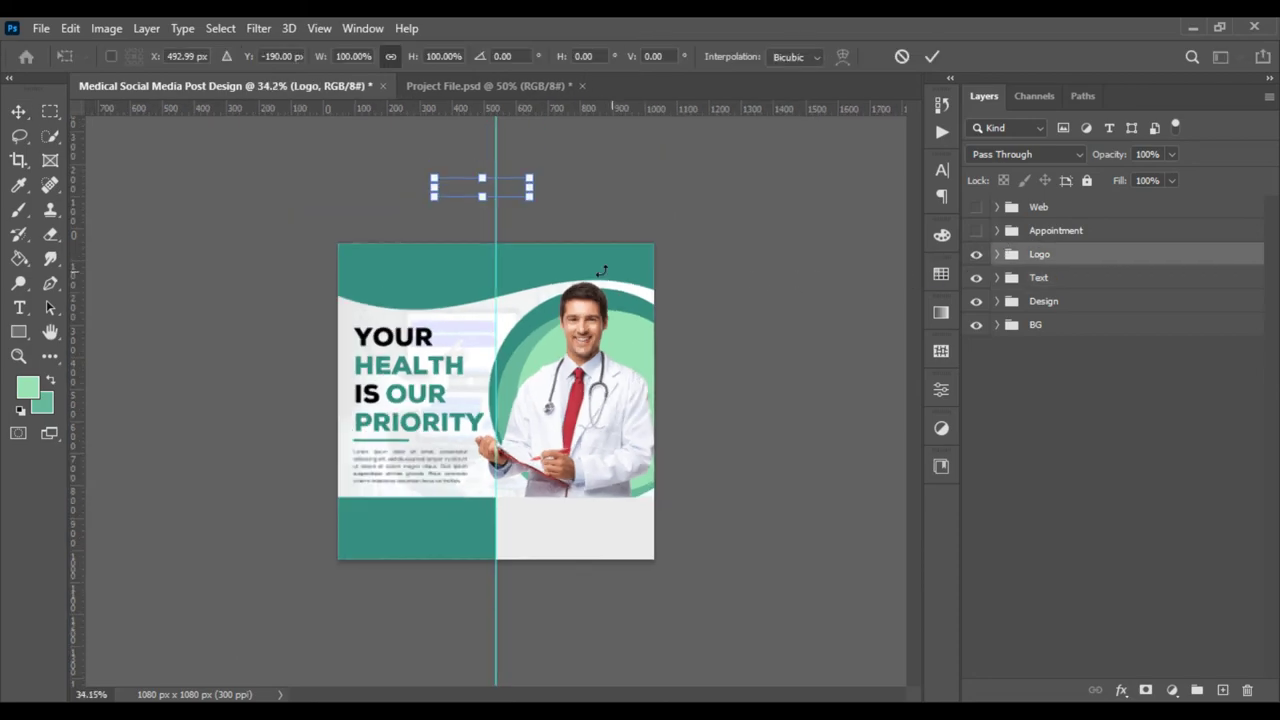
pyautogui.moveTo(458, 193); pyautogui.dragTo(402, 274)
pyautogui.scroll(3, 480, 383)
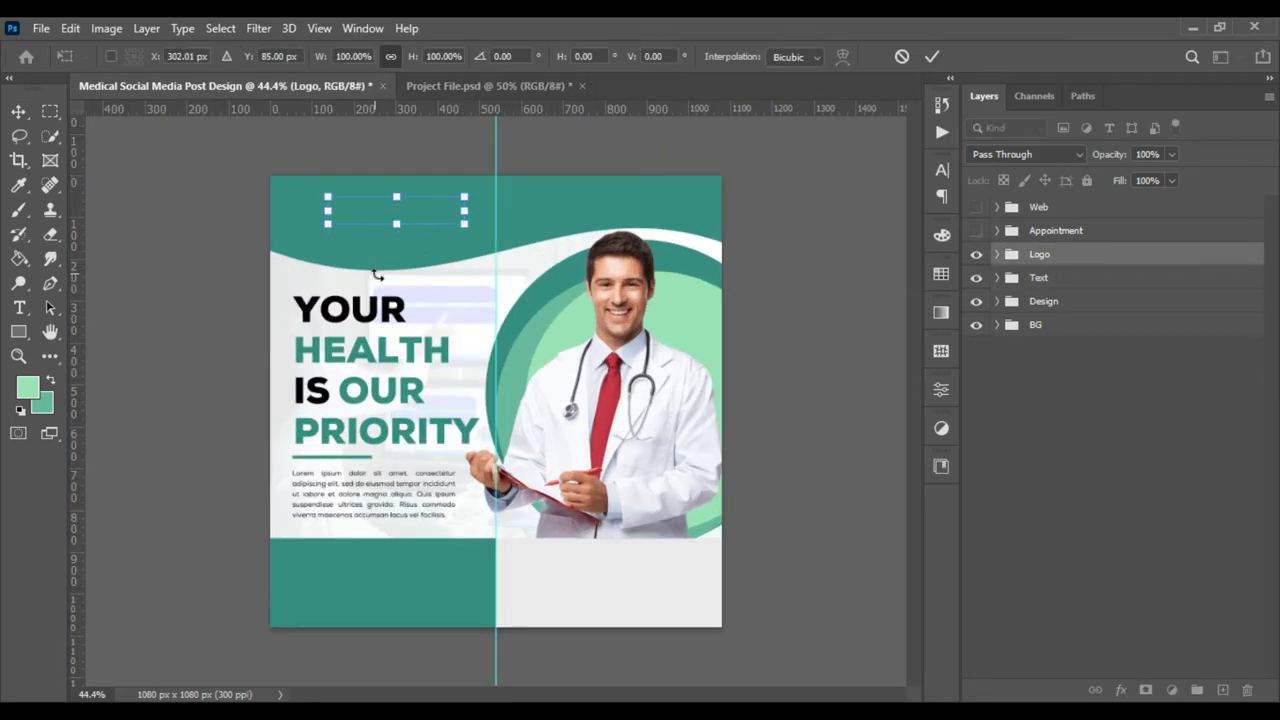
pyautogui.moveTo(367, 166); pyautogui.dragTo(321, 185)
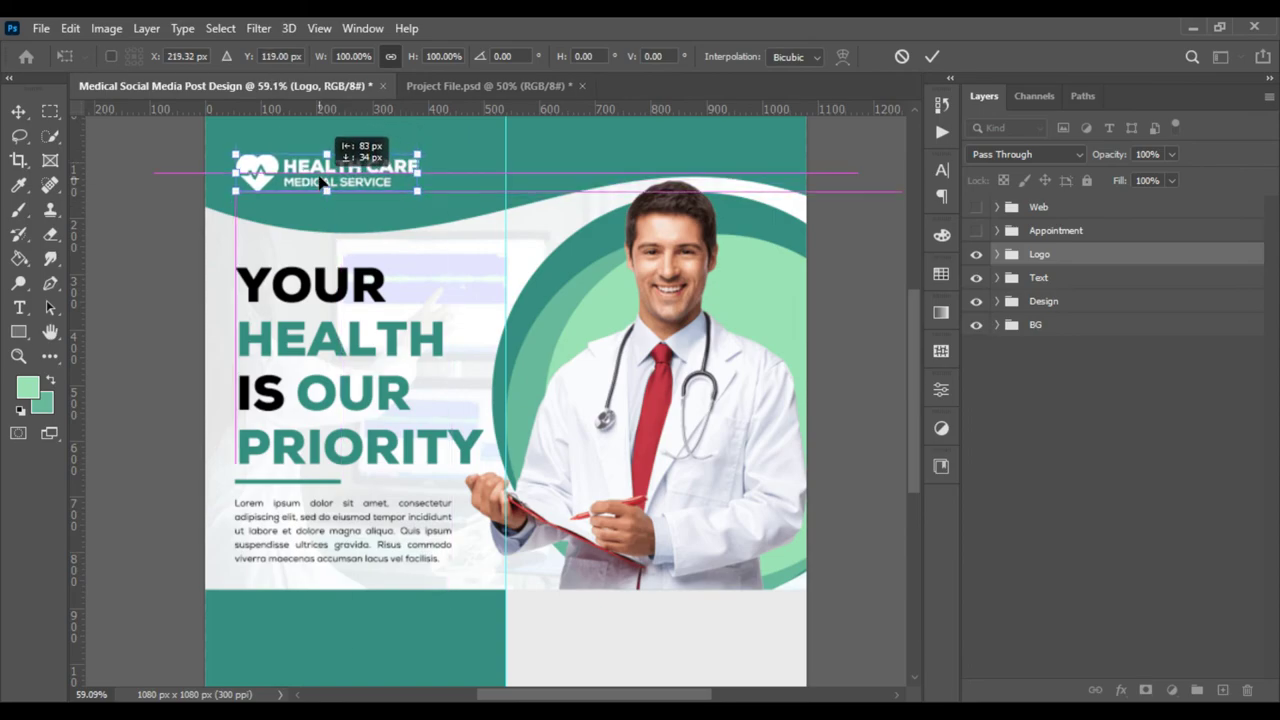
pyautogui.click(931, 56)
pyautogui.hotkey('ctrl', '0')
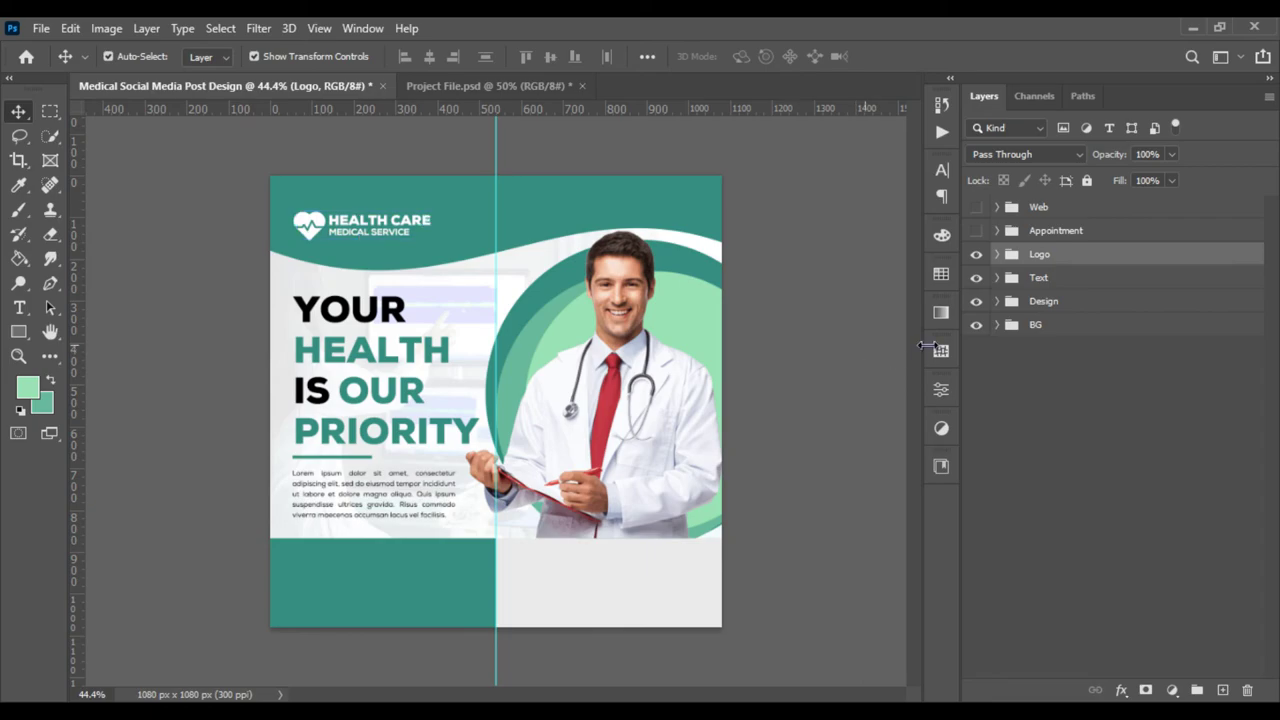
pyautogui.click(1100, 400)
# Show the Make Appointment badge and move it into the lower-right footer panel.
pyautogui.click(976, 230)
pyautogui.hotkey('ctrl', '0')
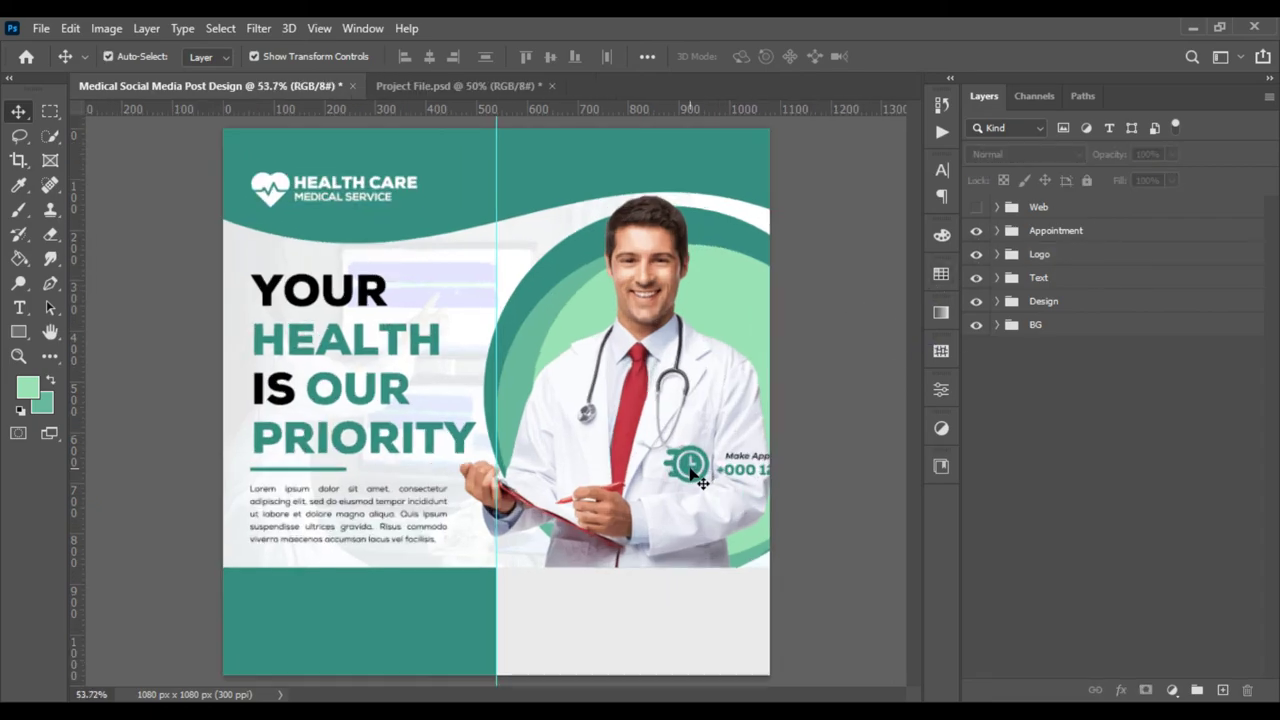
pyautogui.click(1056, 230)
pyautogui.hotkey('ctrl', 't')
pyautogui.moveTo(770, 468); pyautogui.dragTo(645, 633)
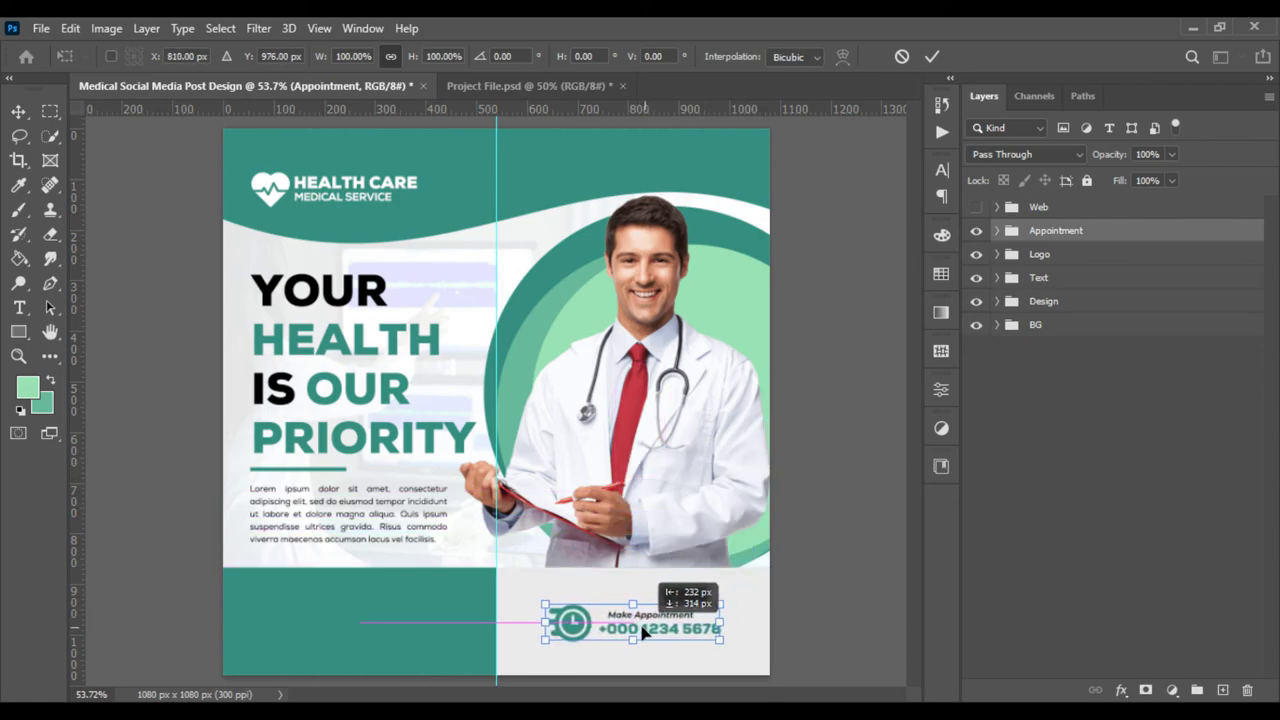
pyautogui.press('Return')
pyautogui.click(876, 652)
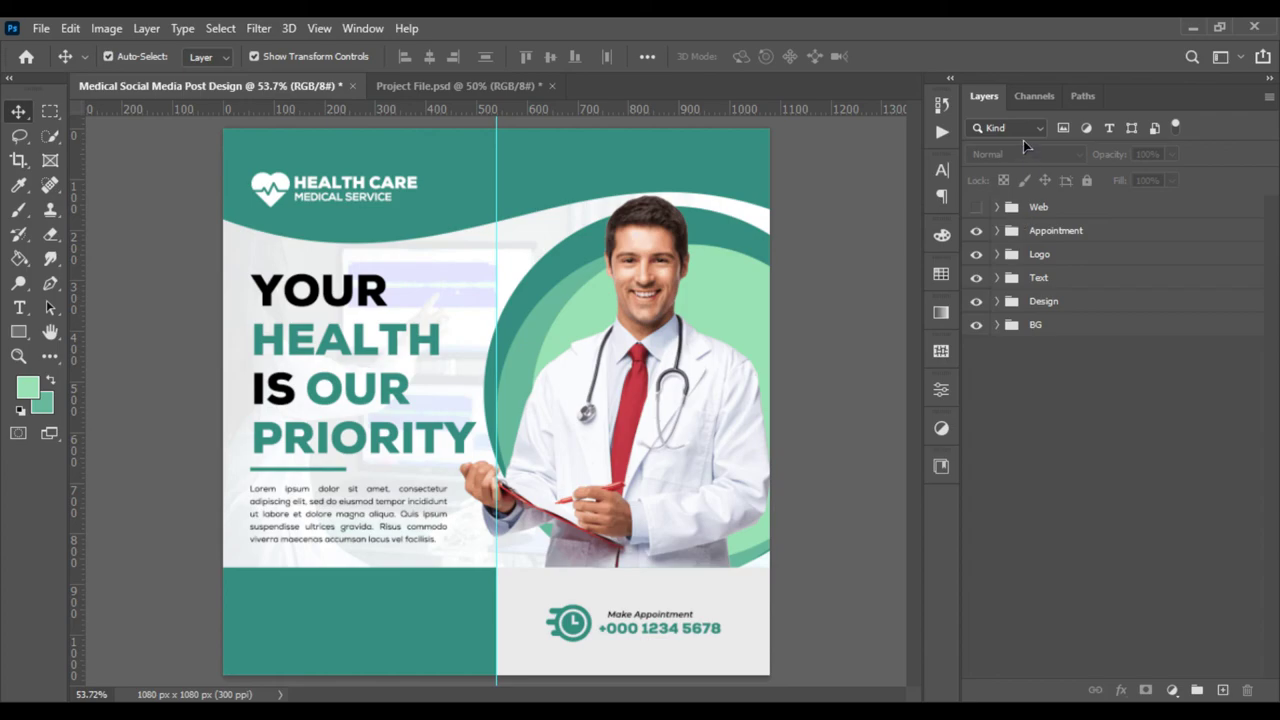
# Show the Web group and move the web address into the lower-left teal footer band.
pyautogui.click(976, 207)
pyautogui.click(1045, 207)
pyautogui.hotkey('ctrl', 't')
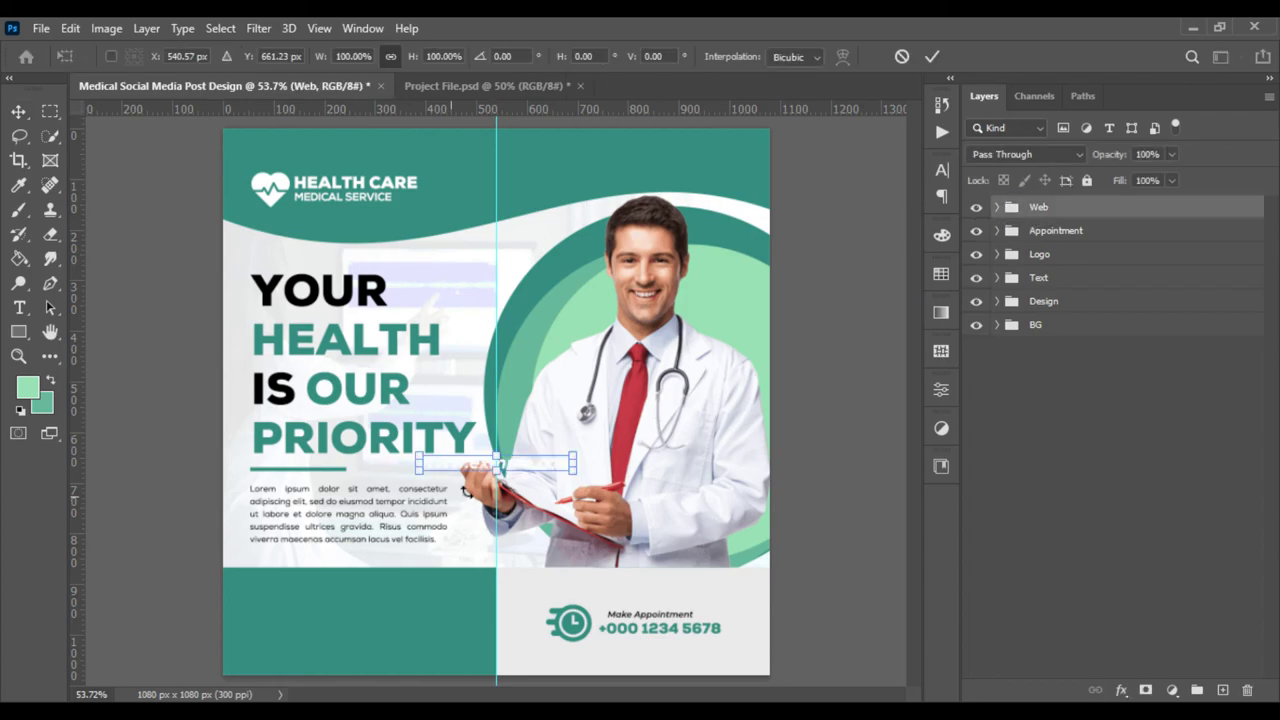
pyautogui.moveTo(484, 474); pyautogui.dragTo(343, 628)
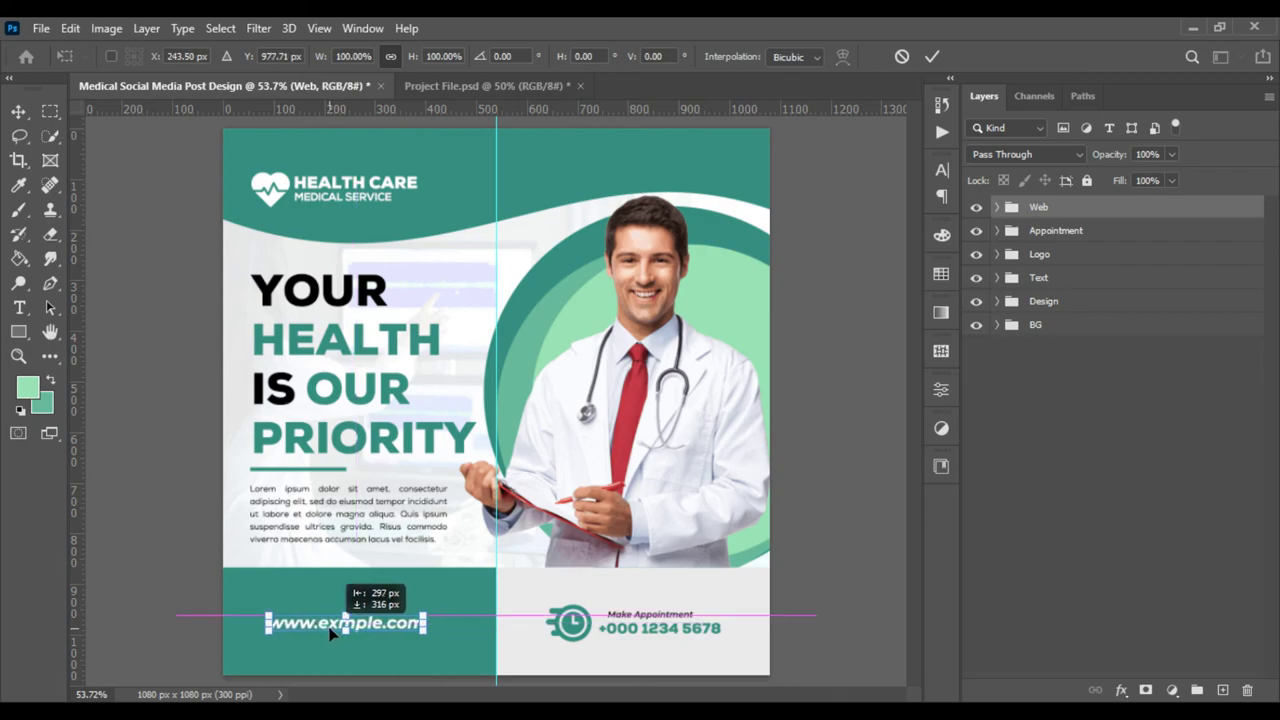
pyautogui.moveTo(343, 628)
pyautogui.mouseDown()
pyautogui.moveTo(326, 633)
pyautogui.moveTo(345, 639)
pyautogui.mouseUp()
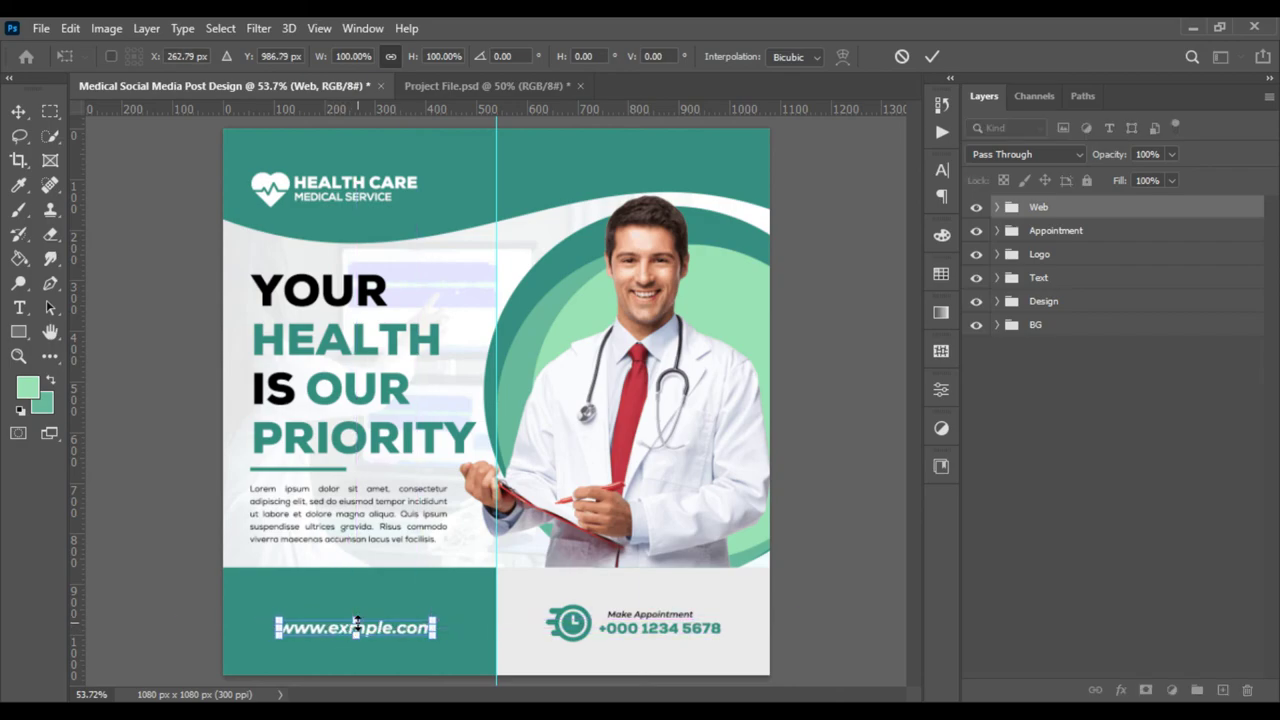
pyautogui.press('Return')
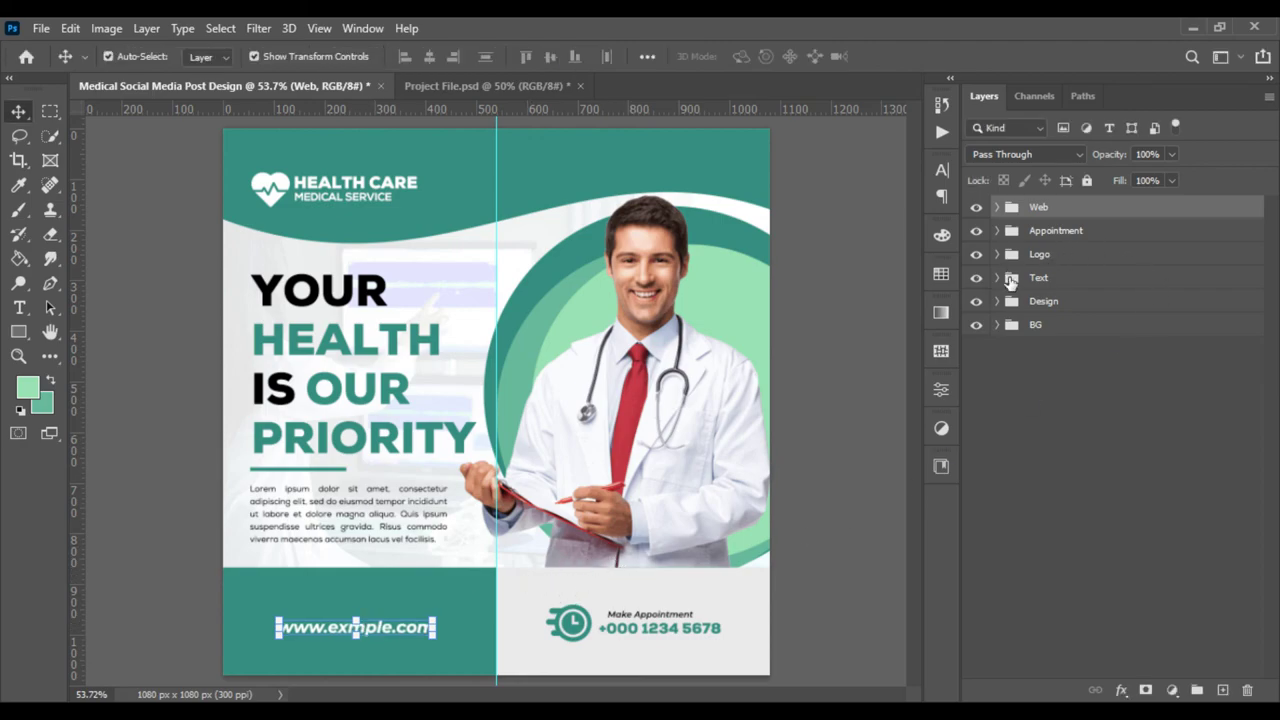
# Centre the web address horizontally and vertically on the teal footer rectangle.
pyautogui.click(996, 302)
pyautogui.scroll(-3, 1057, 366)
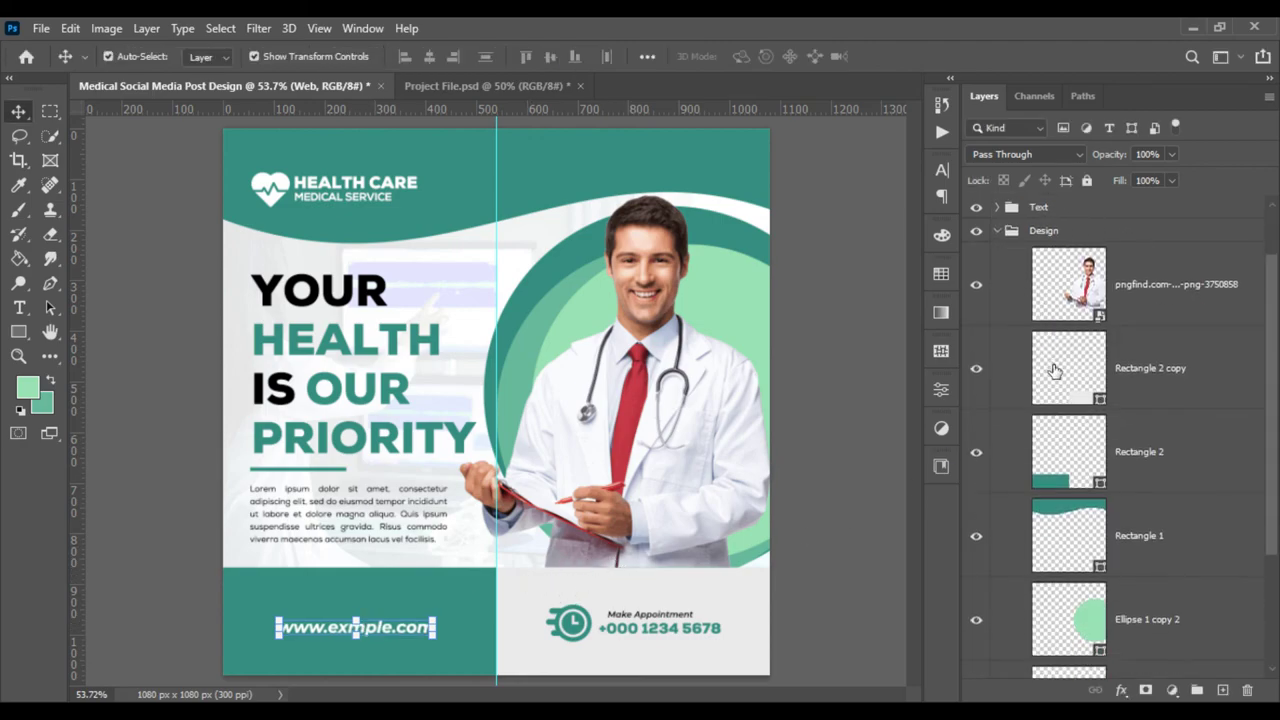
pyautogui.scroll(-1, 1057, 366)
pyautogui.keyDown('shift'); pyautogui.click(1150, 452); pyautogui.keyUp('shift')
pyautogui.click(1152, 452)
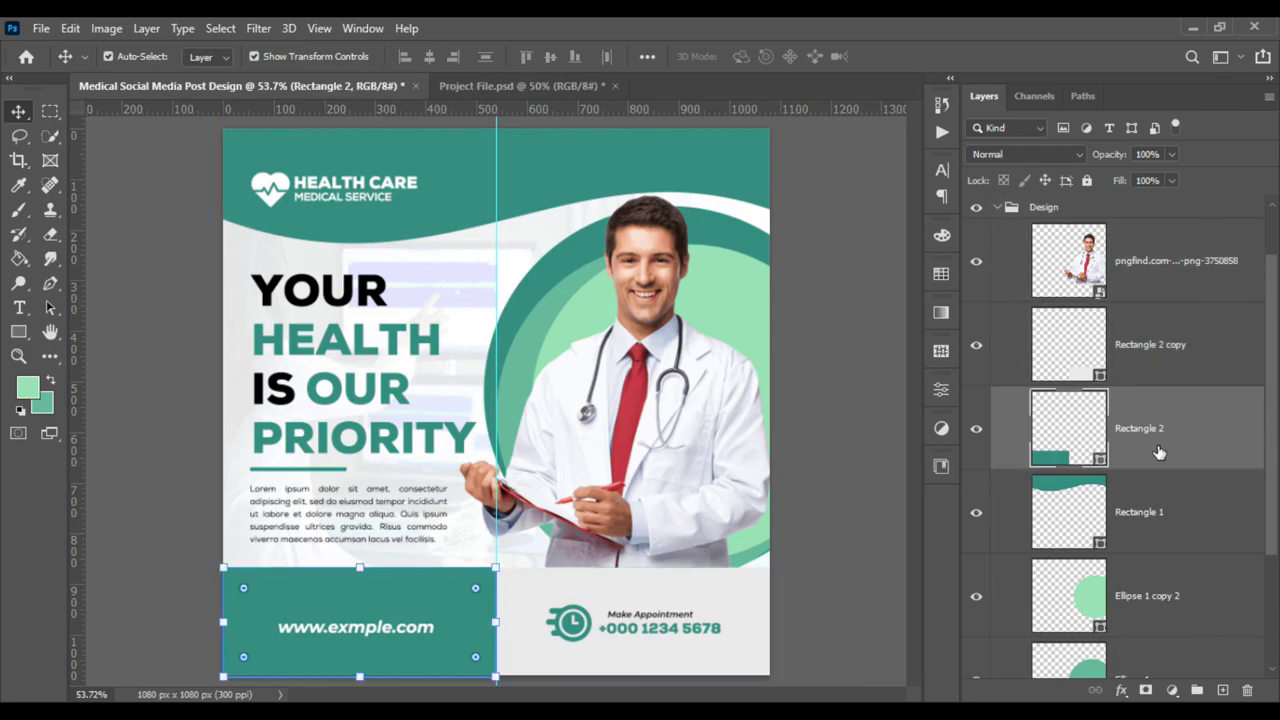
pyautogui.scroll(2, 1152, 430)
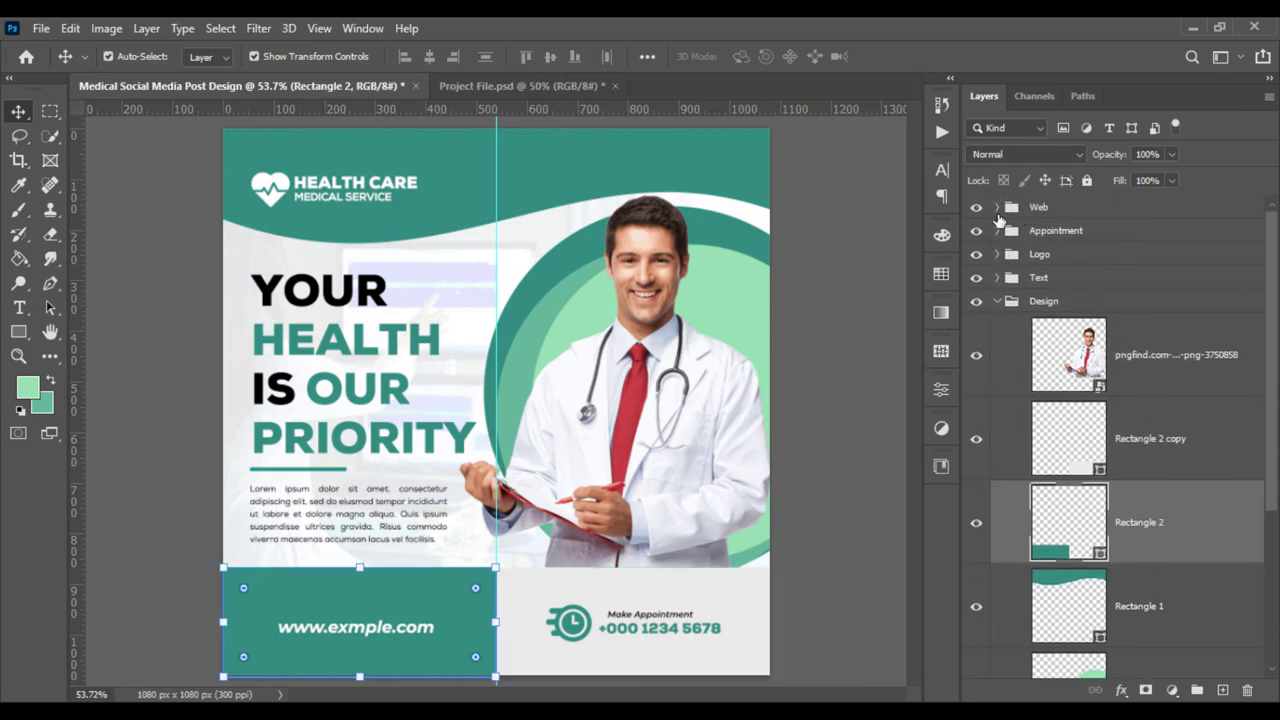
pyautogui.keyDown('ctrl'); pyautogui.click(1000, 207); pyautogui.keyUp('ctrl')
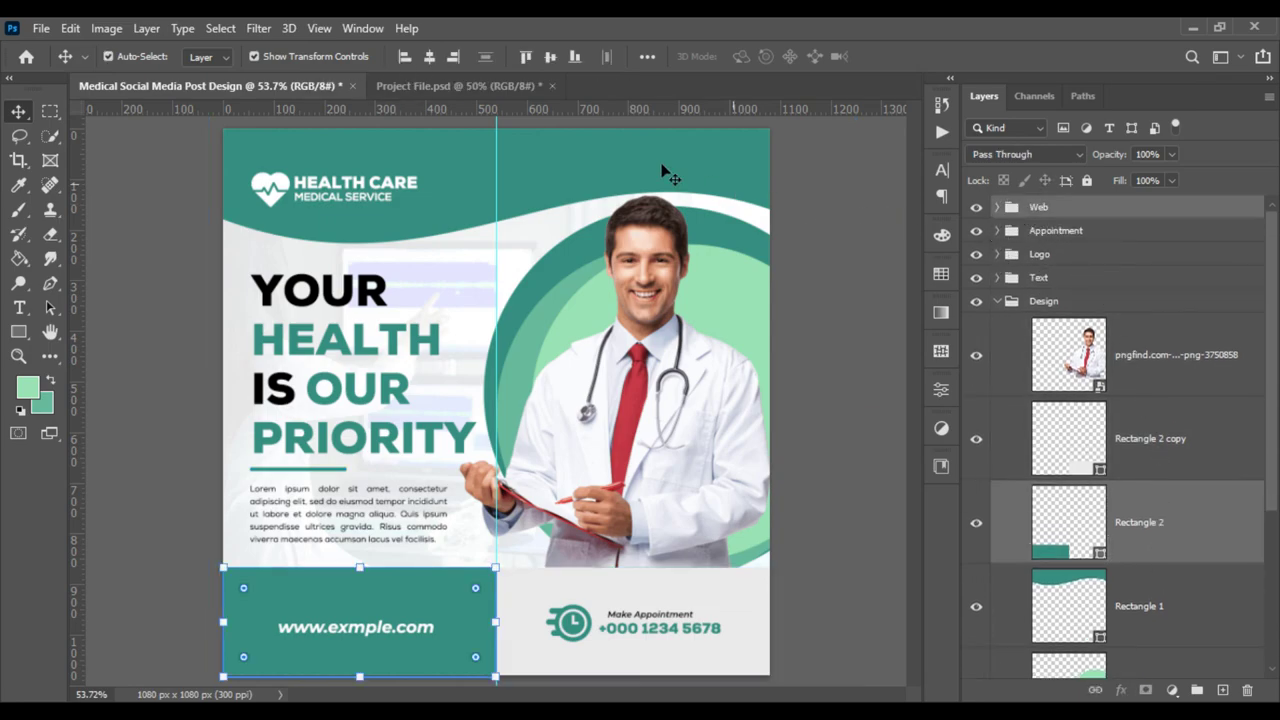
pyautogui.click(429, 57)
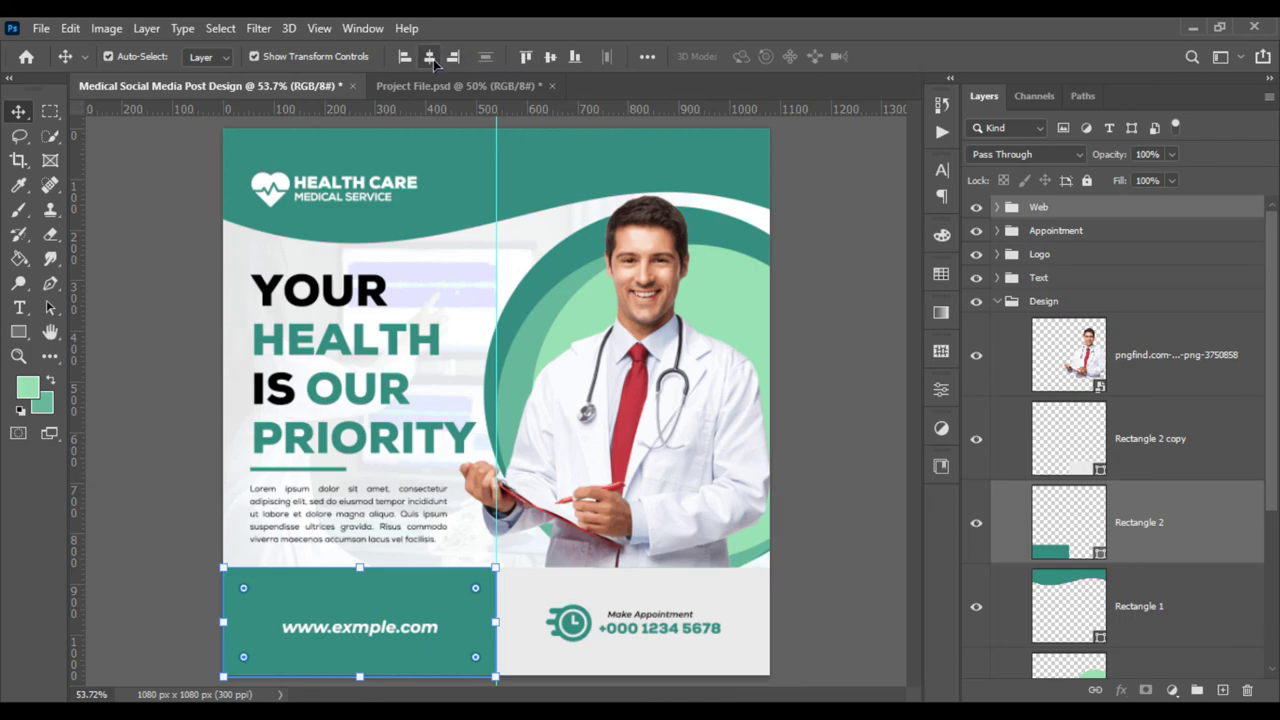
pyautogui.click(549, 57)
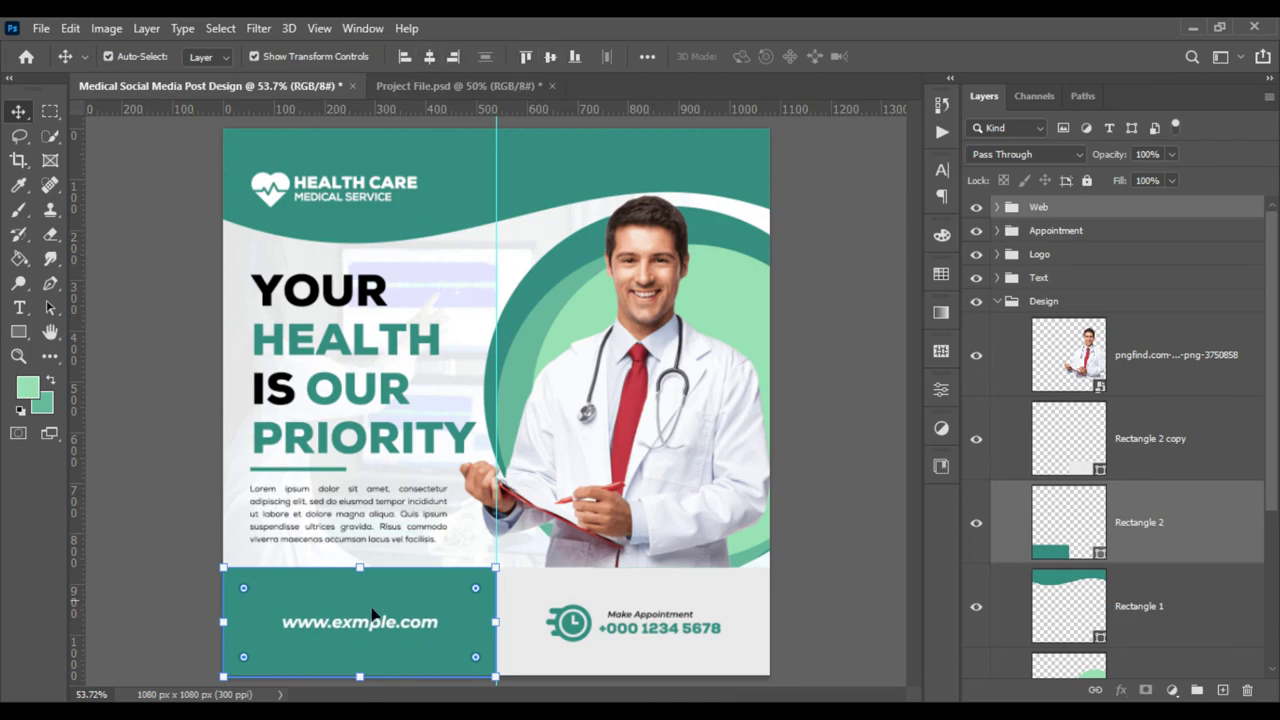
pyautogui.click(196, 560)
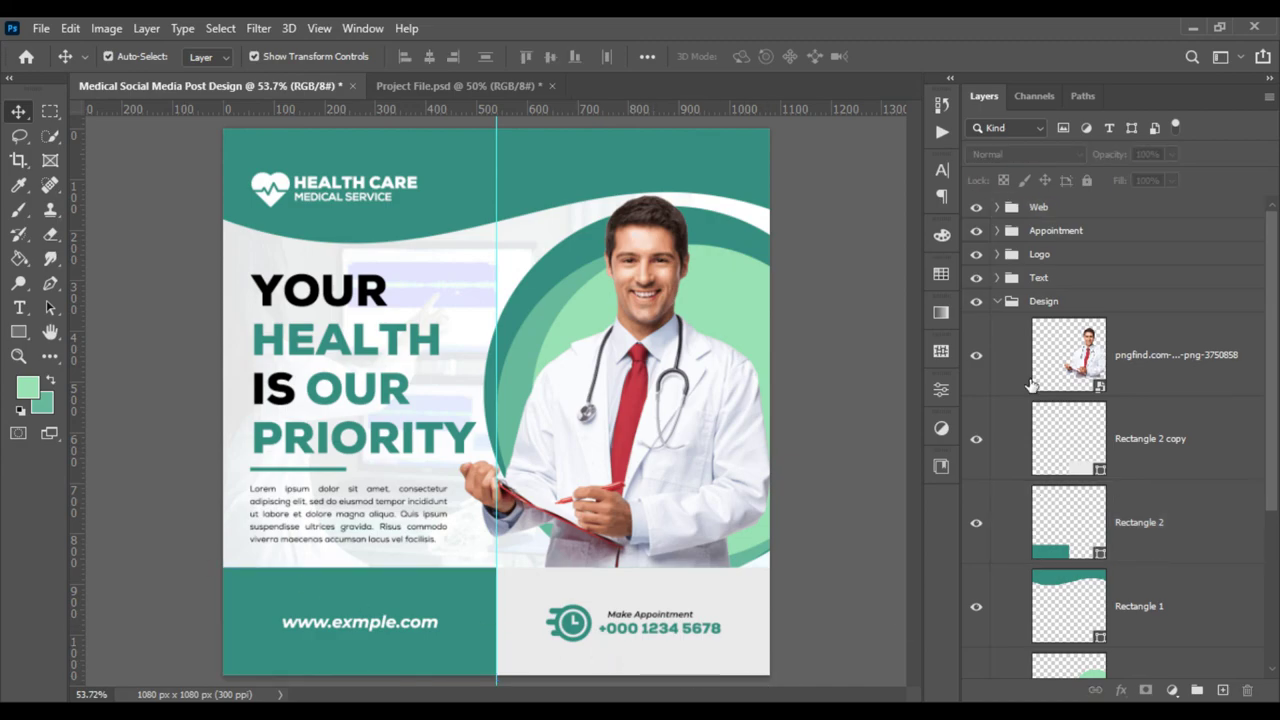
# Select the Appointment badge with the light footer rectangle, then collapse the Design group.
pyautogui.click(1050, 235)
pyautogui.scroll(-1, 1140, 440)
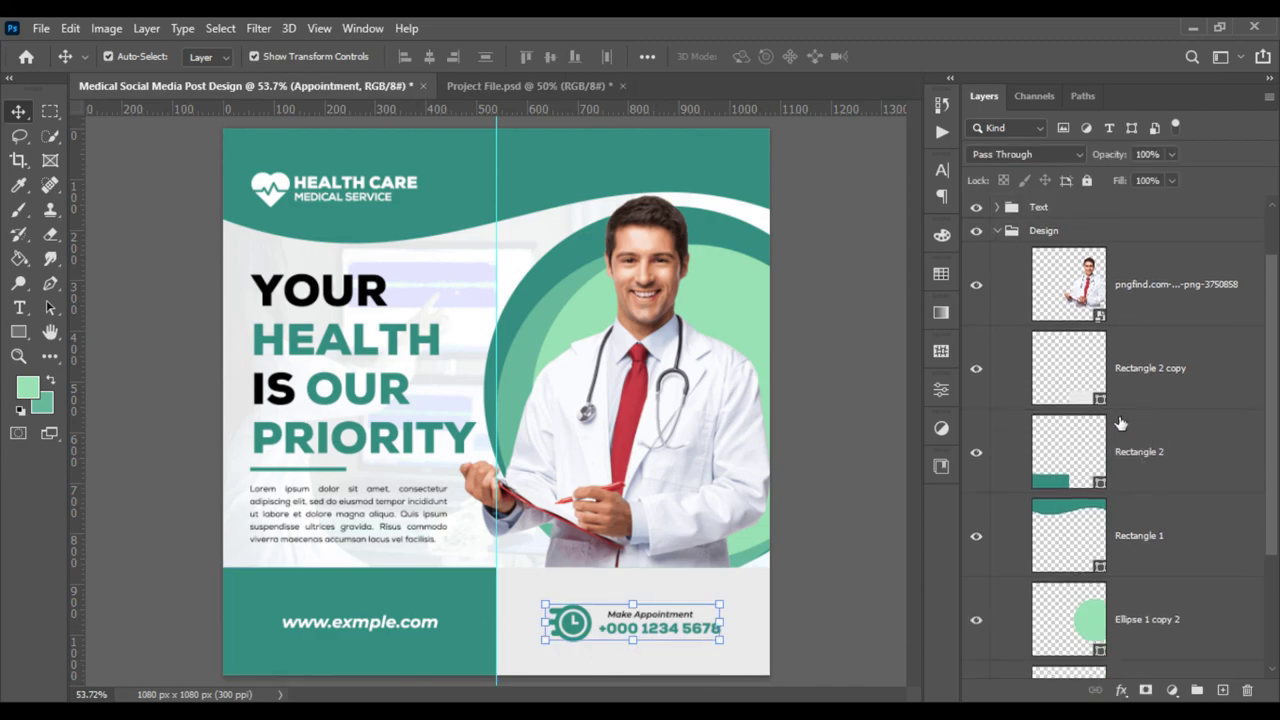
pyautogui.click(1136, 392)
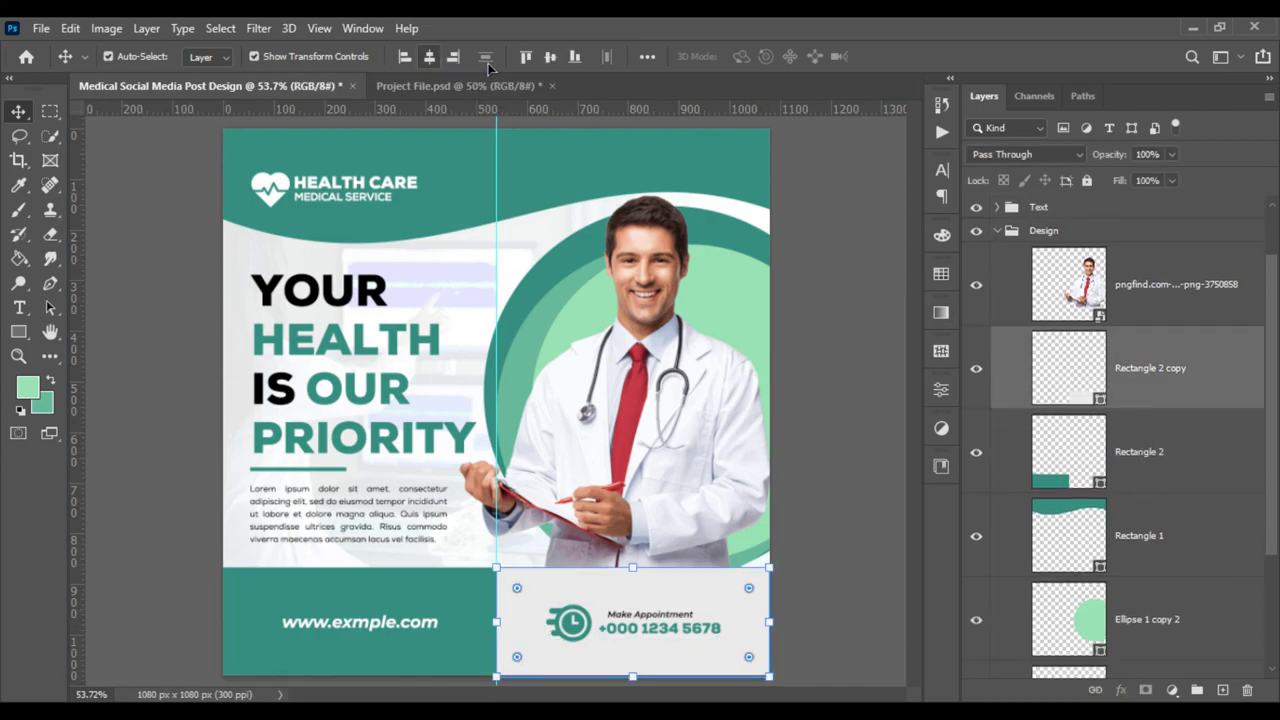
pyautogui.click(845, 522)
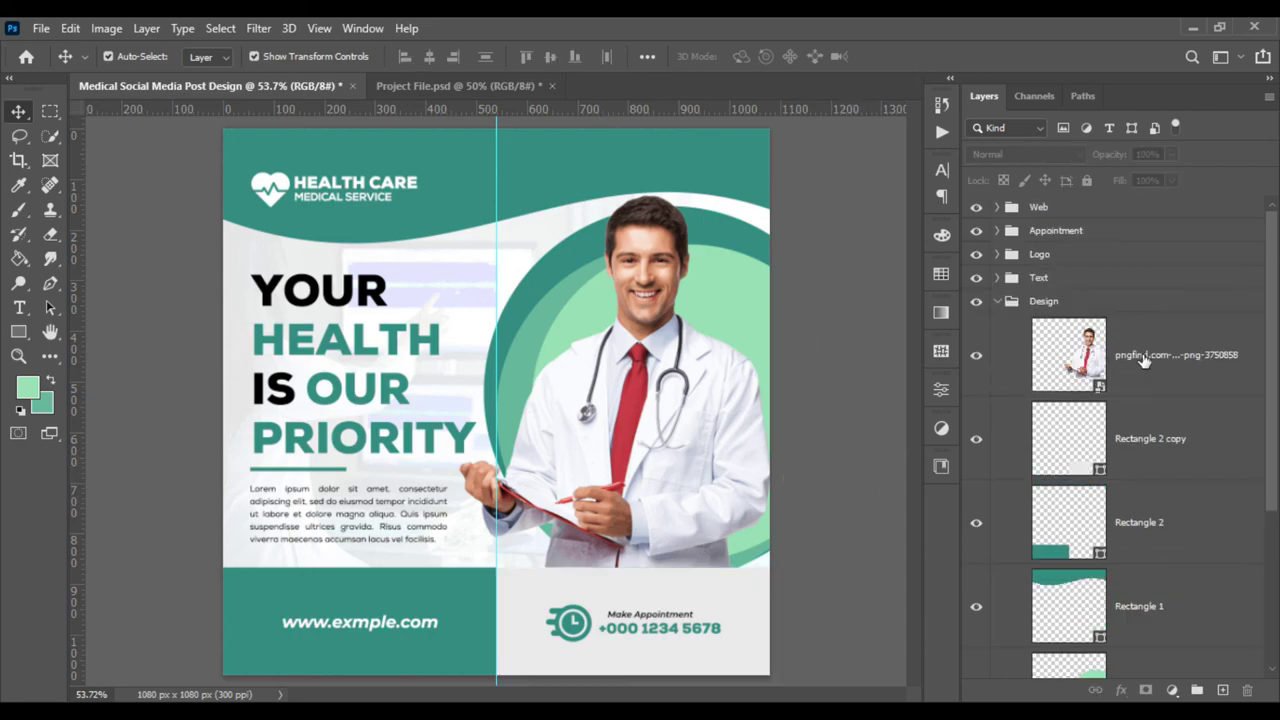
pyautogui.scroll(2, 1143, 365)
pyautogui.click(997, 302)
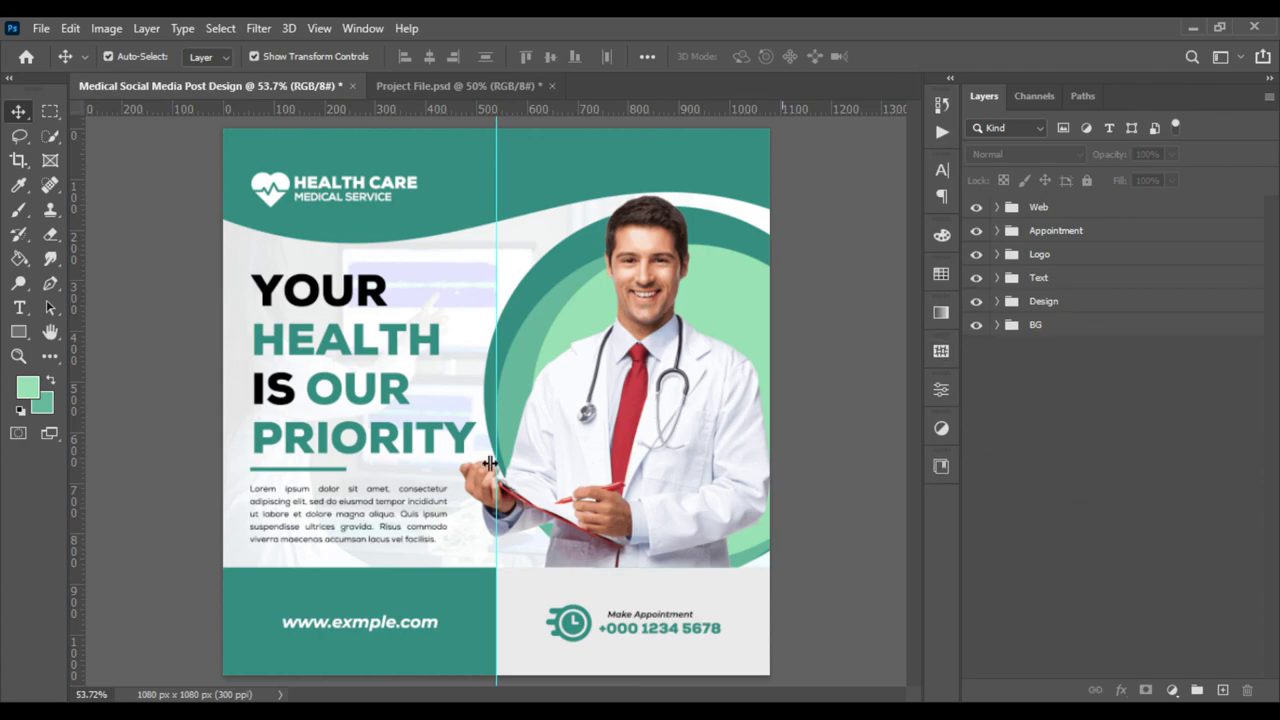
# Clear all guides from the canvas via the View menu and zoom out slightly.
pyautogui.click(320, 28)
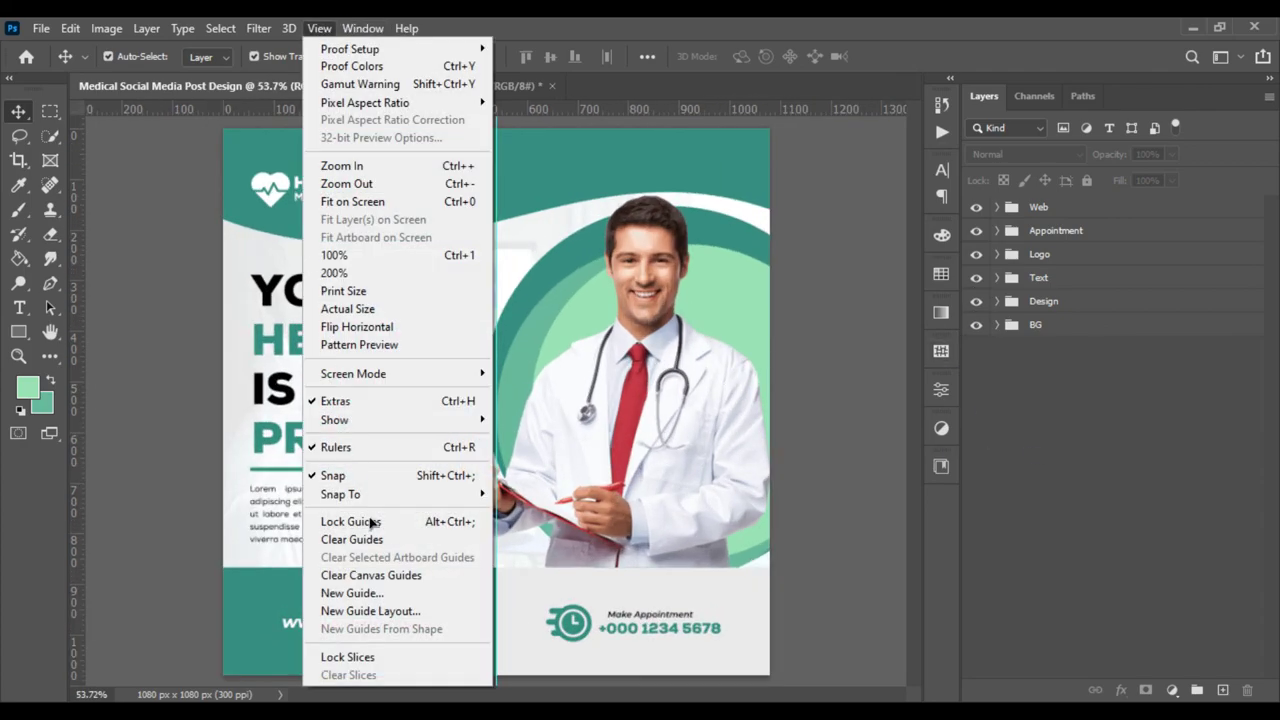
pyautogui.click(323, 541)
pyautogui.scroll(-1, 840, 518)
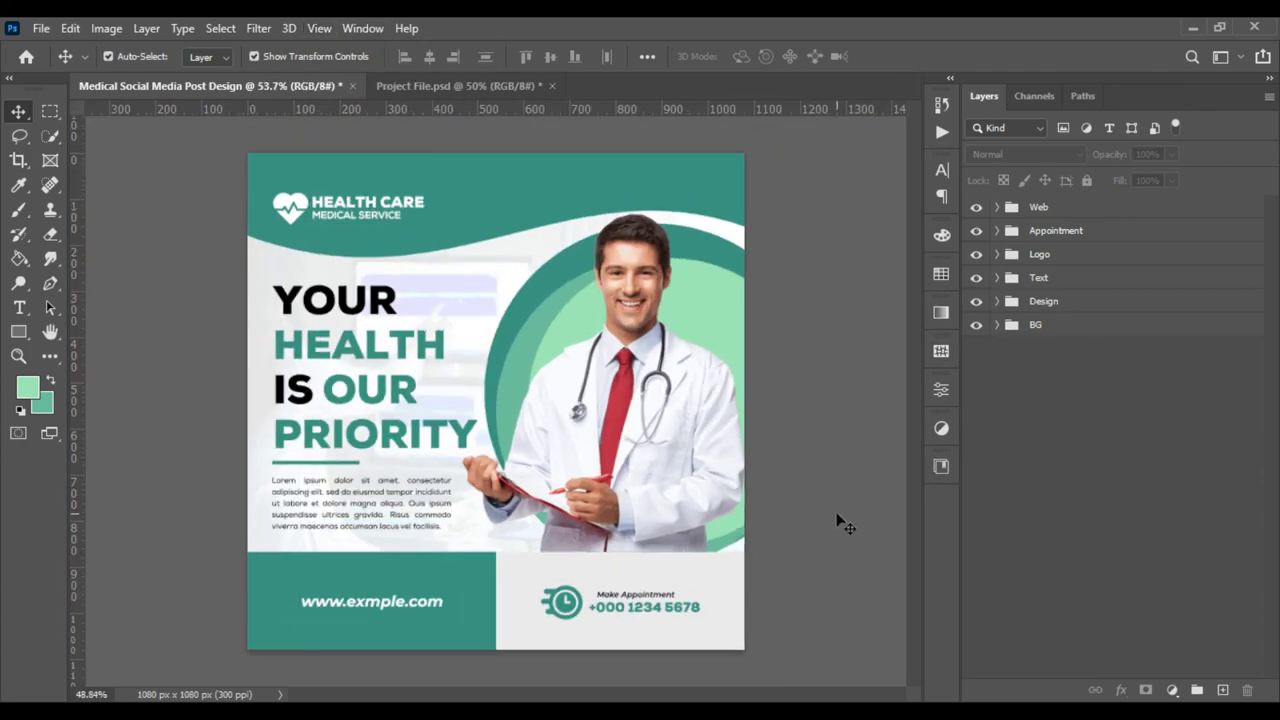